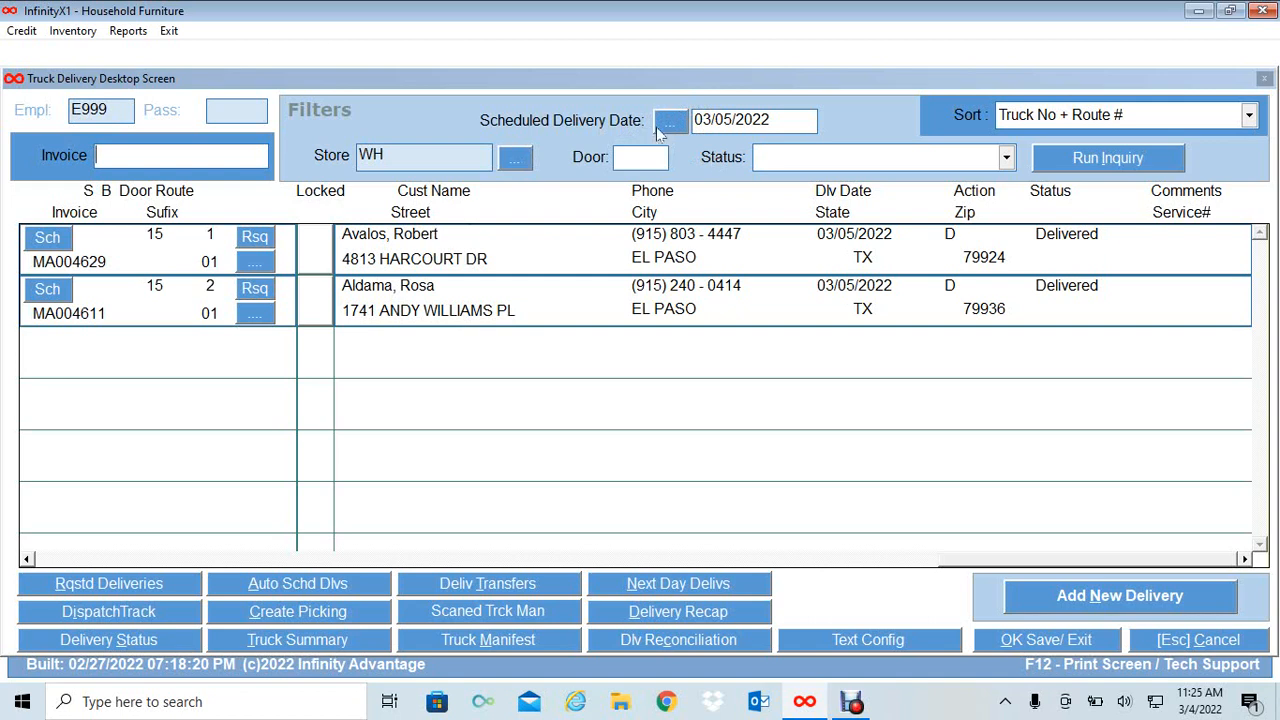
Filter the truck delivery list to the scheduled delivery date 03/12/2022 and run the inquiry
{"action": "left_click", "coordinate": [678, 121]}
{"action": "left_click", "coordinate": [1008, 259]}
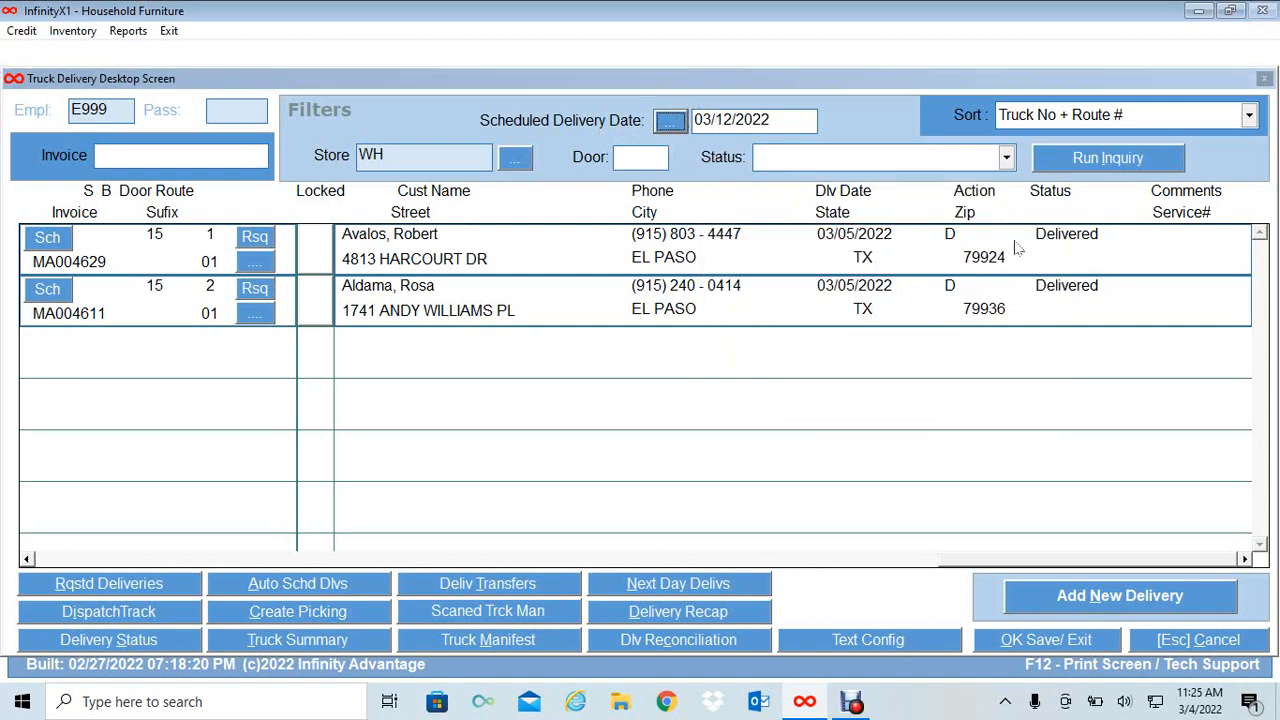
{"action": "left_click", "coordinate": [1093, 166]}
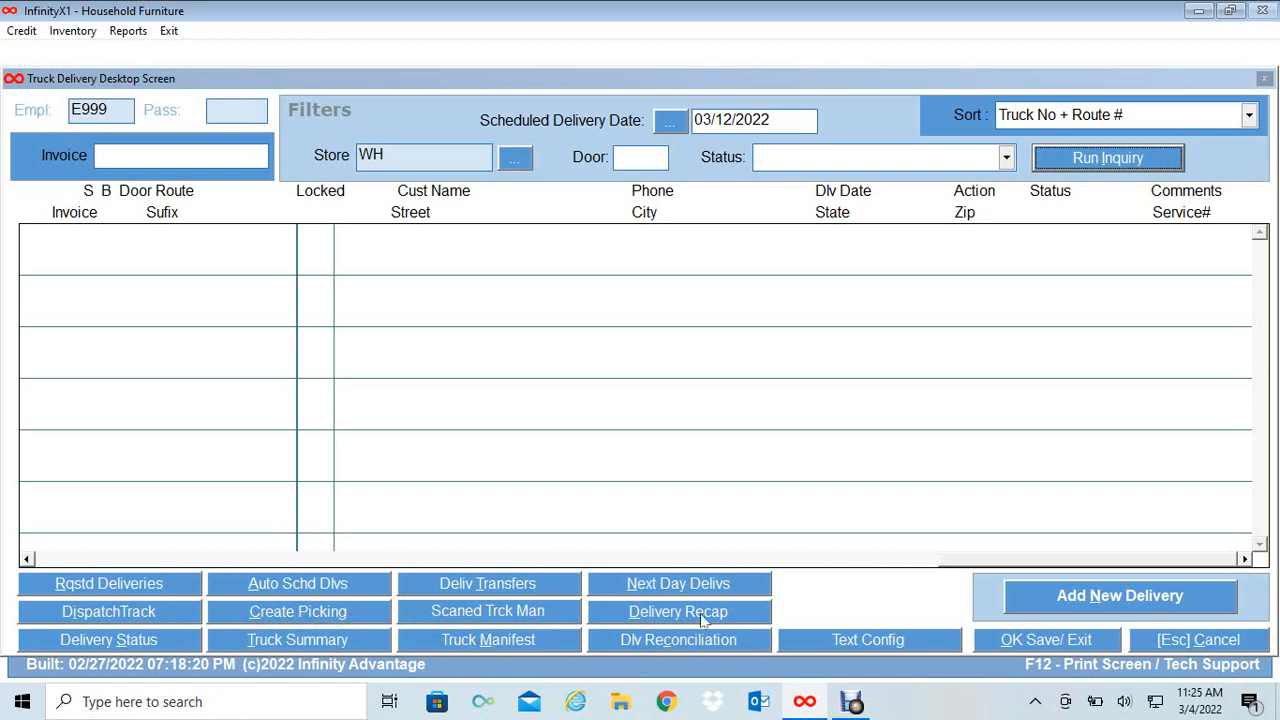
Open the automatic delivery schedule for location WH and set its date range from 03/12/2022 to 03/12/2022
{"action": "left_click", "coordinate": [307, 585]}
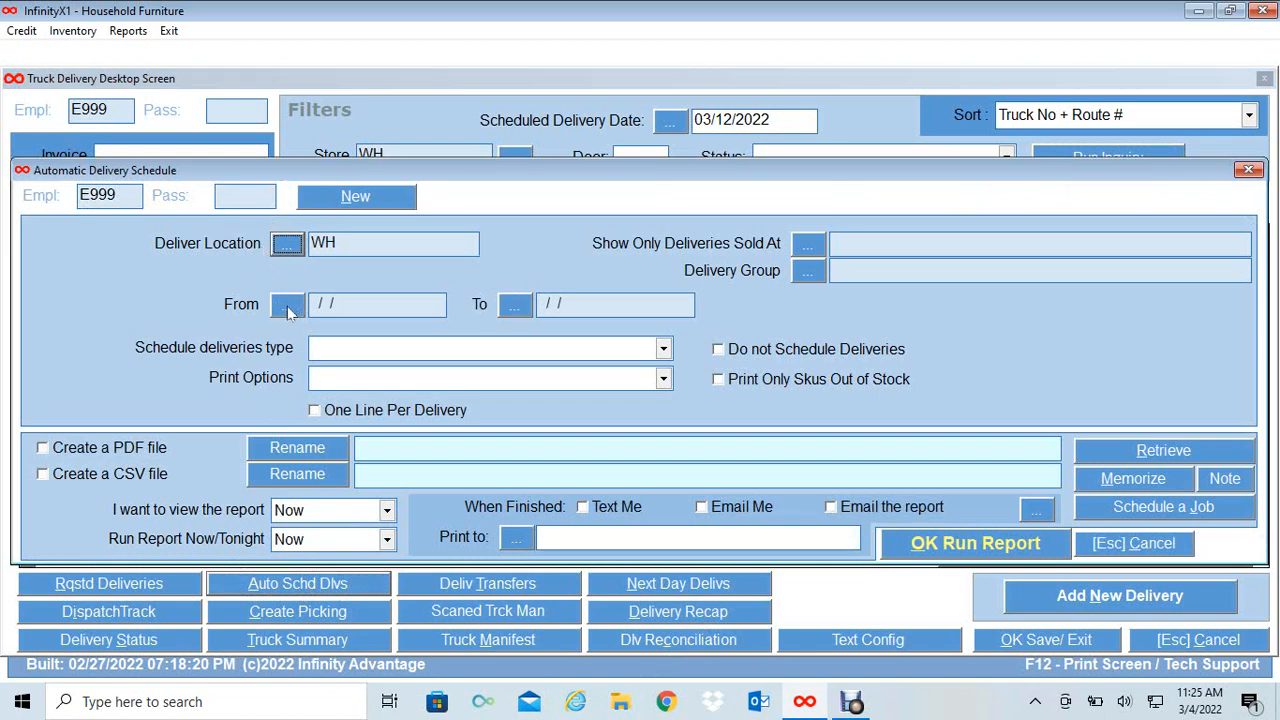
{"action": "left_click", "coordinate": [287, 307]}
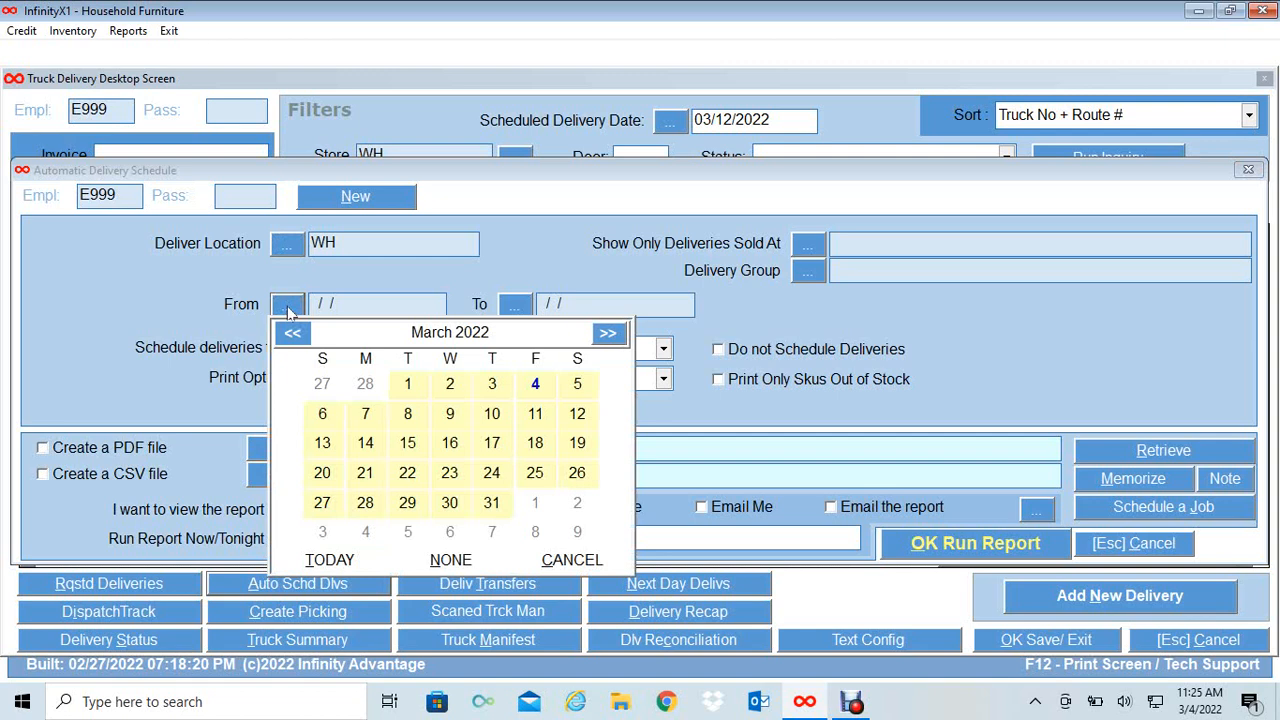
{"action": "left_click", "coordinate": [579, 422]}
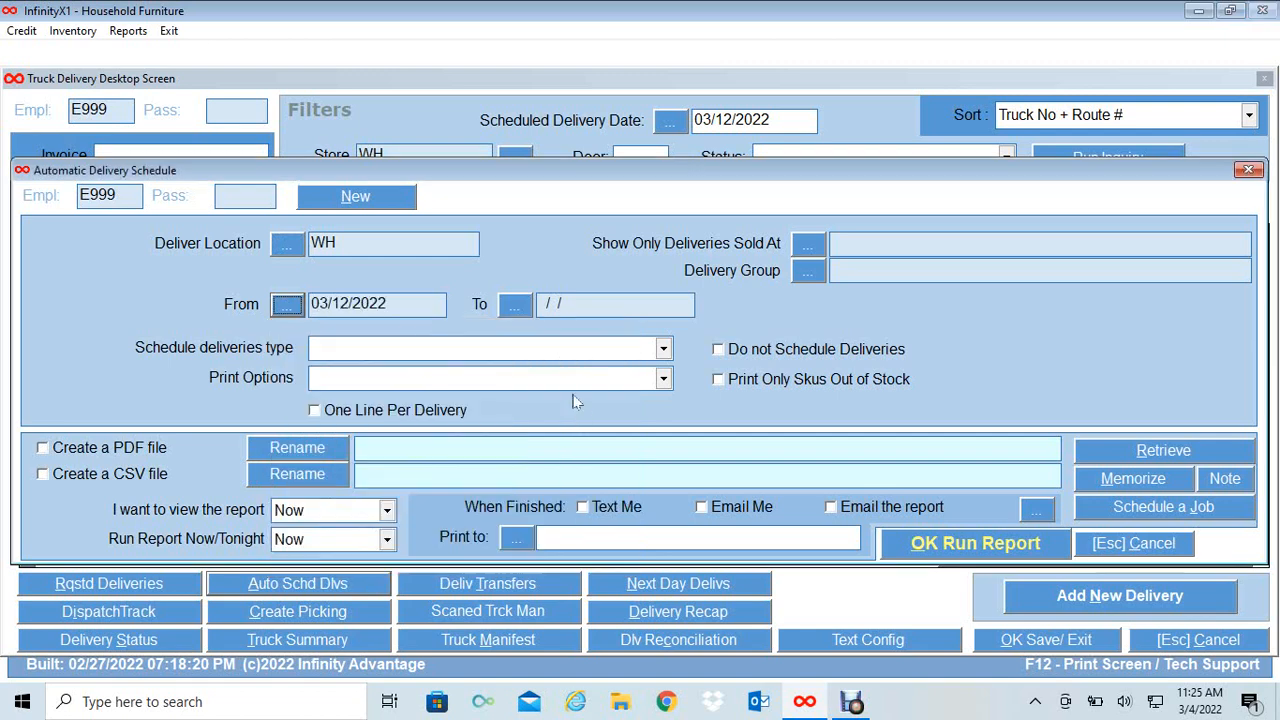
{"action": "left_click", "coordinate": [516, 308]}
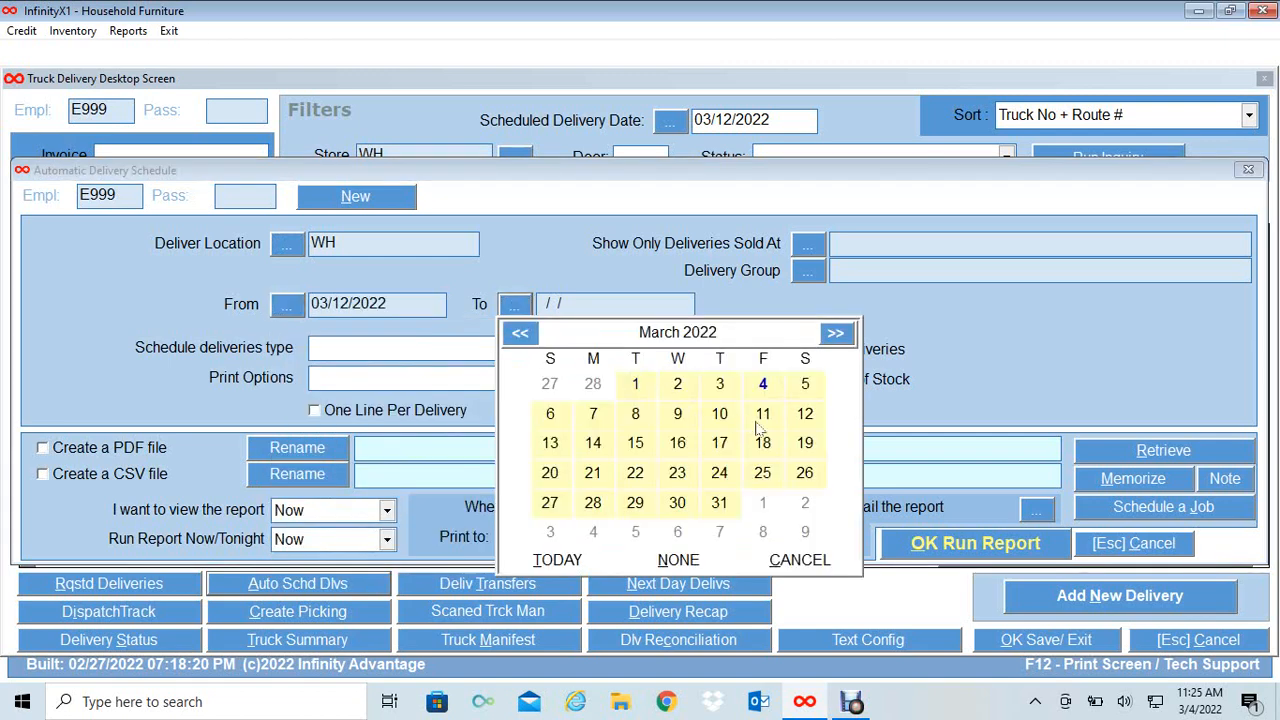
{"action": "left_click", "coordinate": [808, 420]}
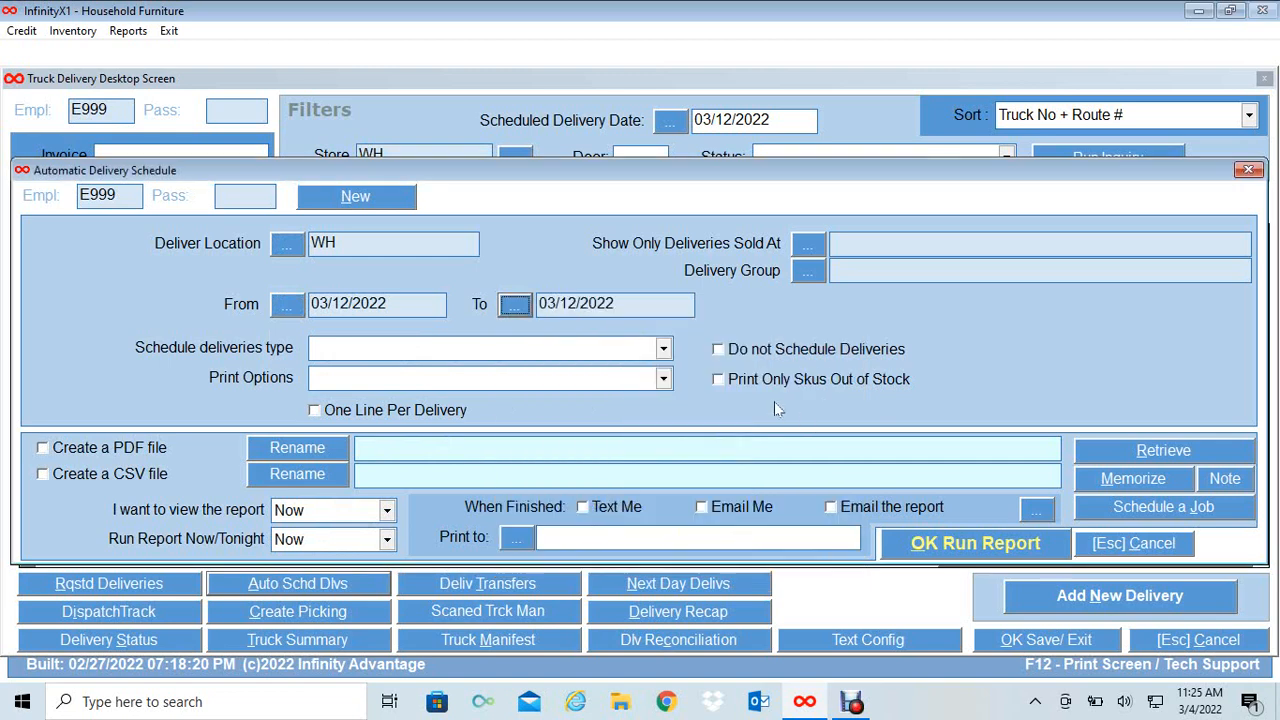
Set the schedule deliveries type to Deliveries Only and the print options to All Deliveries
{"action": "left_click", "coordinate": [663, 349]}
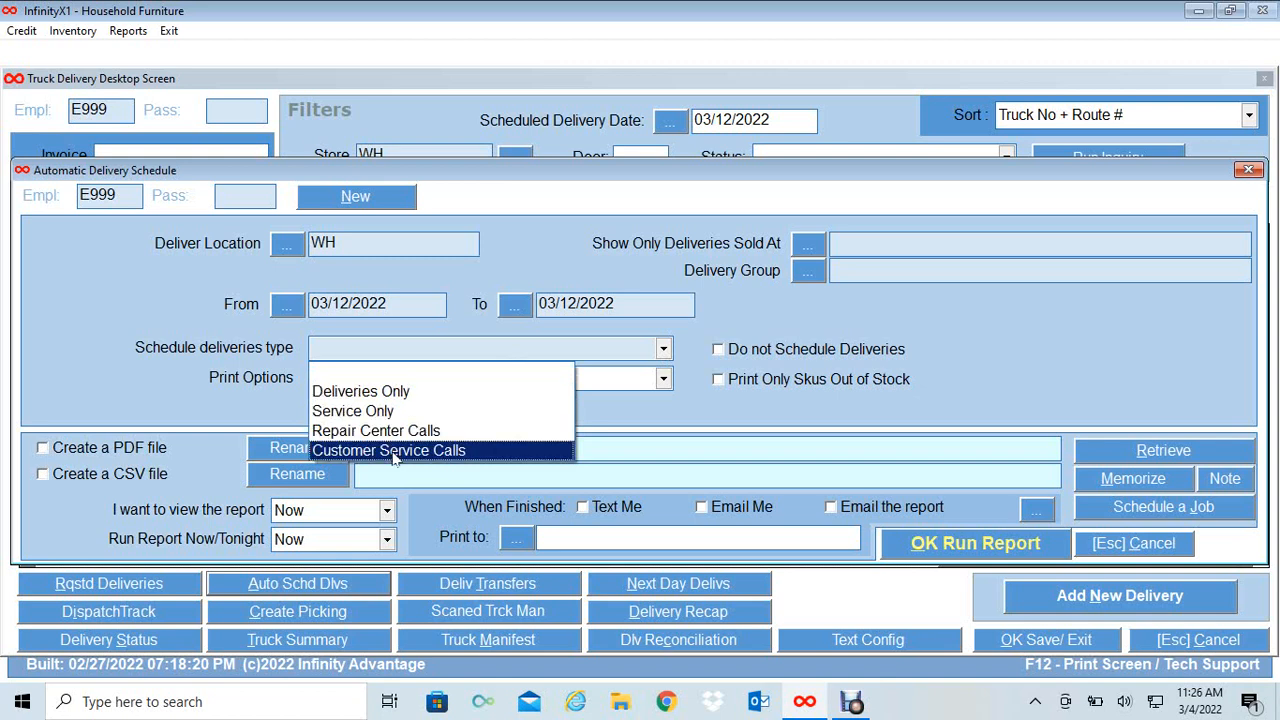
{"action": "left_click", "coordinate": [398, 397]}
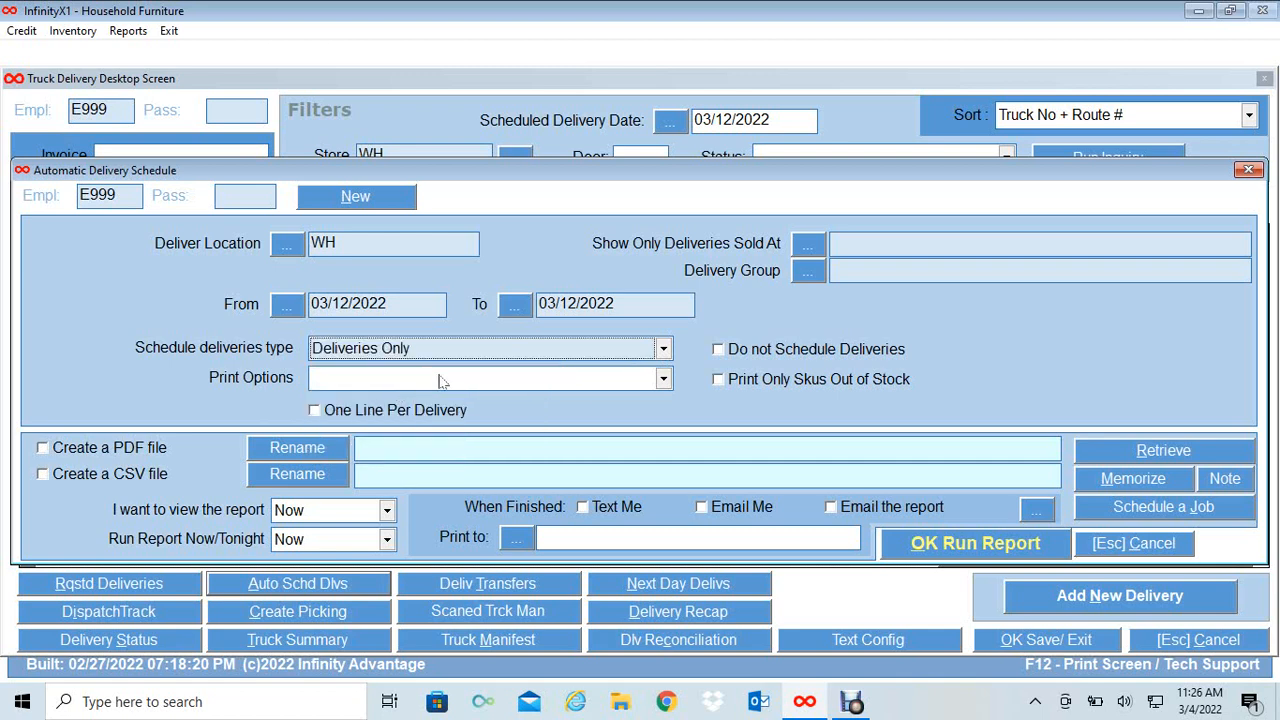
{"action": "left_click", "coordinate": [652, 384]}
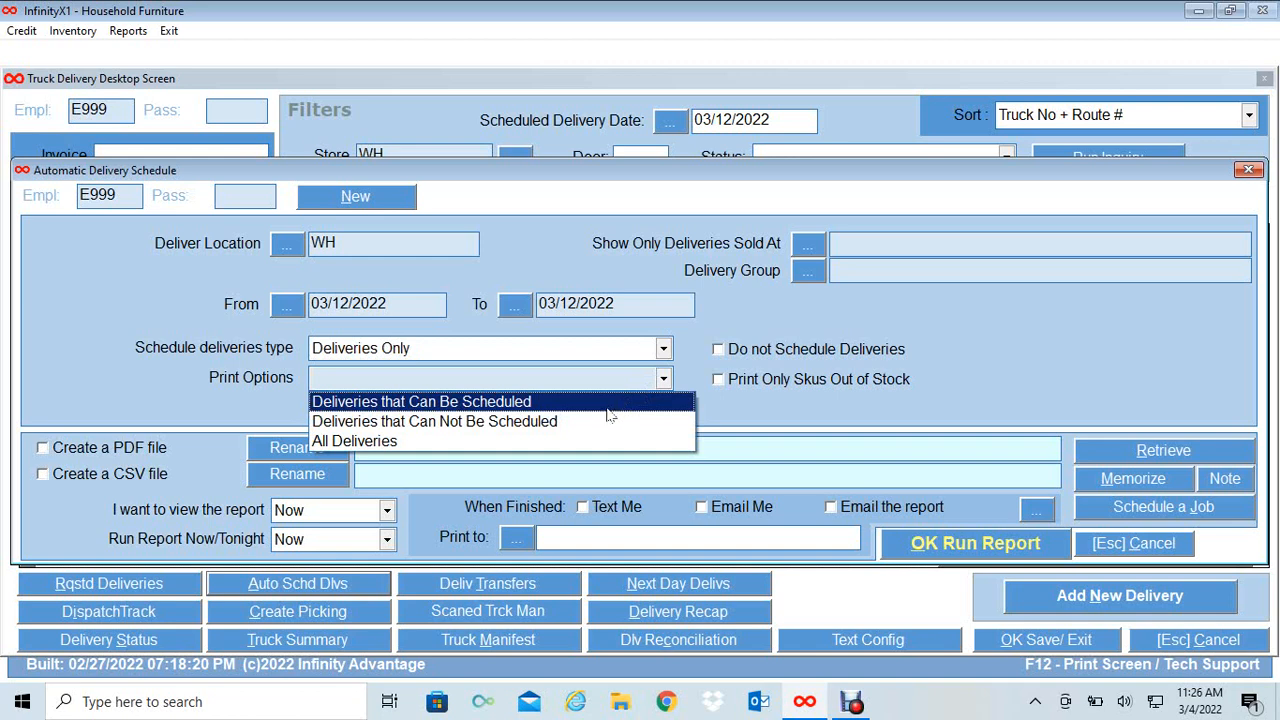
{"action": "left_click", "coordinate": [365, 451]}
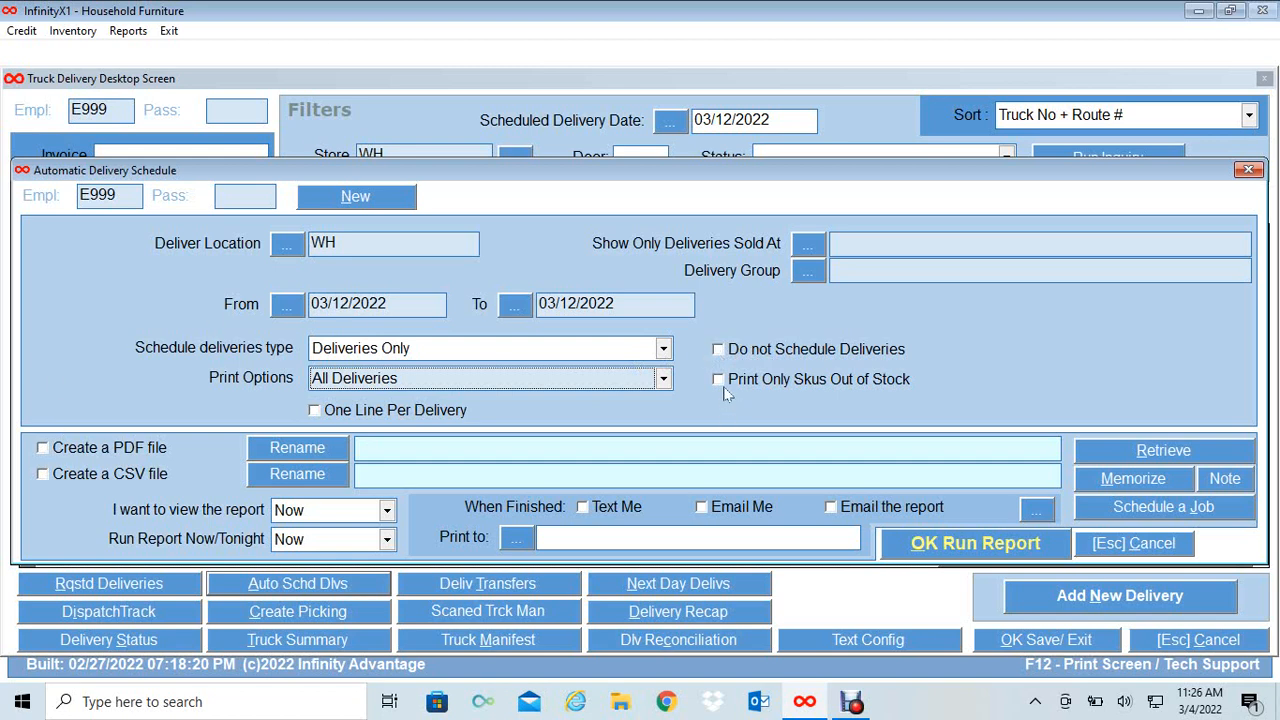
Run the automatic delivery schedule with a PDF file, return to InfinityX1 from the opened report and exit the schedule dialog
{"action": "left_click", "coordinate": [57, 451]}
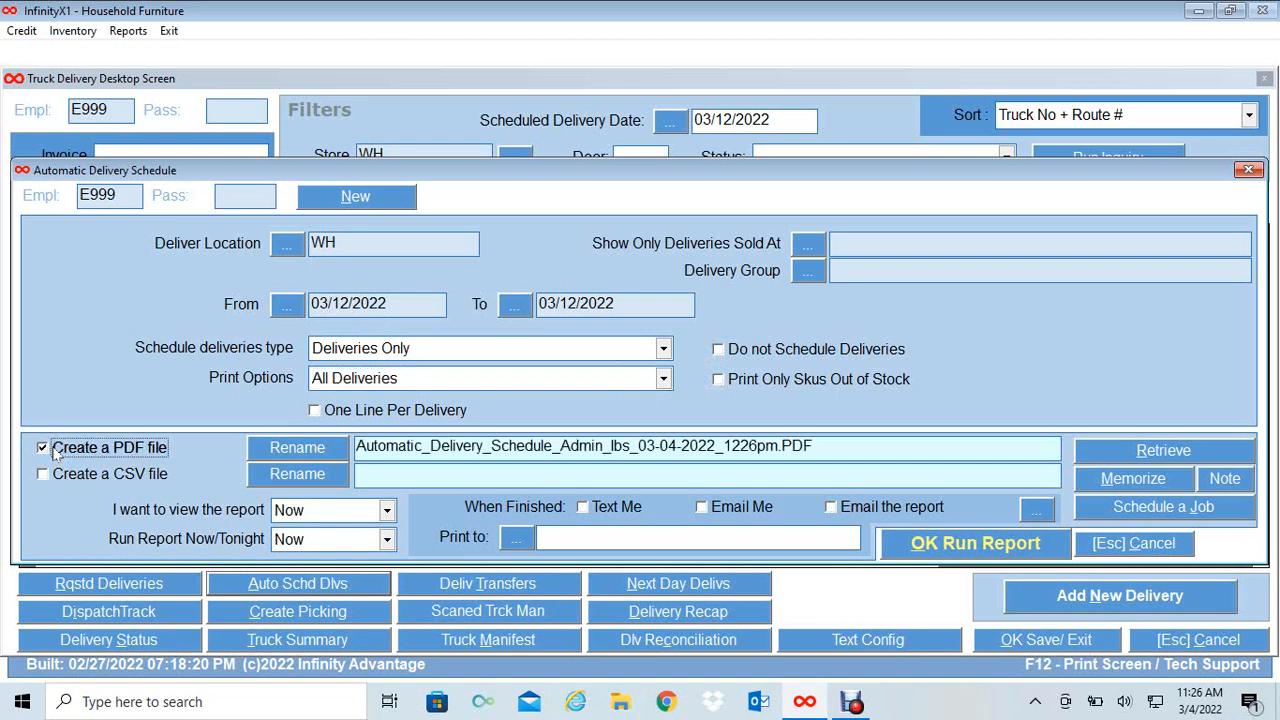
{"action": "left_click", "coordinate": [952, 546]}
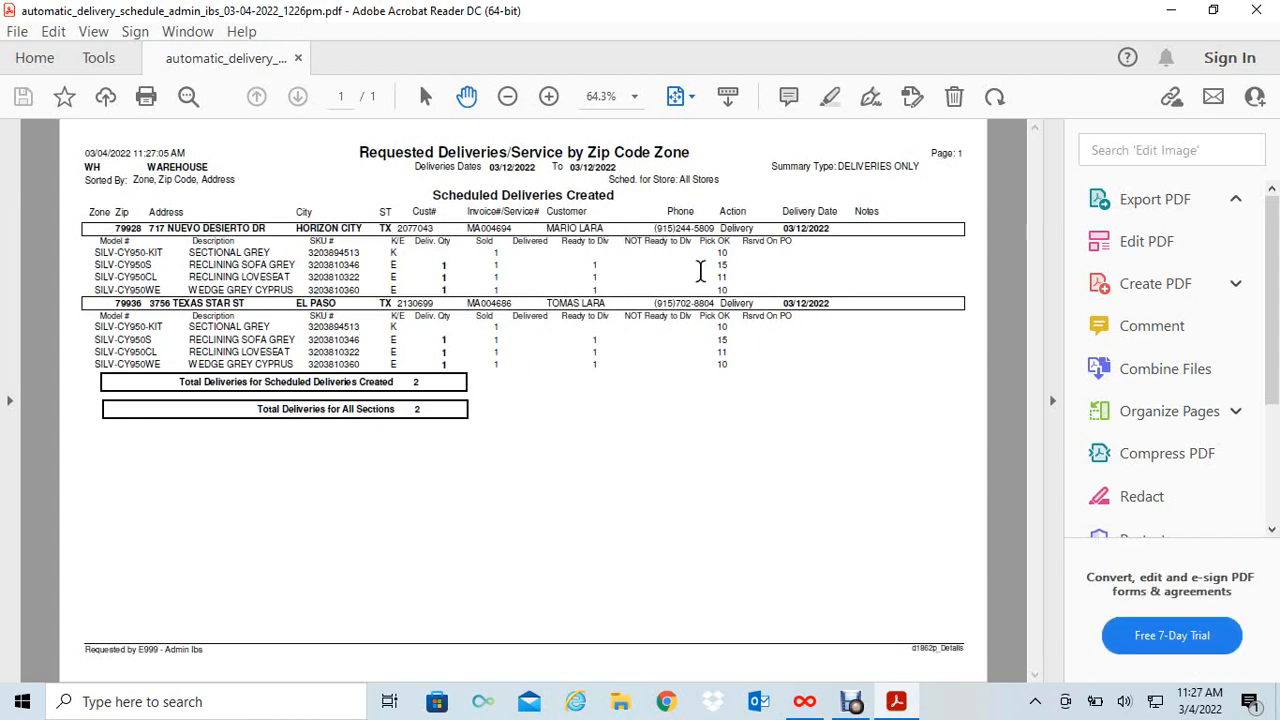
{"action": "left_click", "coordinate": [808, 704]}
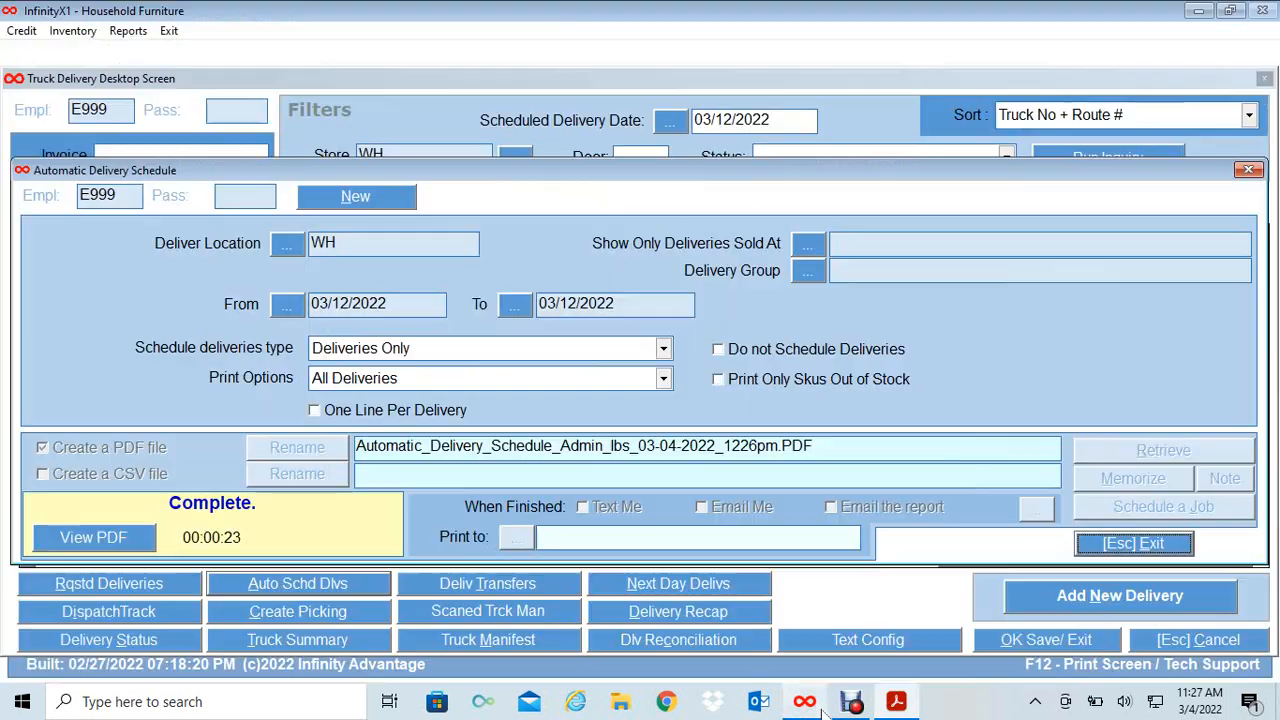
{"action": "left_click", "coordinate": [1110, 550]}
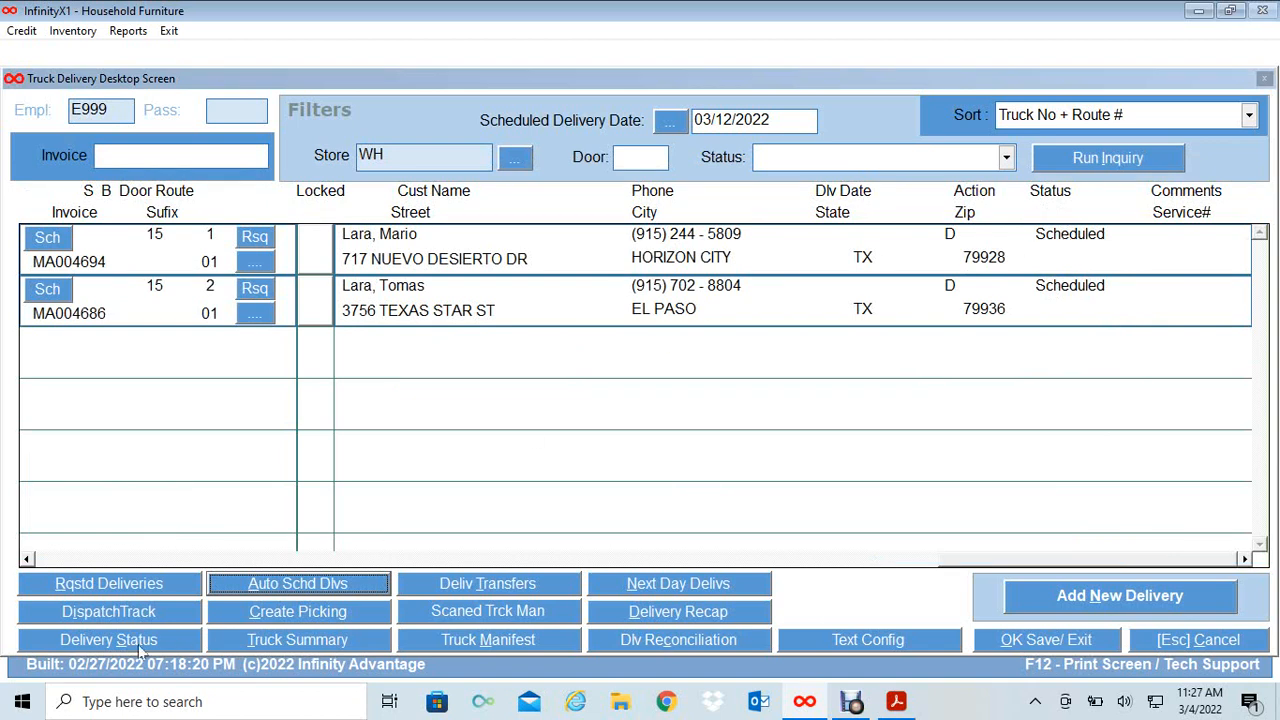
Set the Dispatch Track interface's delivery date to 03/12/2022 and leave the dialog without exporting or importing
{"action": "left_click", "coordinate": [82, 616]}
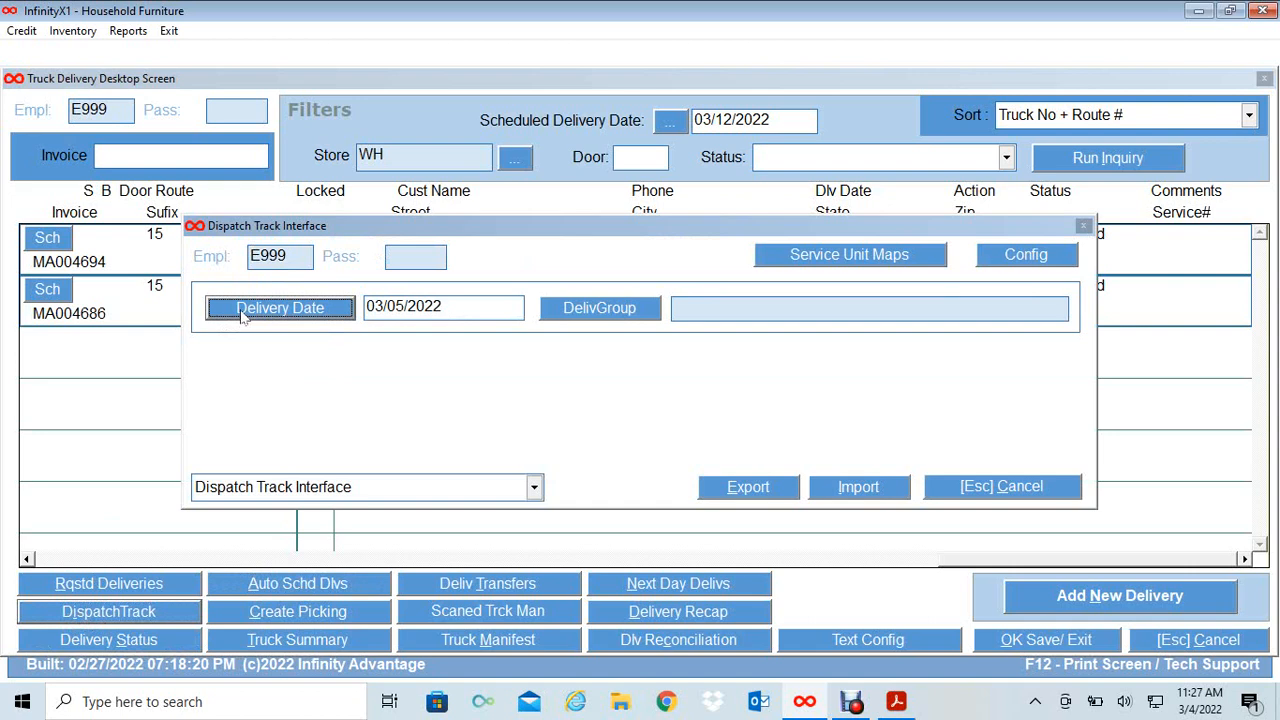
{"action": "left_click", "coordinate": [253, 308]}
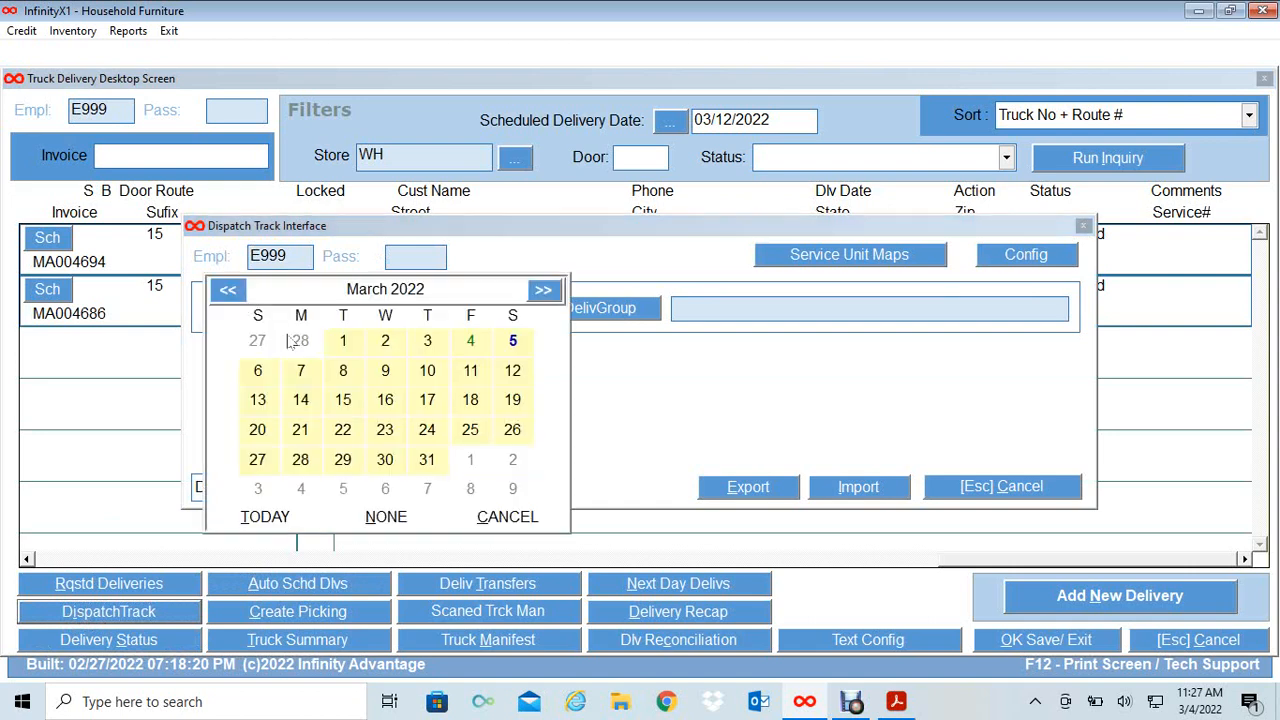
{"action": "left_click", "coordinate": [512, 370]}
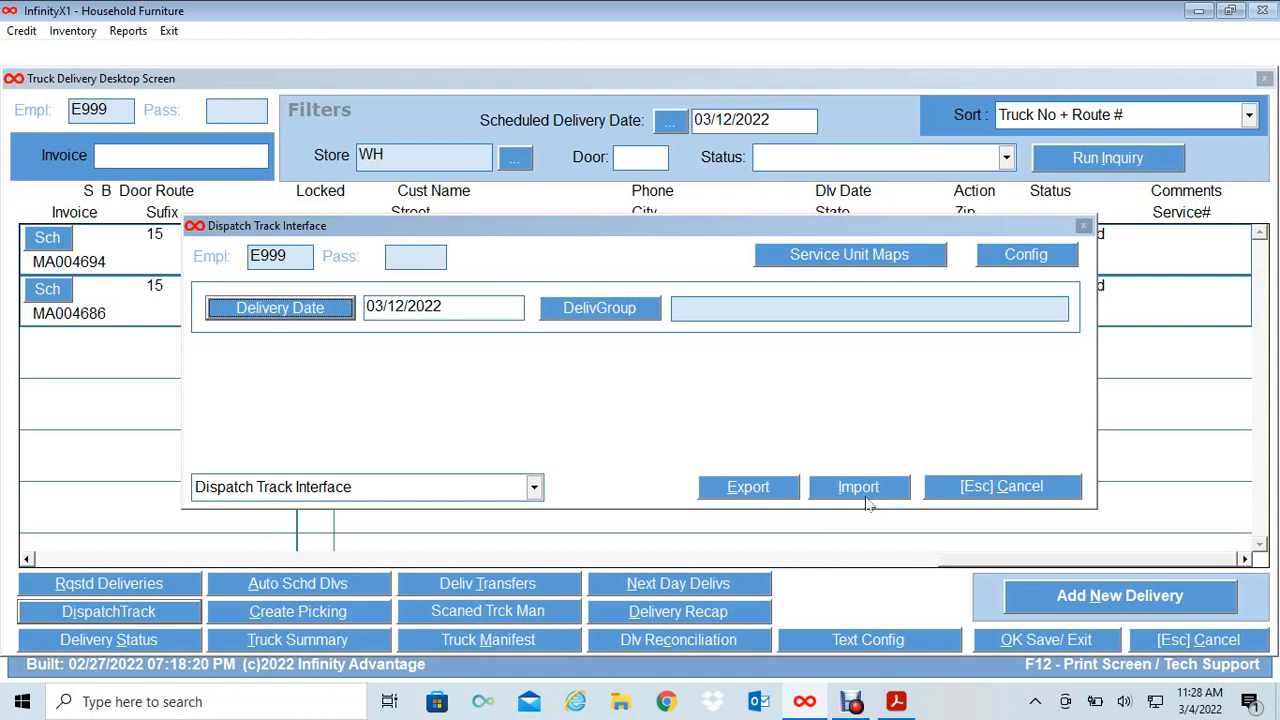
{"action": "left_click", "coordinate": [986, 489]}
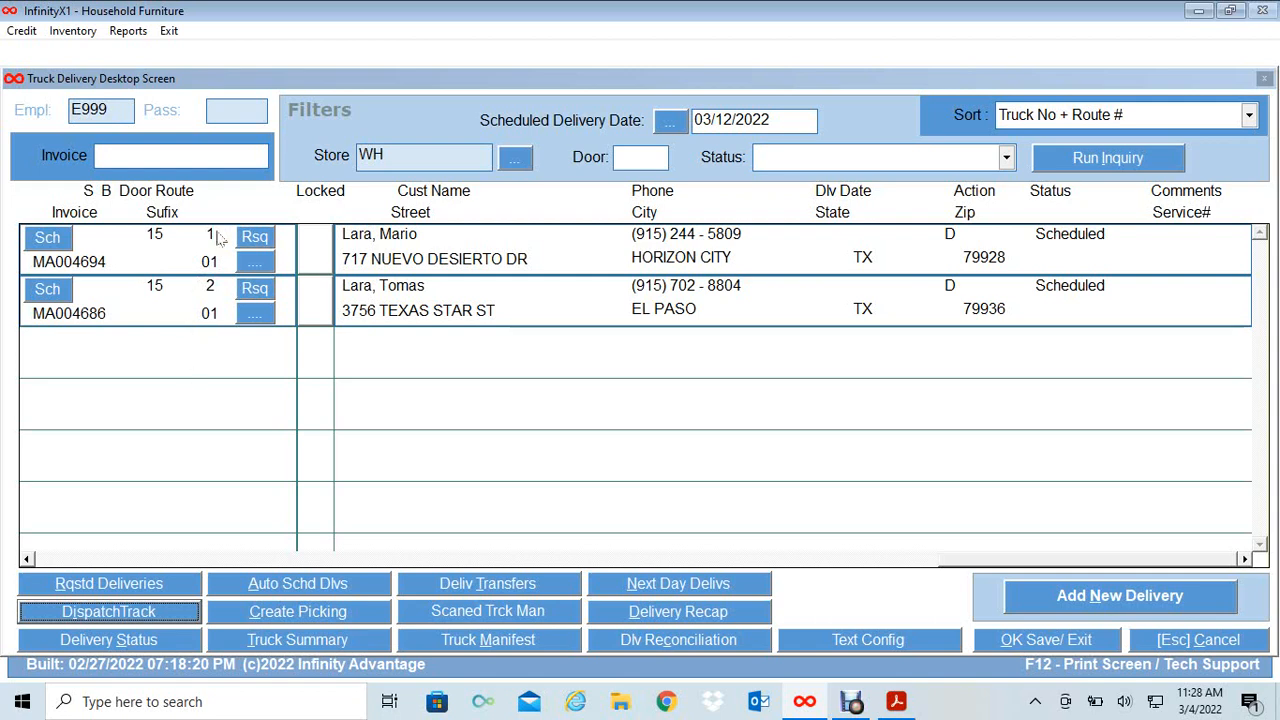
Open the truck delivery picksheet setup and set its location to WH (Warehouse) and its date to 03/12/2022
{"action": "left_click", "coordinate": [284, 613]}
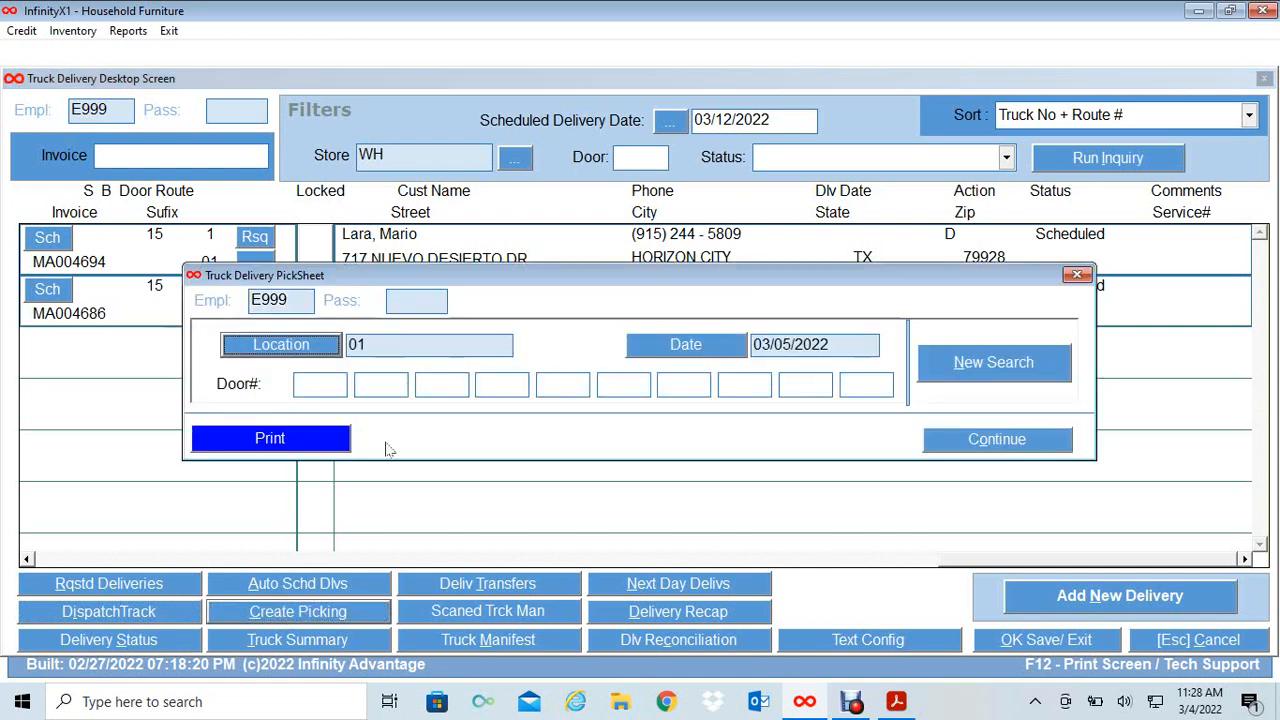
{"action": "left_click", "coordinate": [299, 352]}
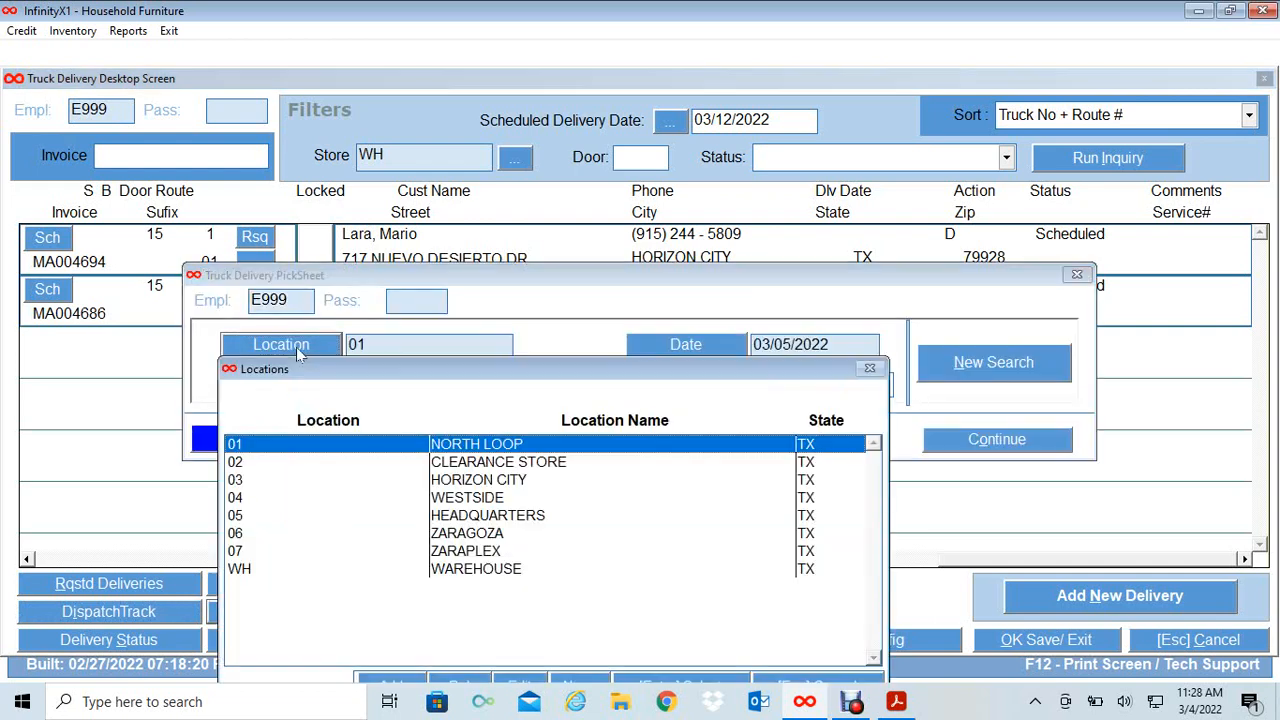
{"action": "left_click", "coordinate": [451, 569]}
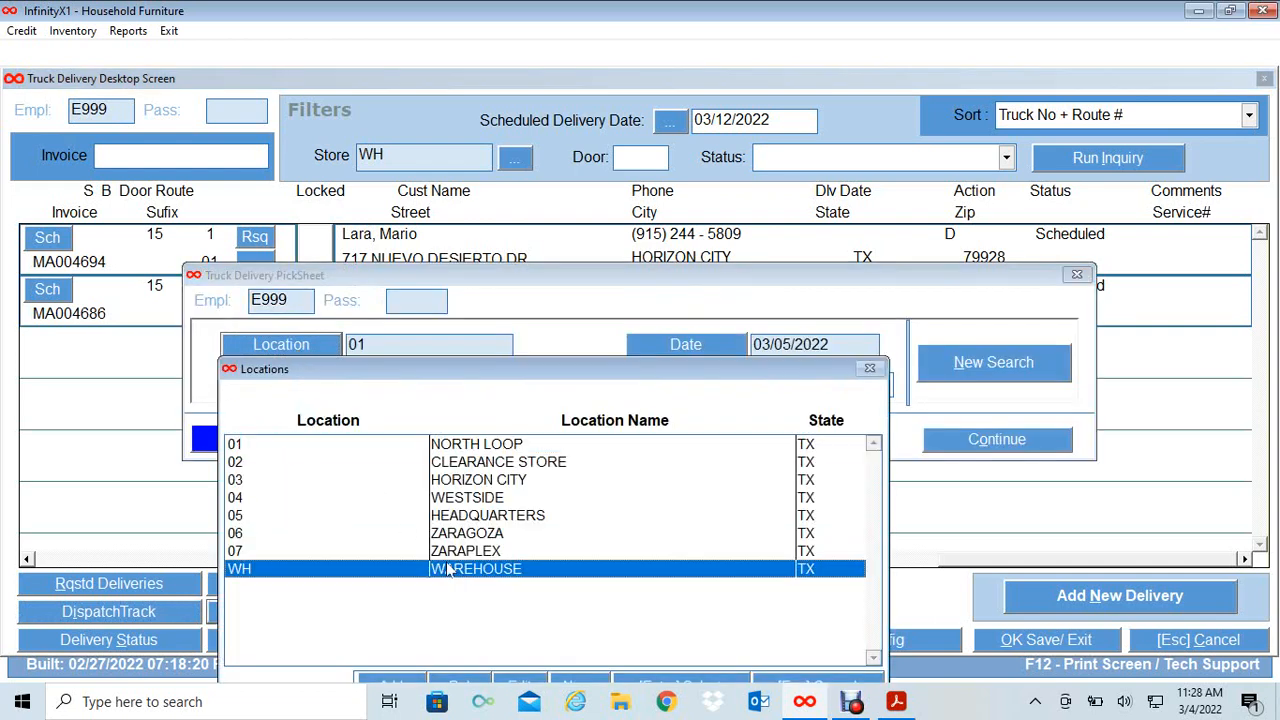
{"action": "left_click", "coordinate": [667, 686]}
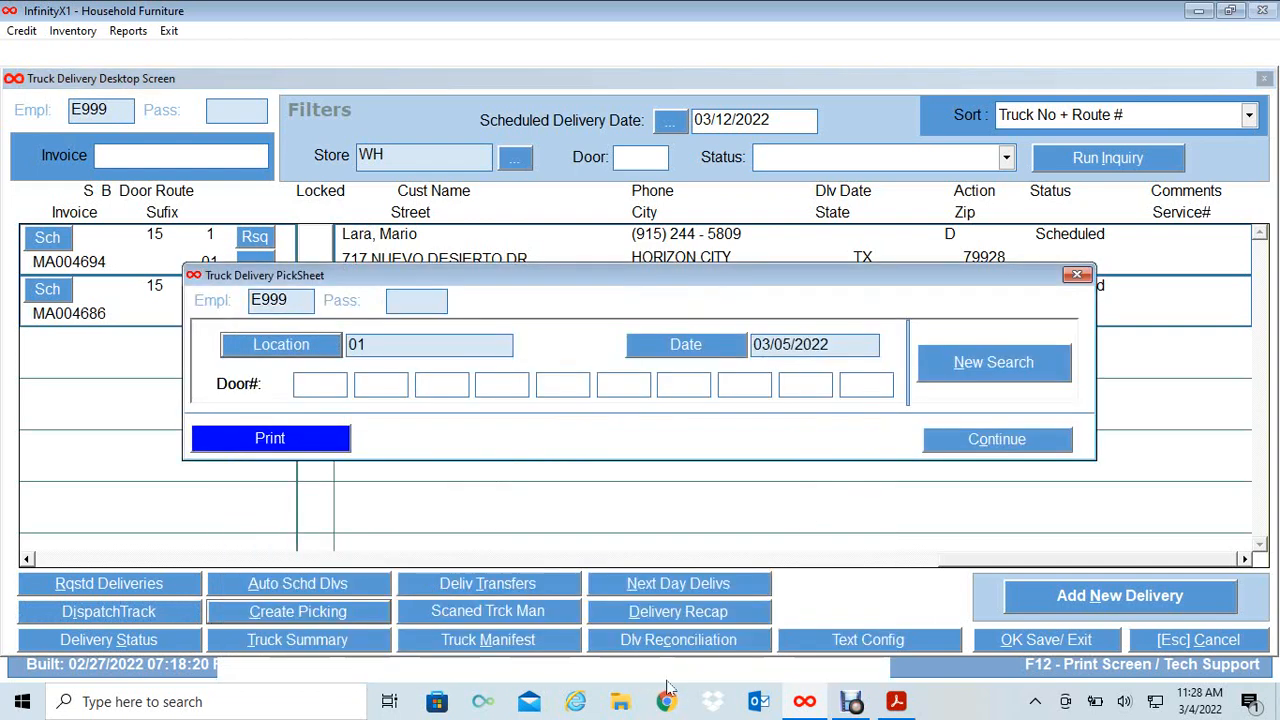
{"action": "left_click", "coordinate": [697, 356]}
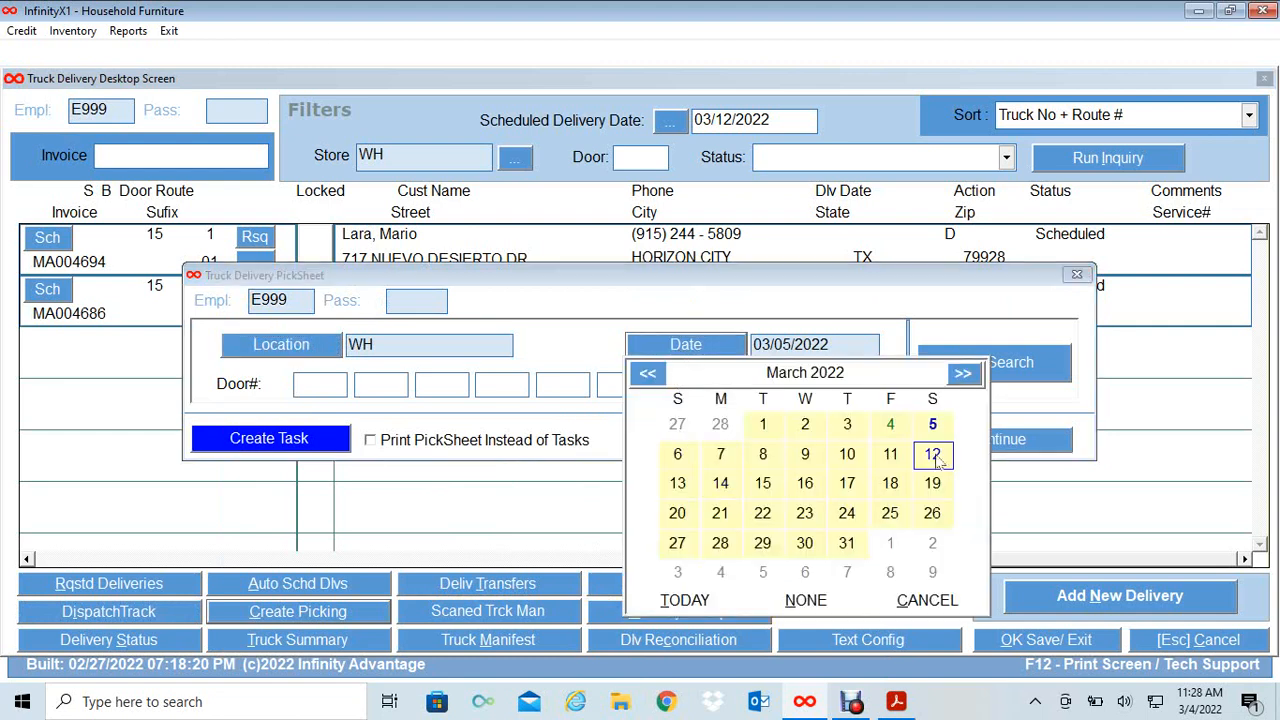
{"action": "left_click", "coordinate": [943, 457]}
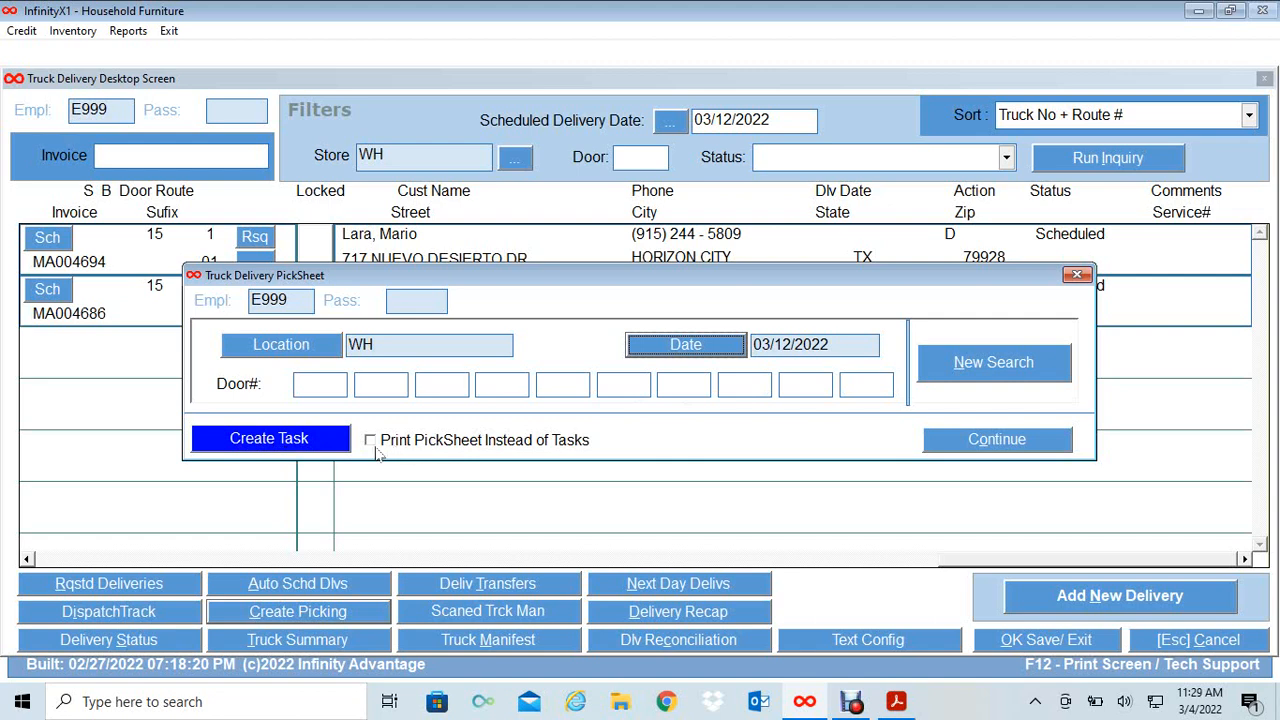
Create the picking tasks for the chosen location and date and return to the delivery desktop
{"action": "left_click", "coordinate": [248, 443]}
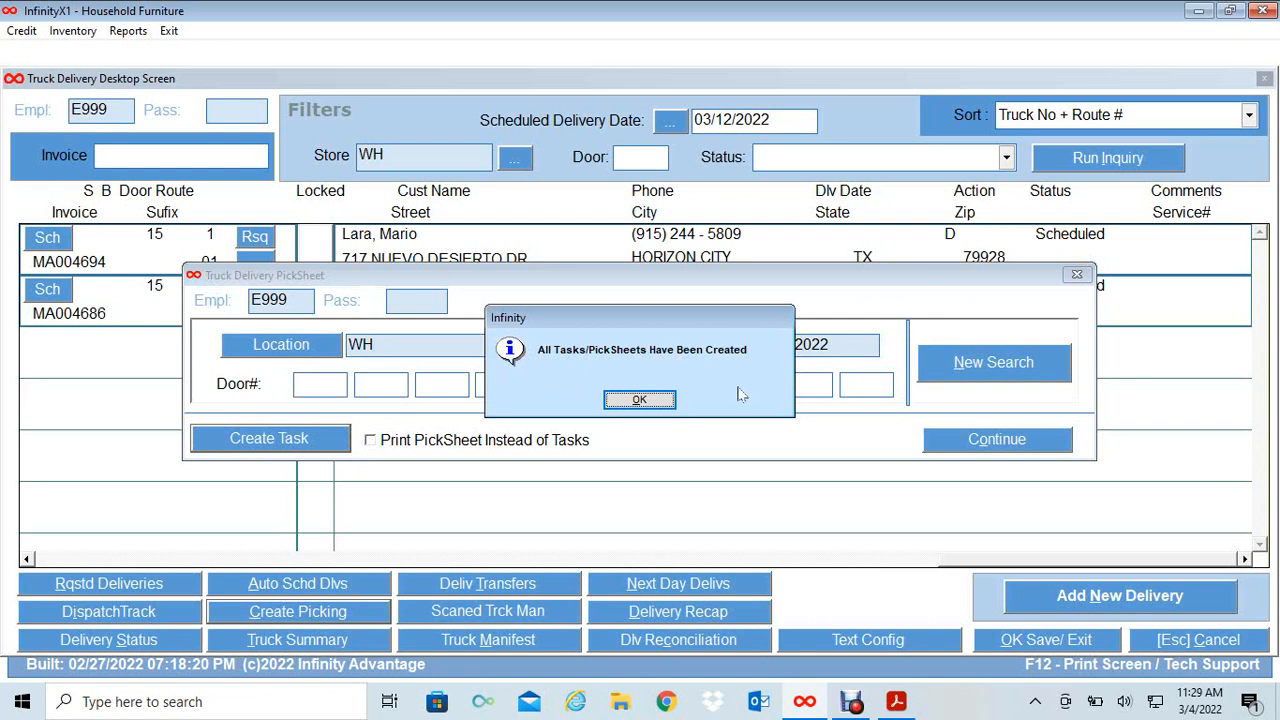
{"action": "left_click", "coordinate": [639, 400]}
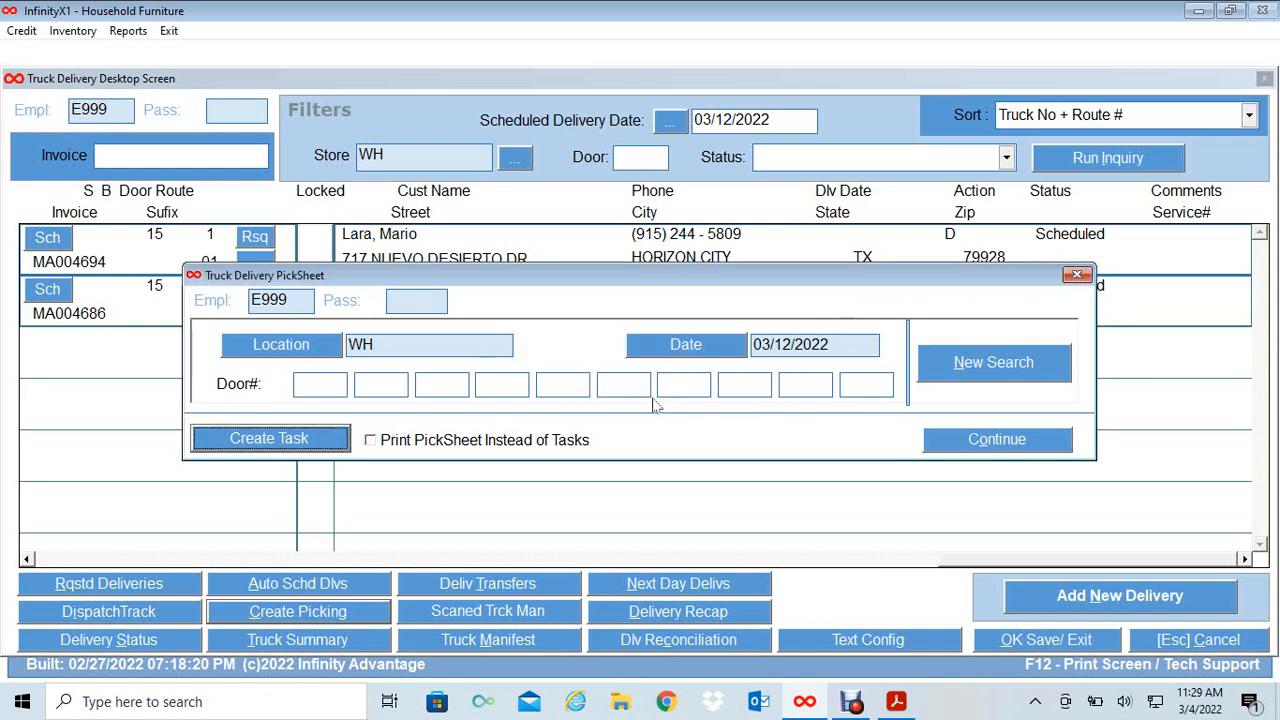
{"action": "left_click", "coordinate": [994, 446]}
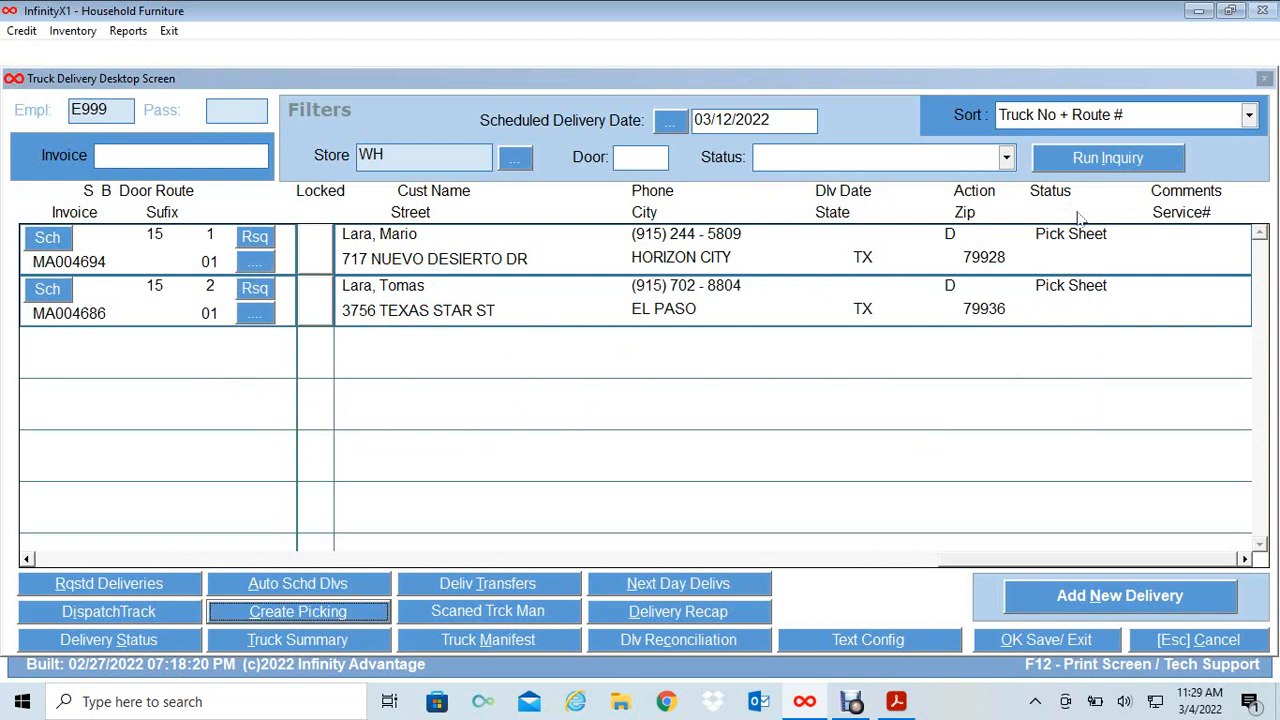
Leave the truck delivery desktop, search the main menu for i060 and open Distribution Center Operation
{"action": "left_click", "coordinate": [1197, 648]}
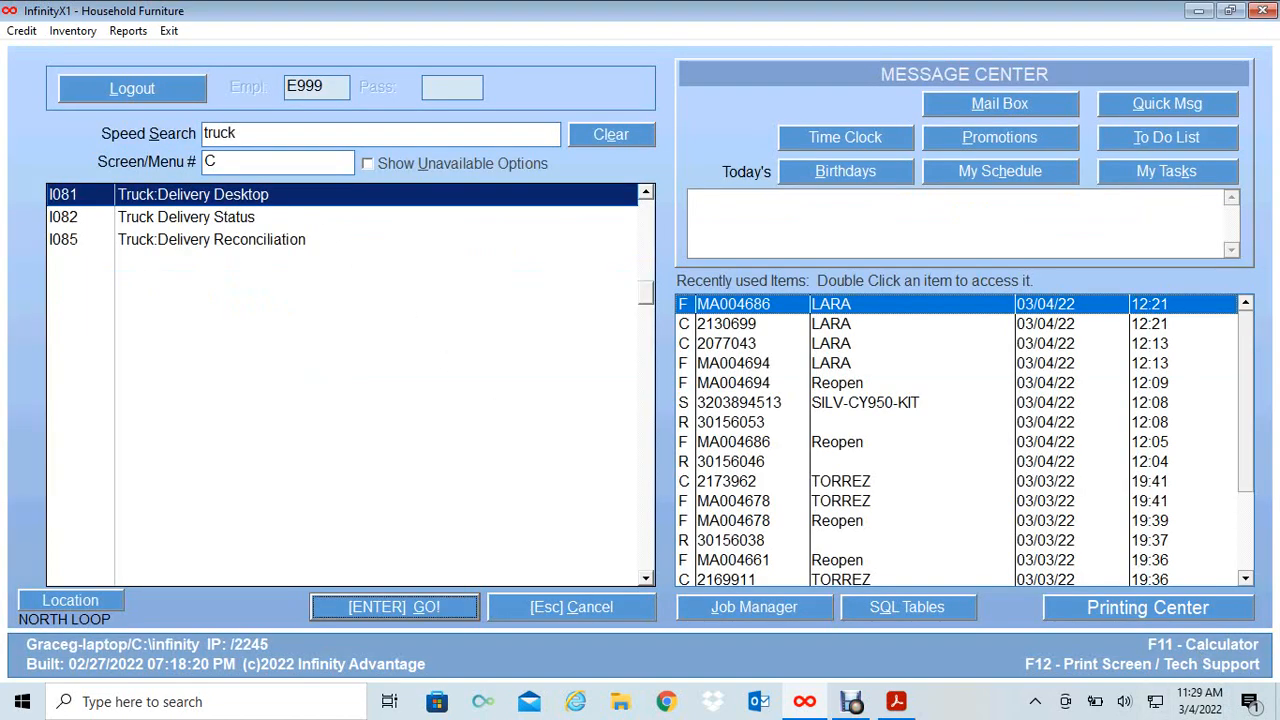
{"action": "left_click_drag", "start_coordinate": [228, 133], "coordinate": [138, 100]}
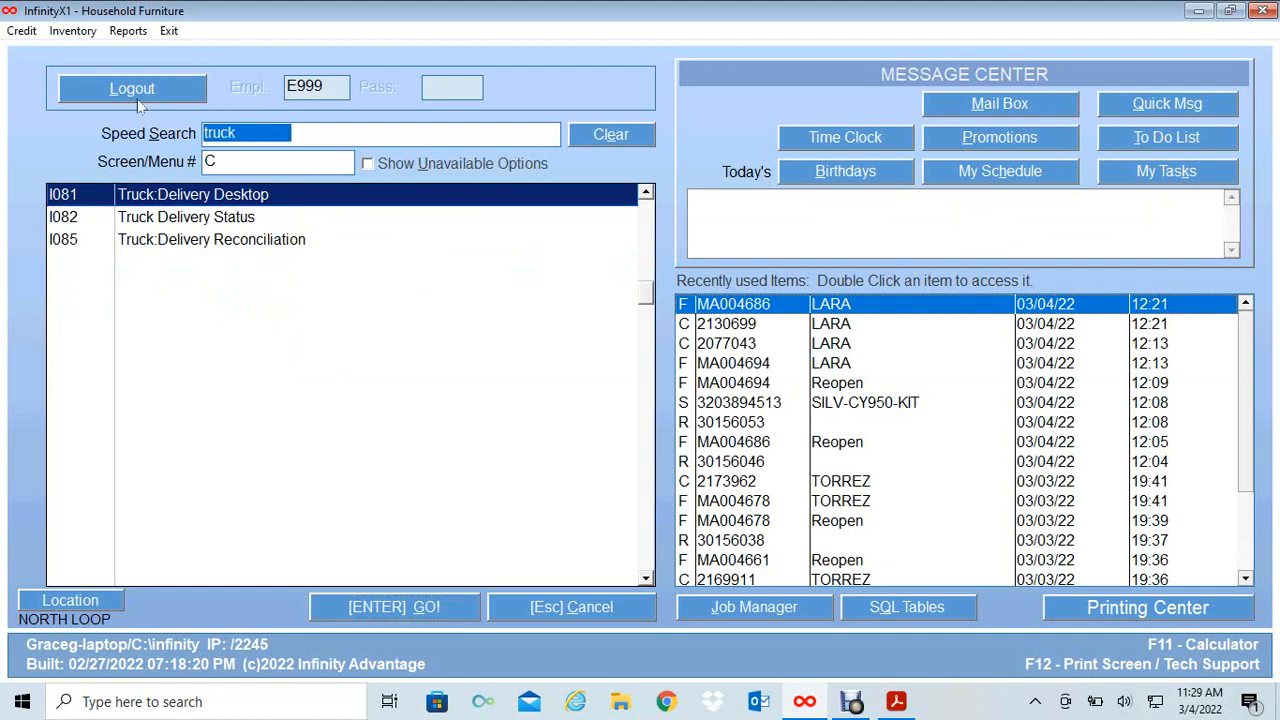
{"action": "key", "text": "BackSpace"}
{"action": "type", "text": "i060"}
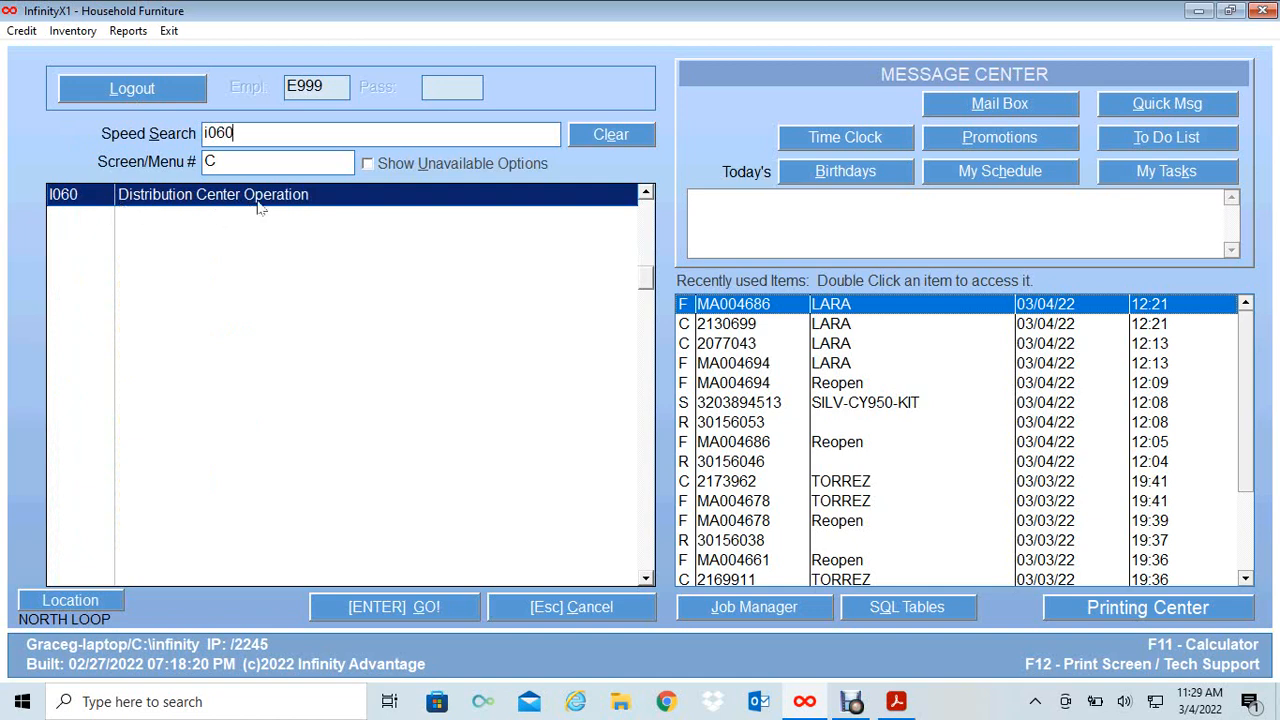
{"action": "left_click", "coordinate": [387, 608]}
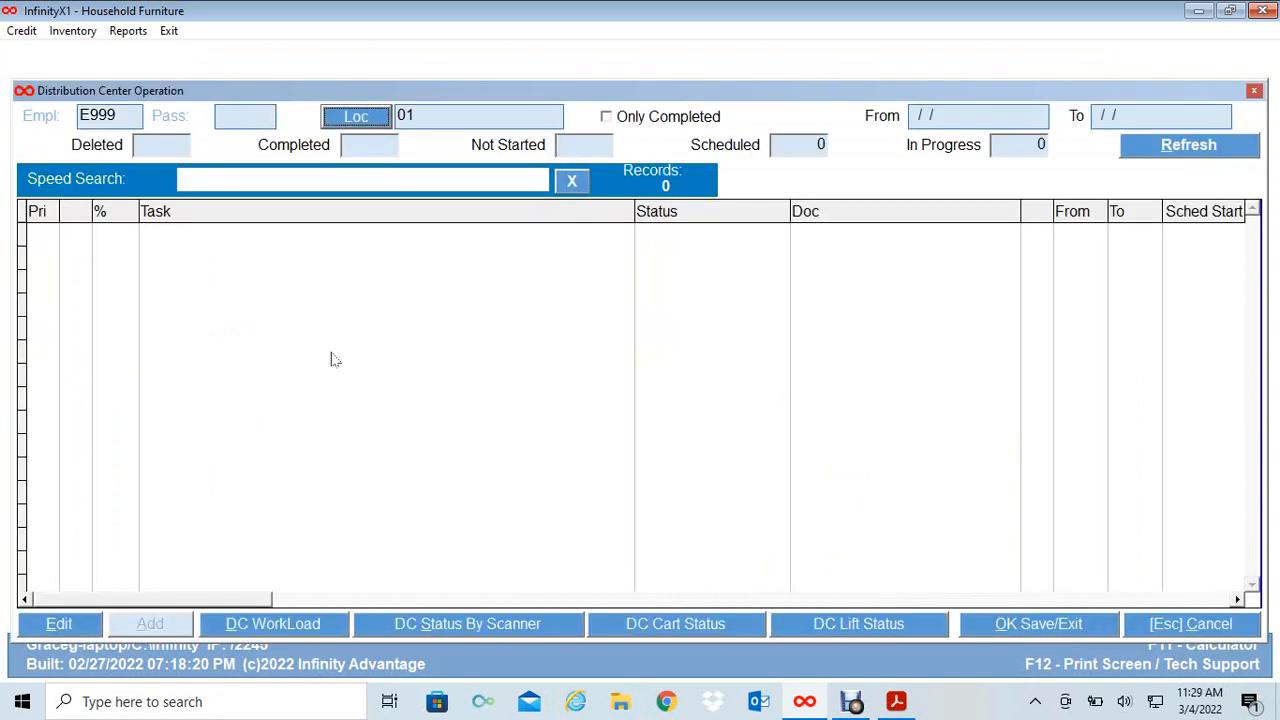
Set the Distribution Center Operation location to WH (Warehouse) and refresh the task list
{"action": "left_click", "coordinate": [356, 124]}
{"action": "left_click", "coordinate": [524, 400]}
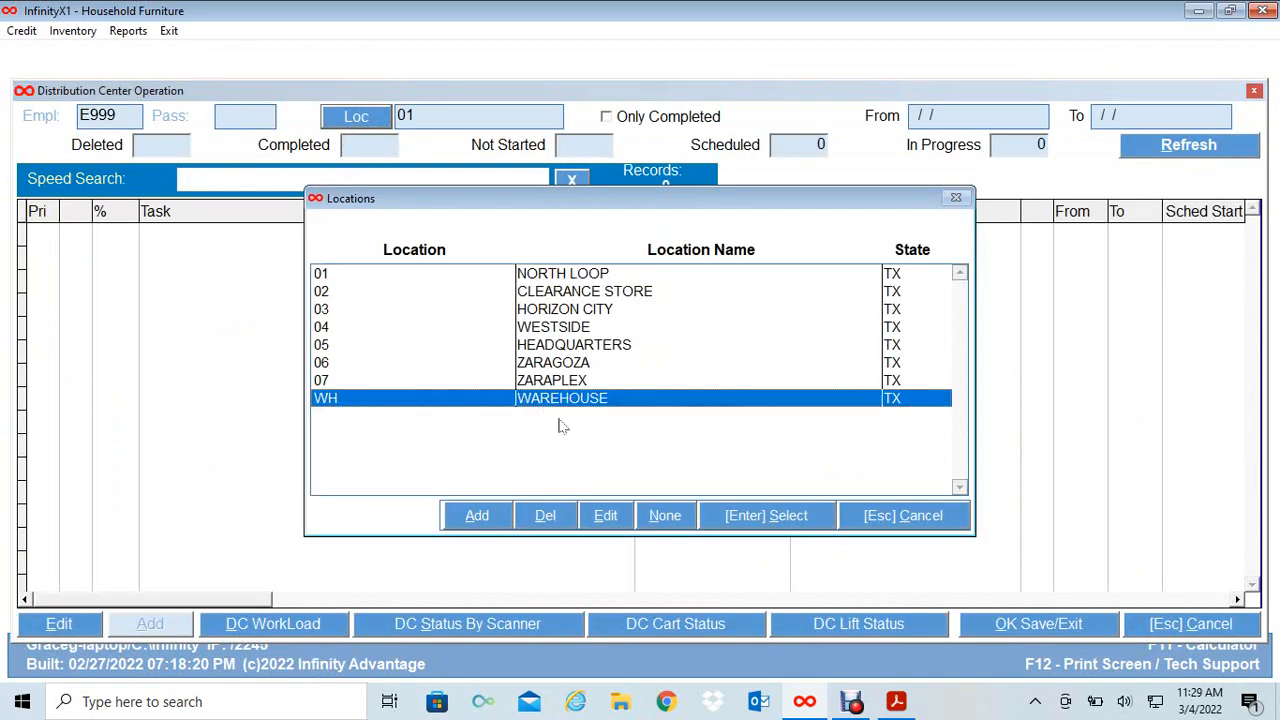
{"action": "left_click", "coordinate": [765, 518]}
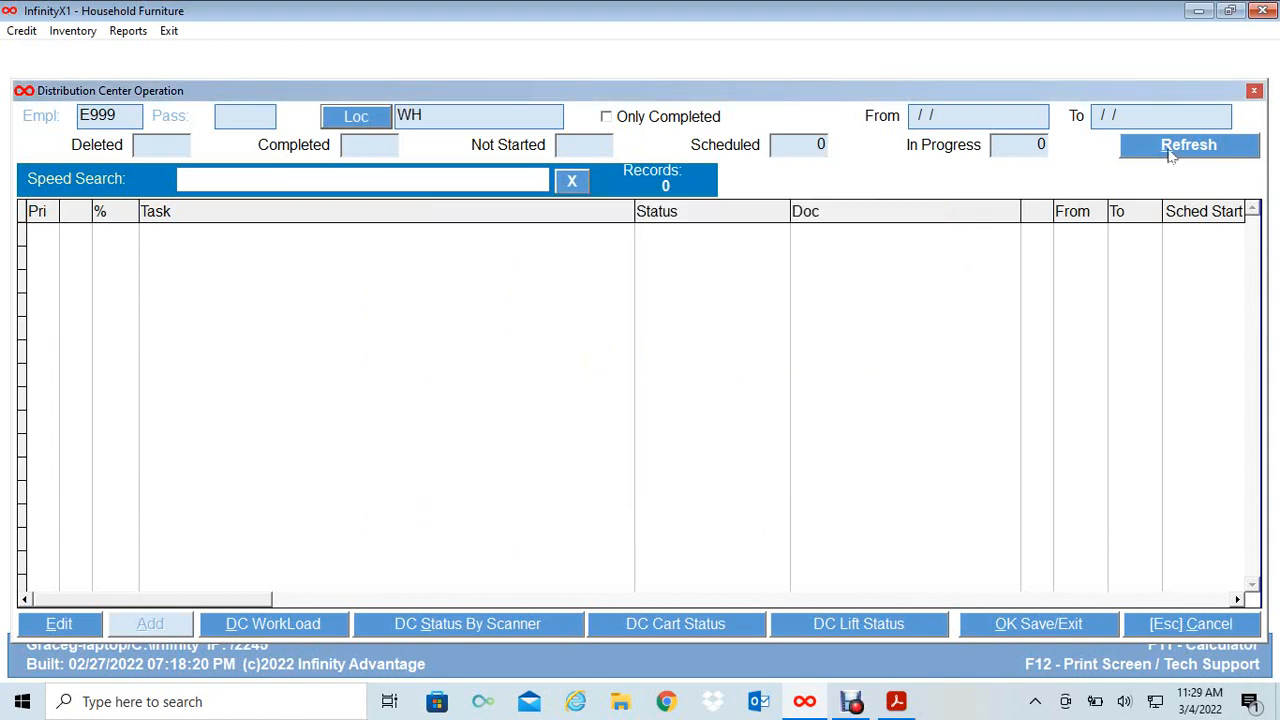
{"action": "left_click", "coordinate": [1170, 150]}
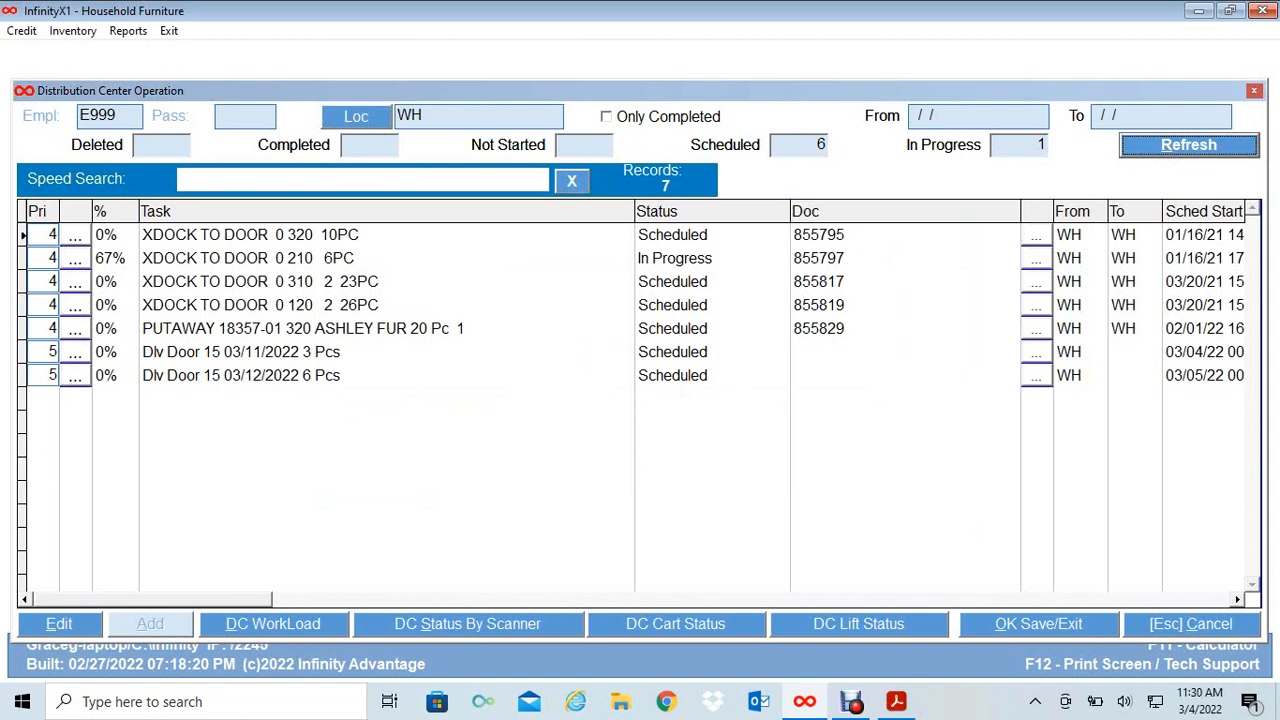
Review the Dlv Door 15 03/12/2022 task and compare its completion percentage with the XDOCK TO DOOR 0 210 task
{"action": "left_click", "coordinate": [186, 376]}
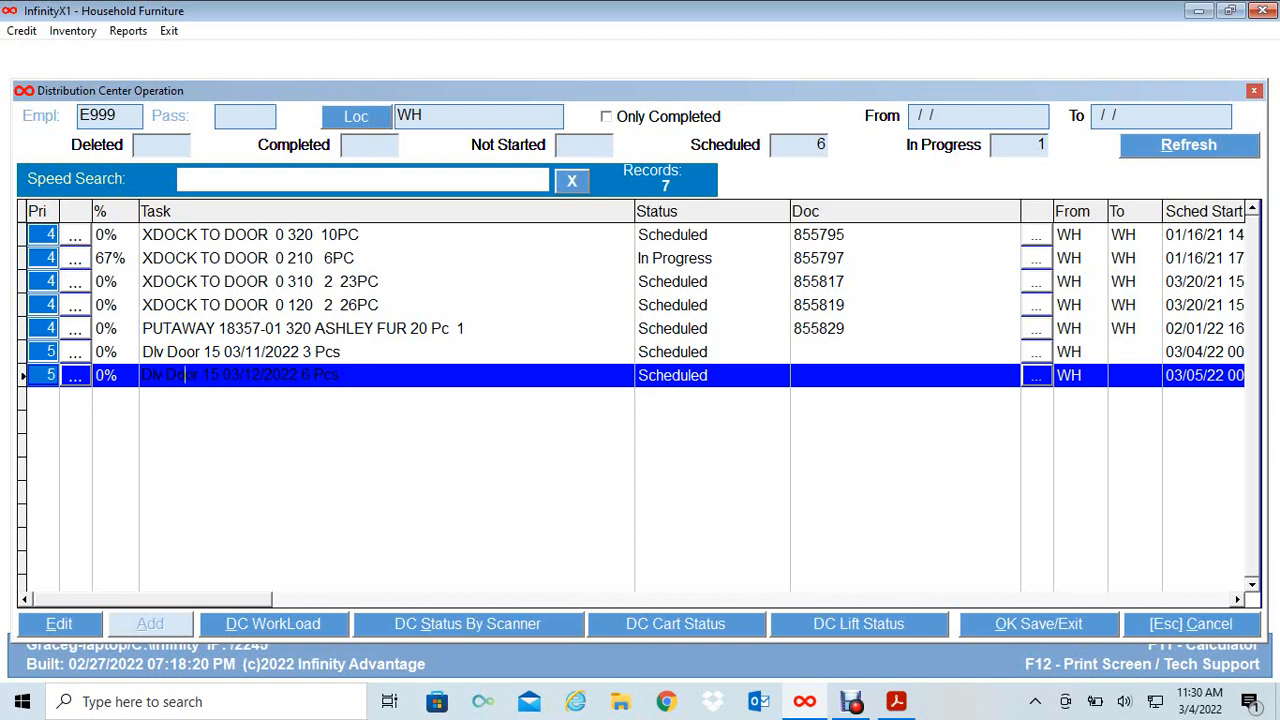
{"action": "left_click", "coordinate": [124, 258]}
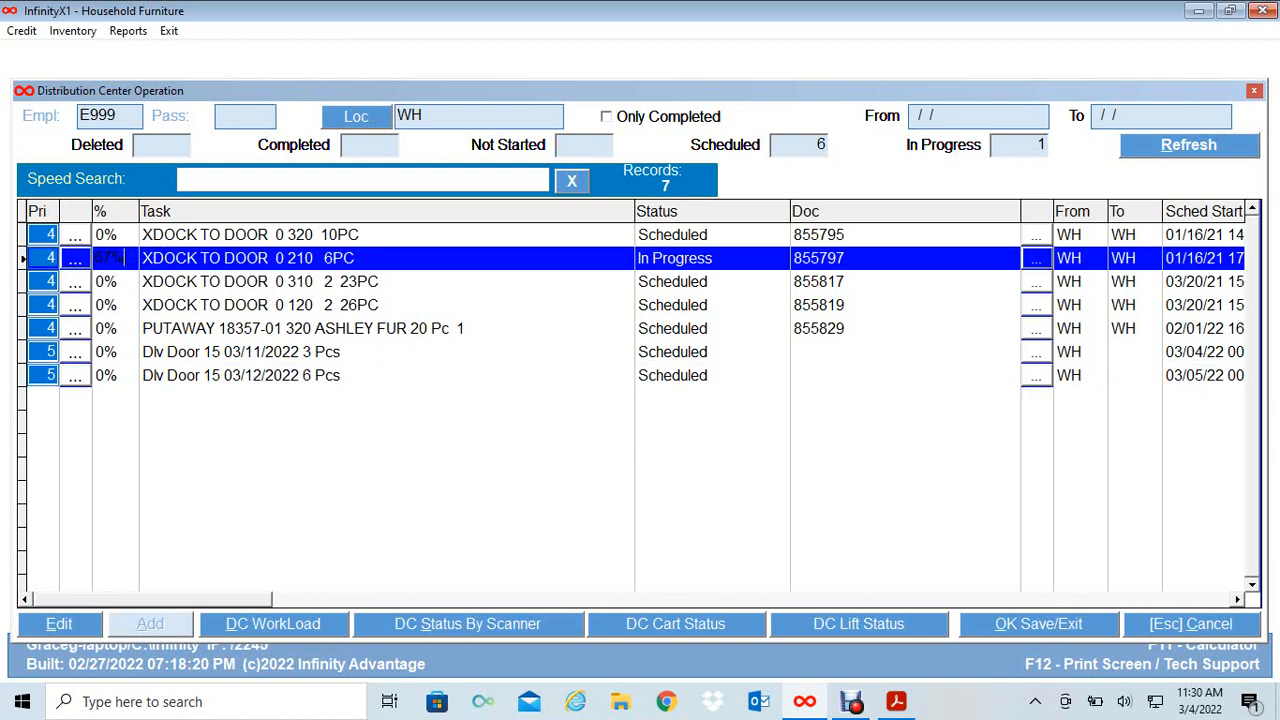
{"action": "left_click", "coordinate": [123, 375]}
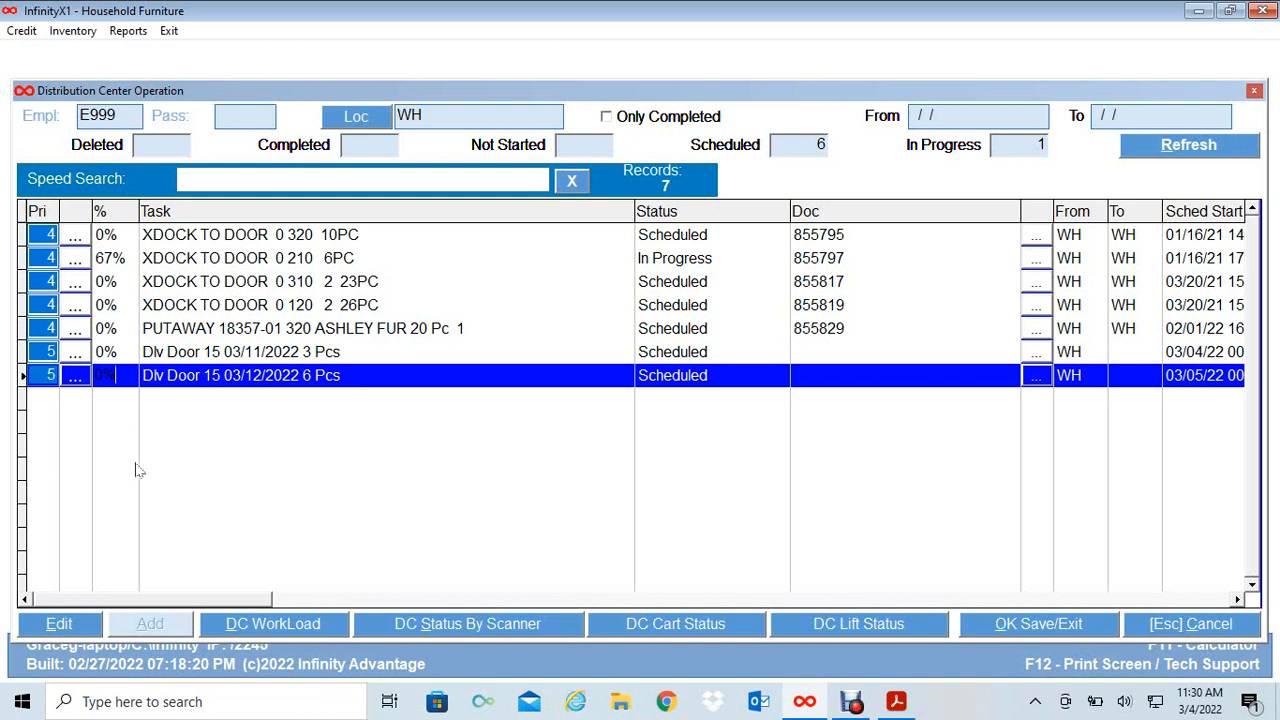
Leave Distribution Center Operation, search the main menu for truck and open the Truck:Delivery Desktop
{"action": "left_click", "coordinate": [1160, 631]}
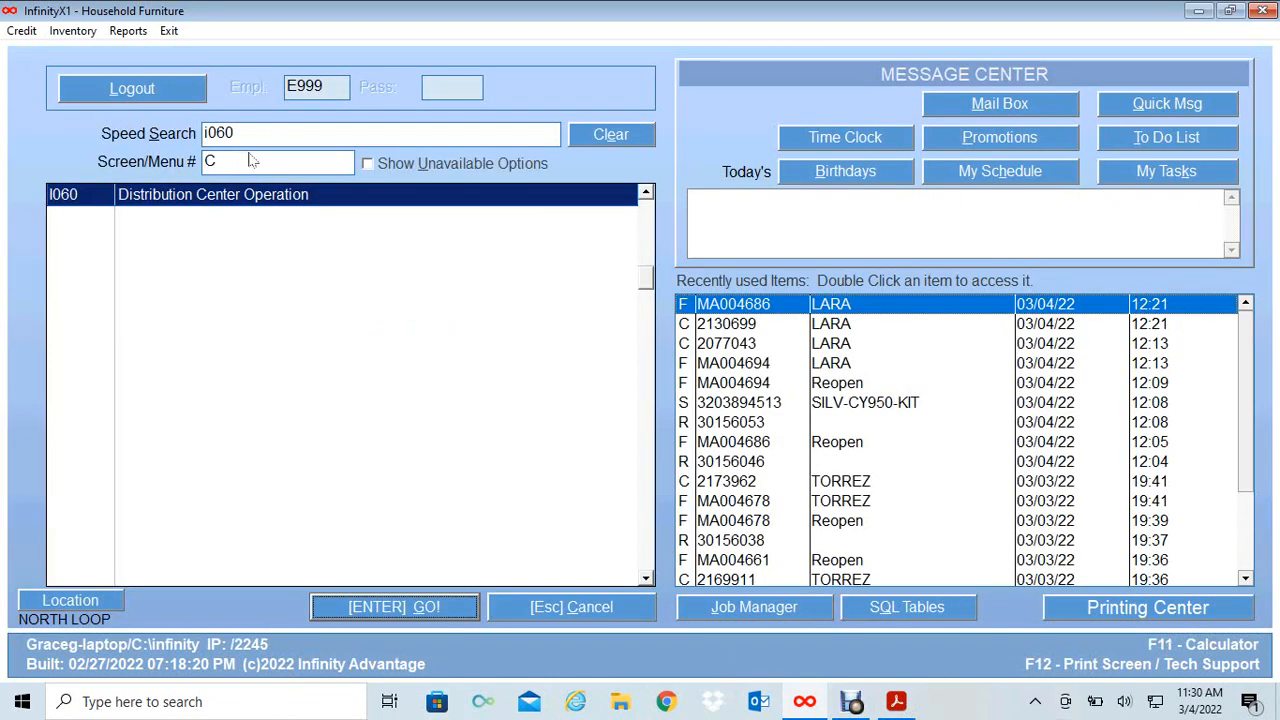
{"action": "key", "text": "BackSpace"}
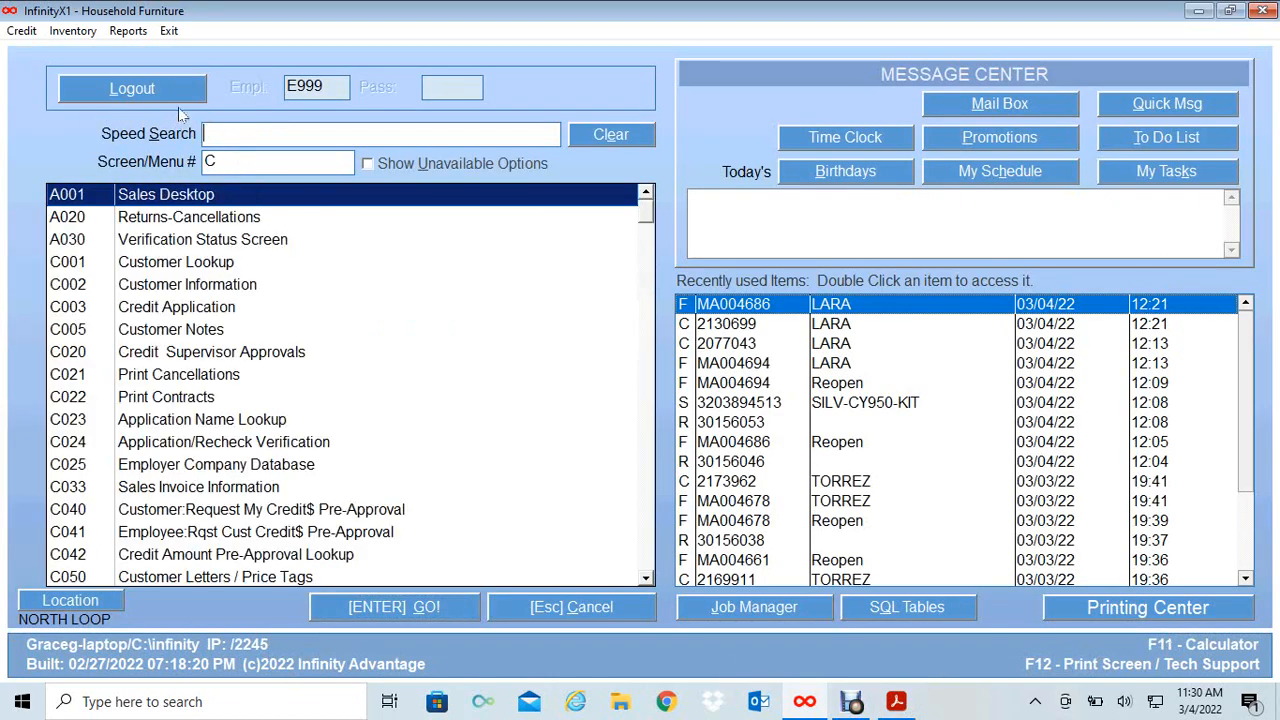
{"action": "type", "text": "truc"}
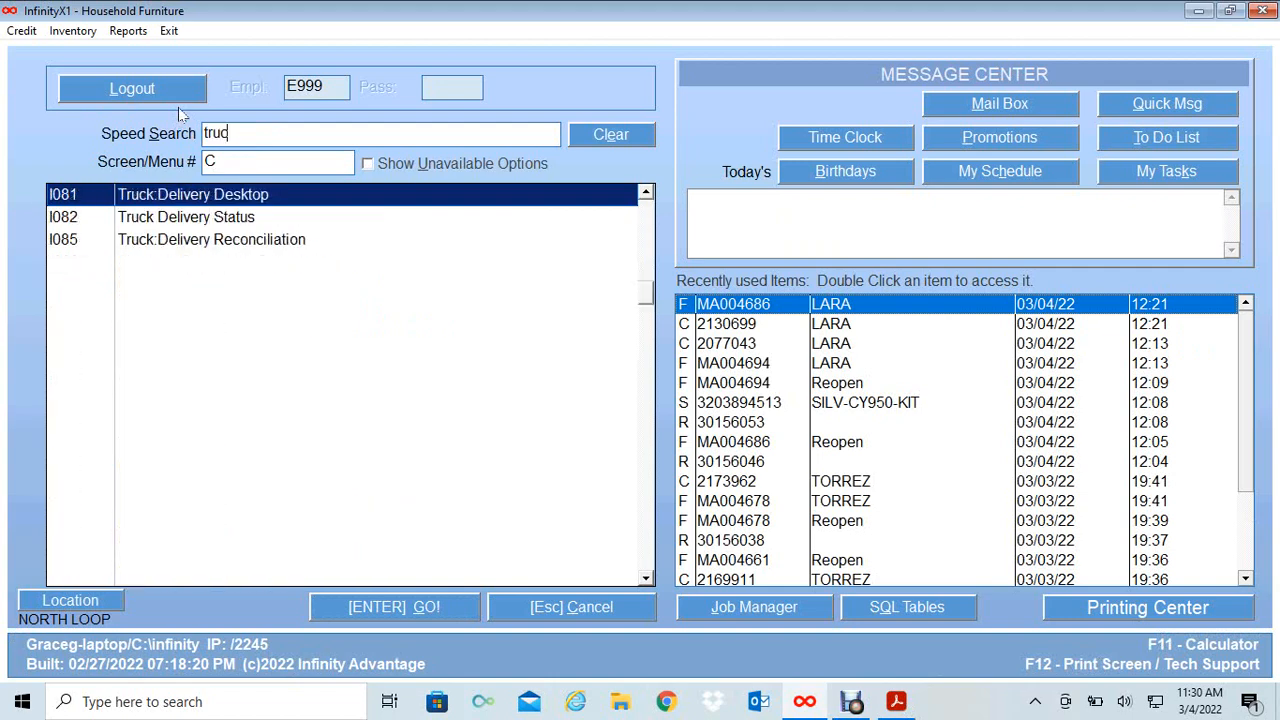
{"action": "type", "text": "k"}
{"action": "left_click", "coordinate": [385, 600]}
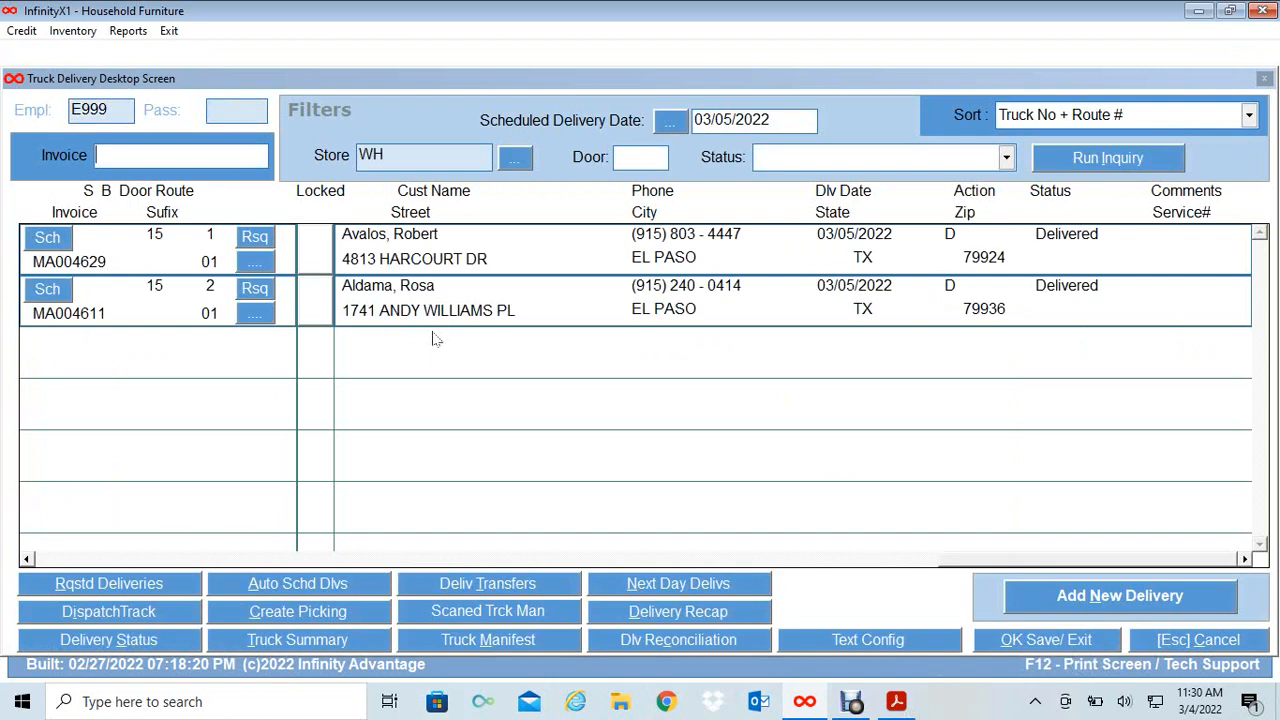
Set the scheduled delivery date filter to 03/12/2022 and run the delivery inquiry
{"action": "left_click", "coordinate": [672, 121]}
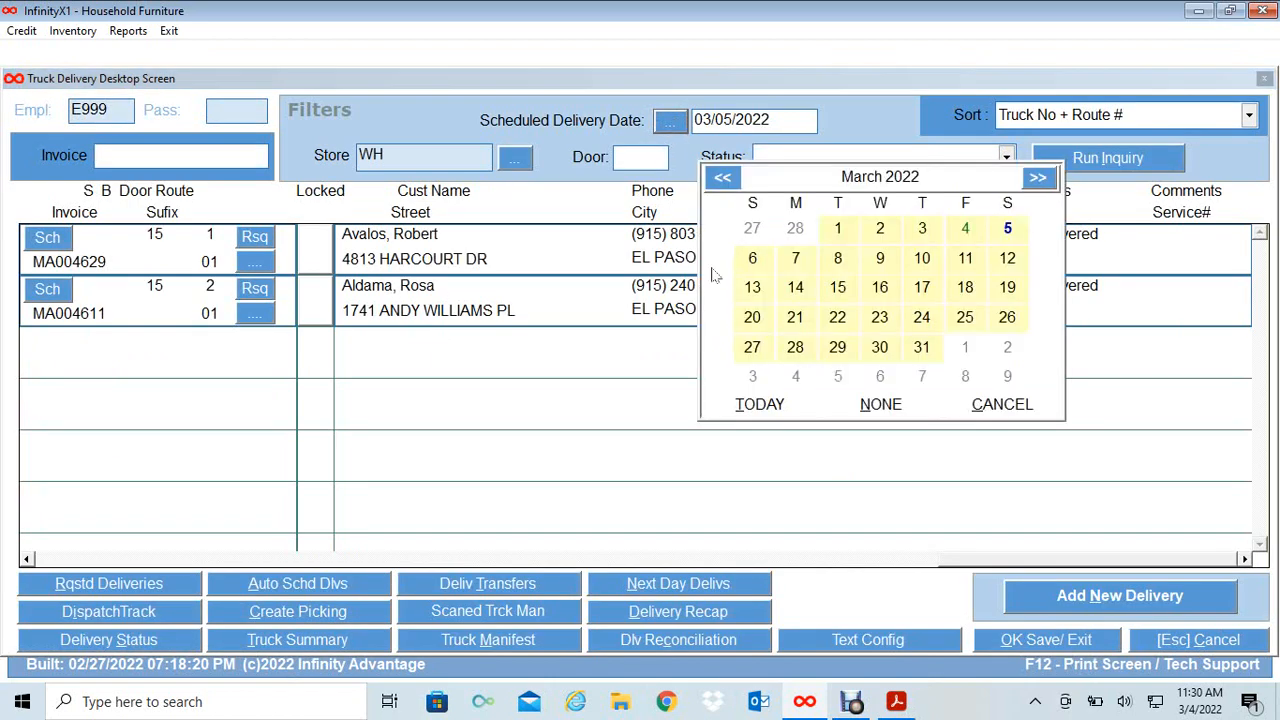
{"action": "left_click", "coordinate": [1008, 259]}
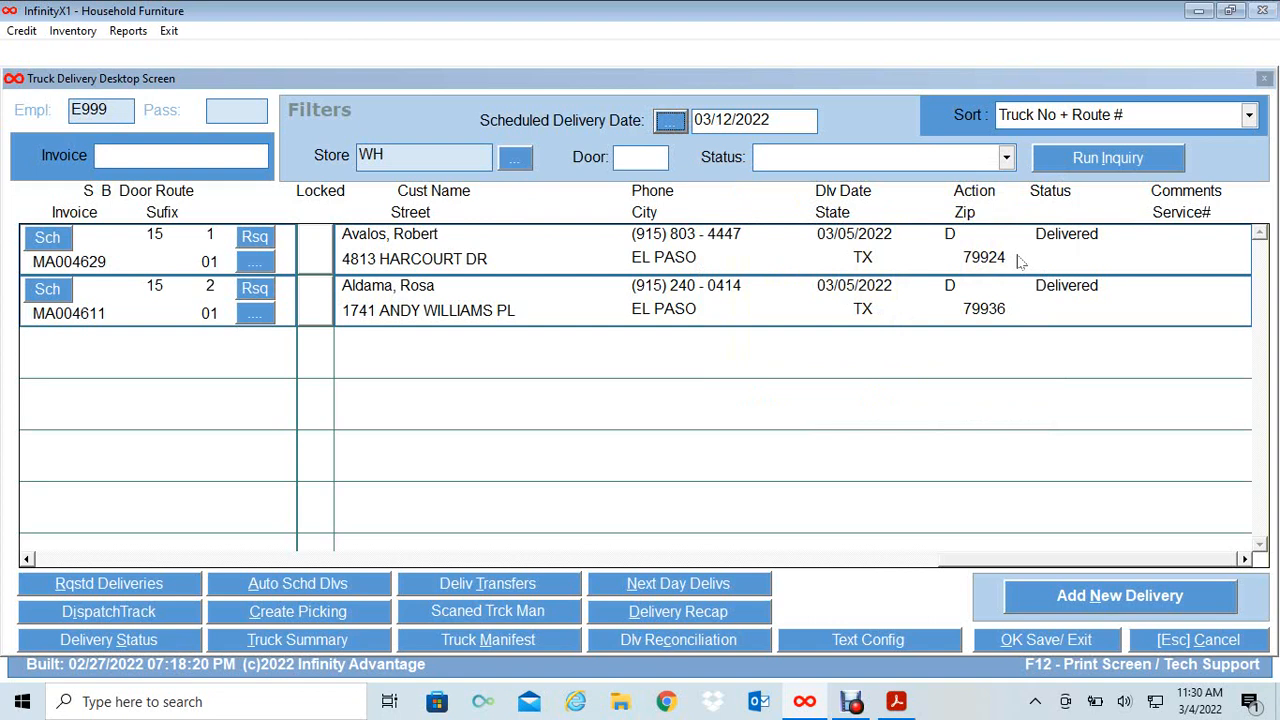
{"action": "left_click", "coordinate": [1090, 162]}
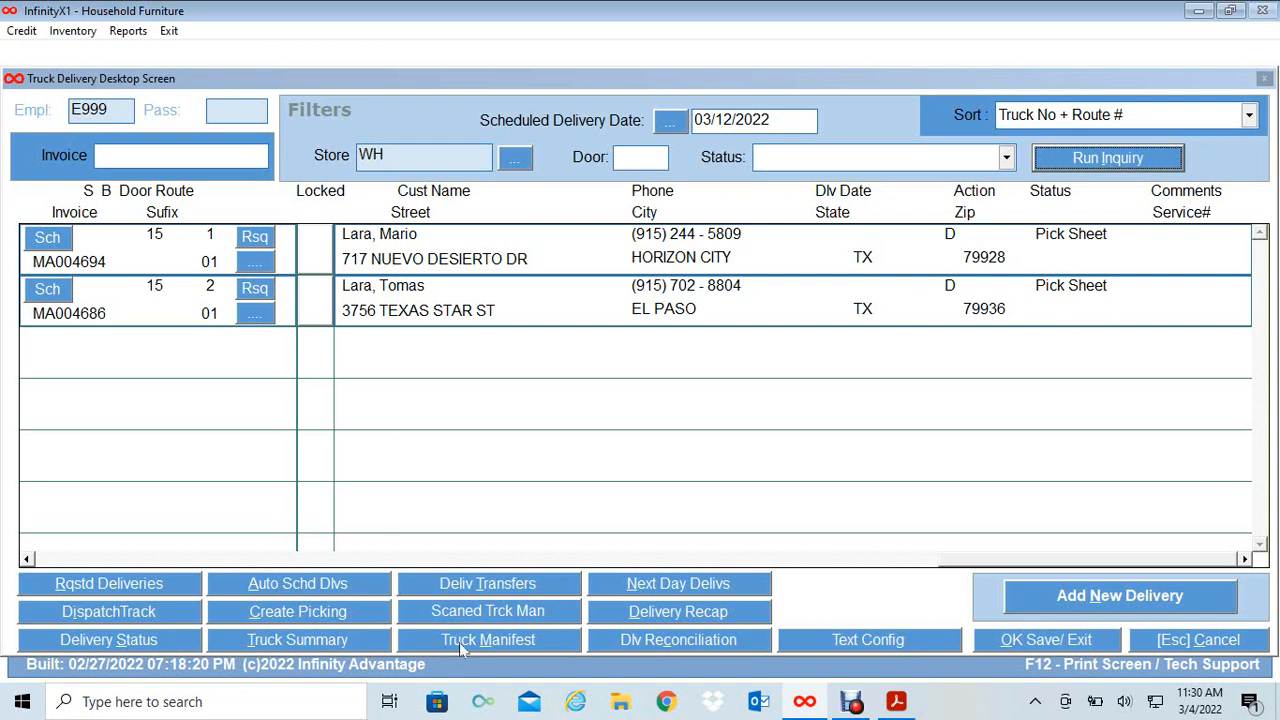
Start a truck manifest request for a Preliminary Manifest with location WH (Warehouse) and date 03/12/2022
{"action": "left_click", "coordinate": [507, 645]}
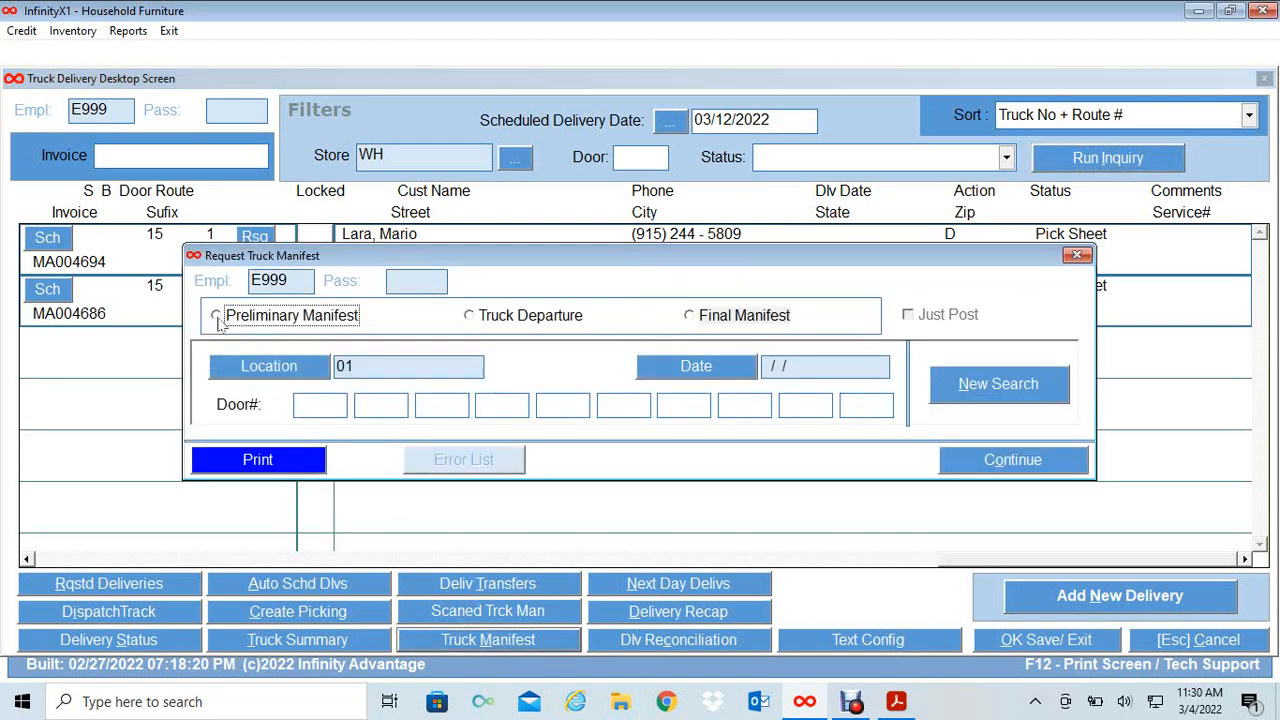
{"action": "left_click", "coordinate": [218, 322]}
{"action": "left_click", "coordinate": [231, 372]}
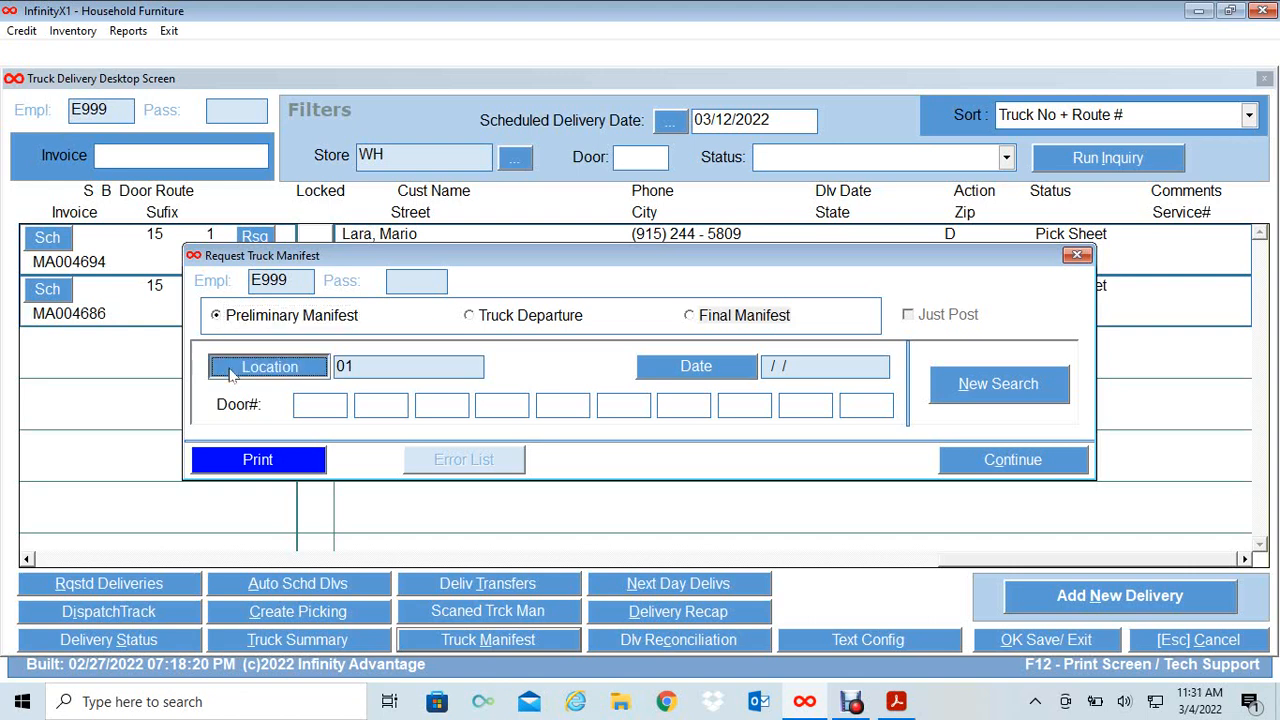
{"action": "left_click", "coordinate": [548, 401]}
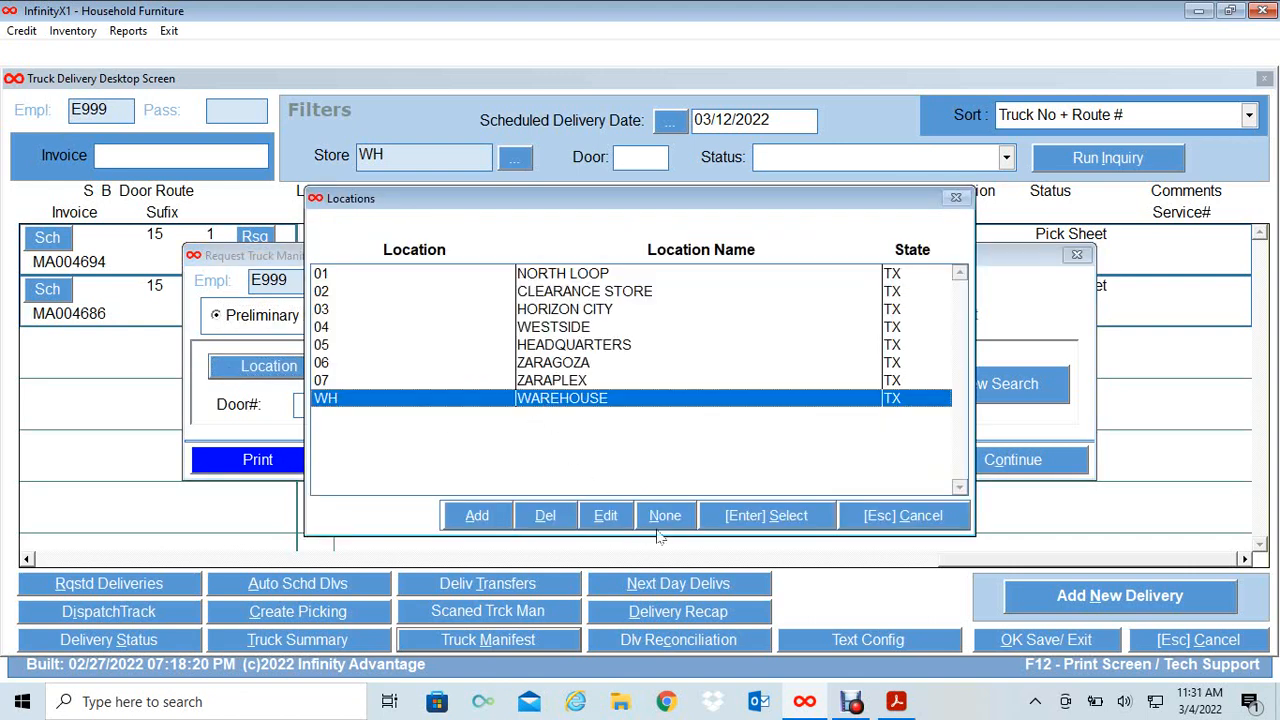
{"action": "left_click", "coordinate": [764, 515]}
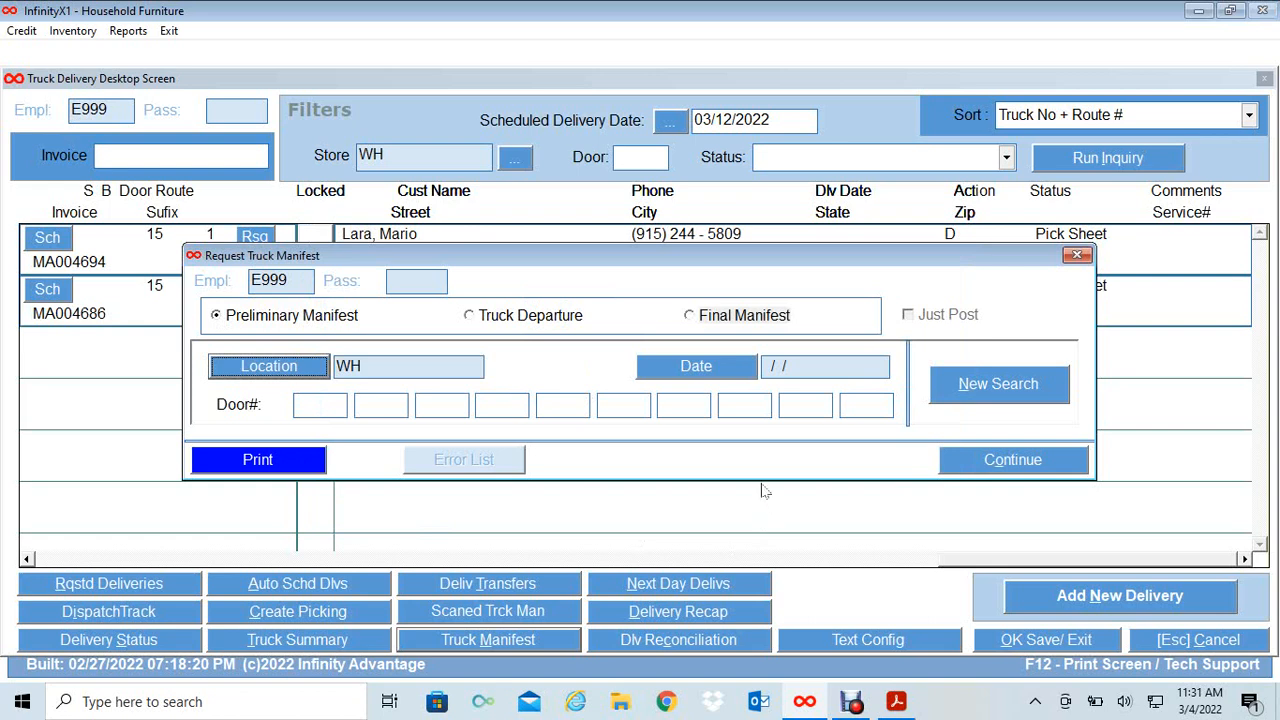
{"action": "left_click", "coordinate": [692, 368]}
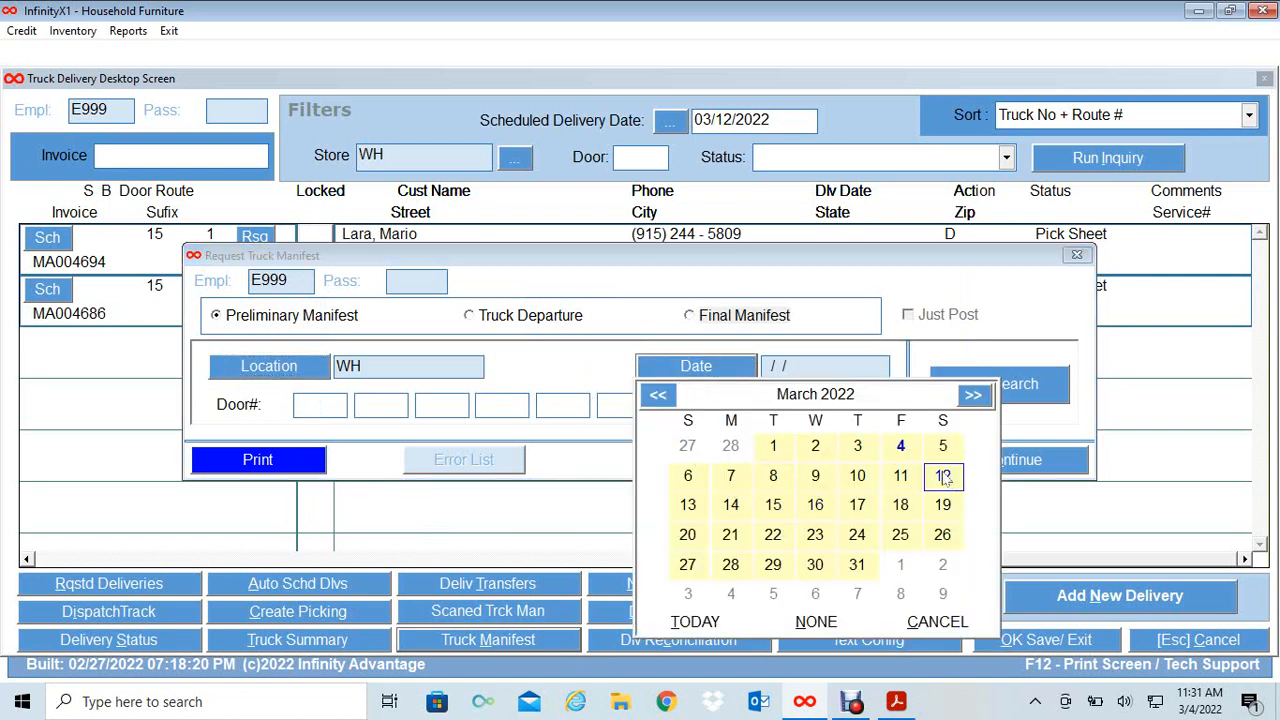
{"action": "left_click", "coordinate": [943, 477]}
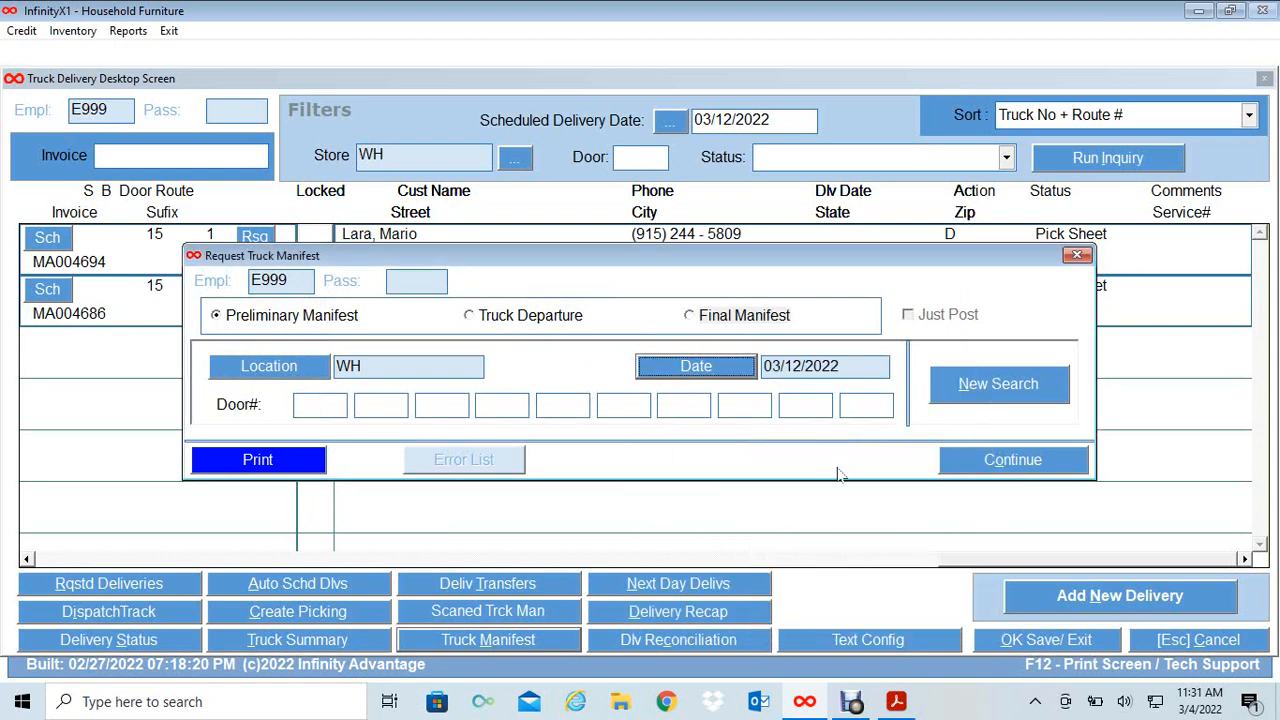
Preview the preliminary manifest on screen, print it and return to the delivery desktop
{"action": "left_click", "coordinate": [236, 468]}
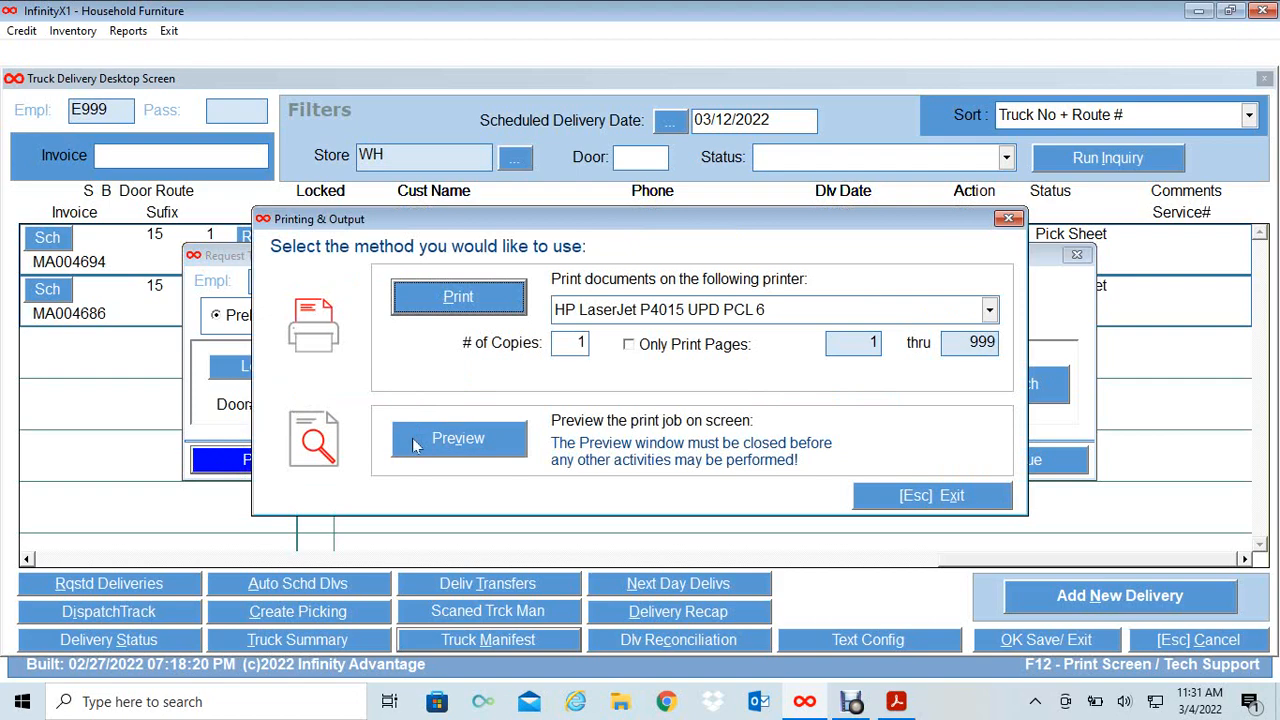
{"action": "left_click", "coordinate": [415, 445]}
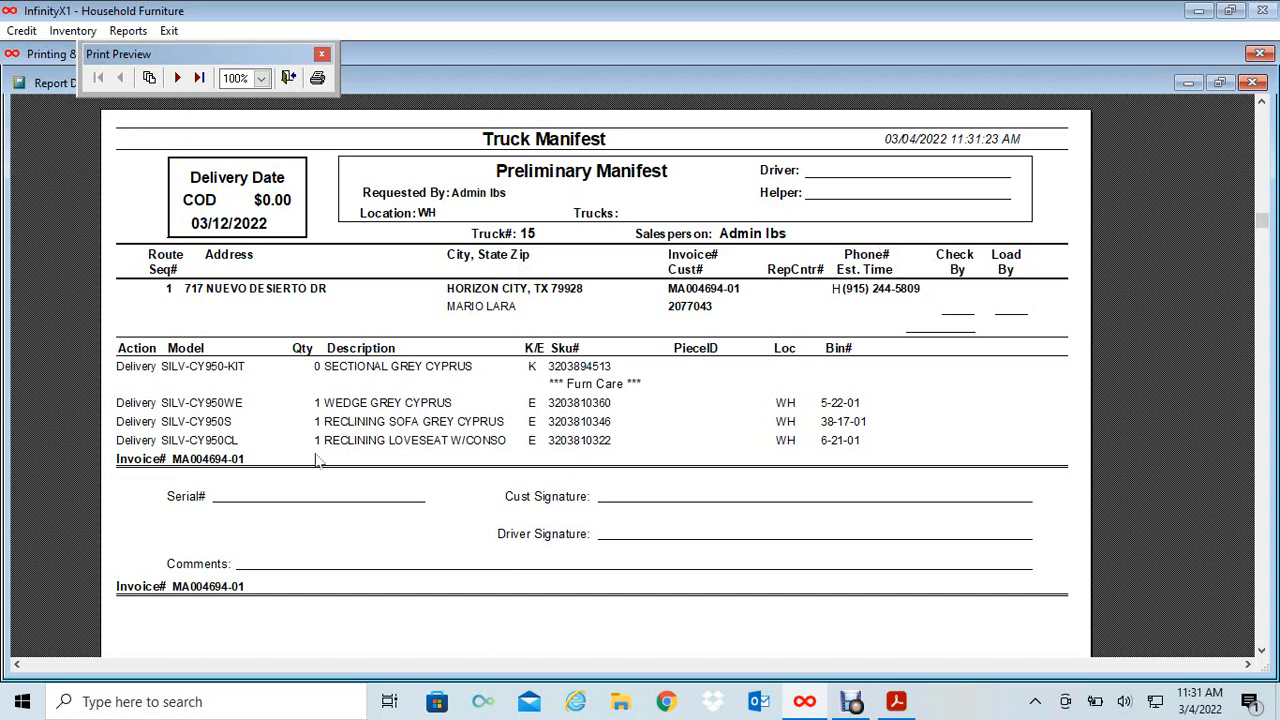
{"action": "left_click", "coordinate": [1252, 83]}
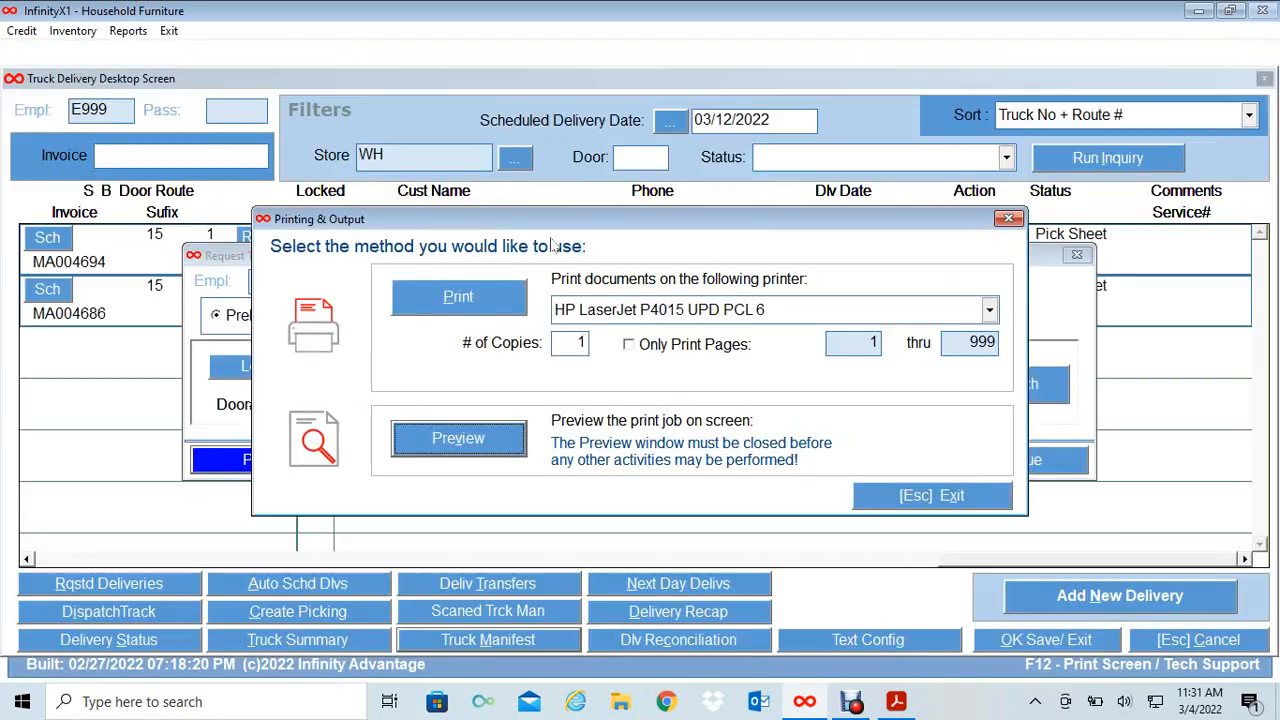
{"action": "left_click", "coordinate": [480, 298]}
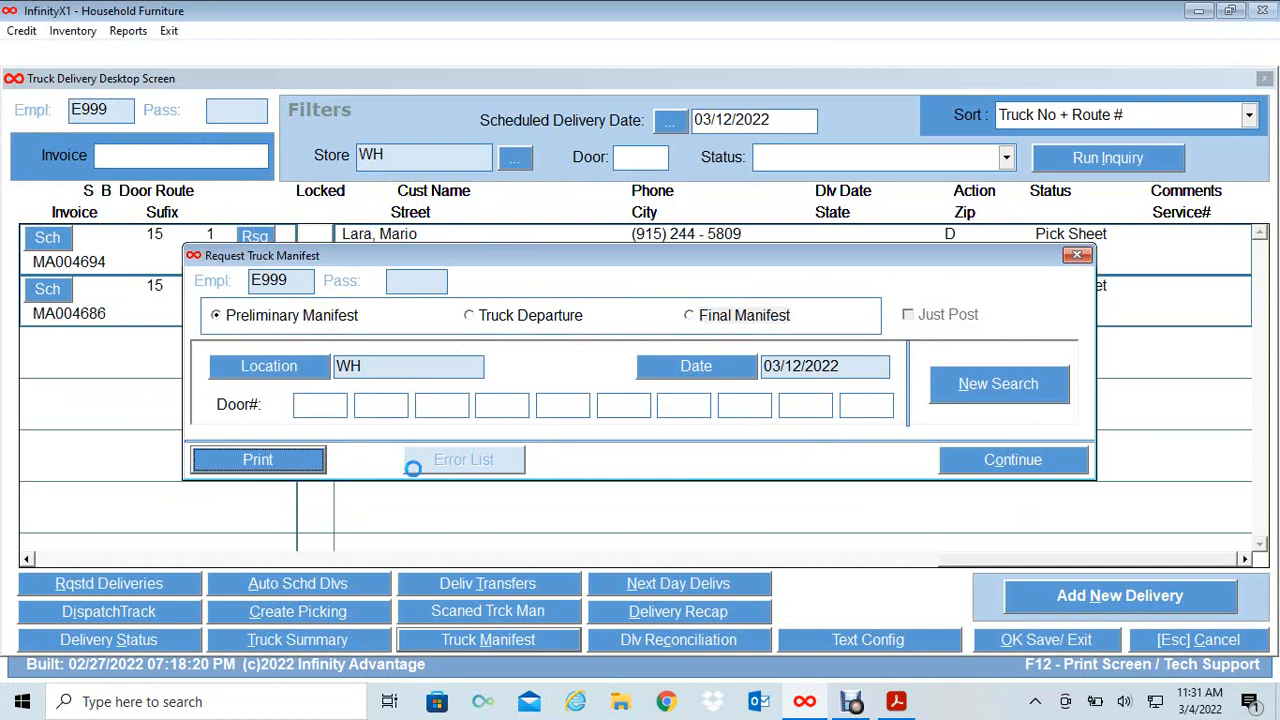
{"action": "left_click", "coordinate": [1006, 460]}
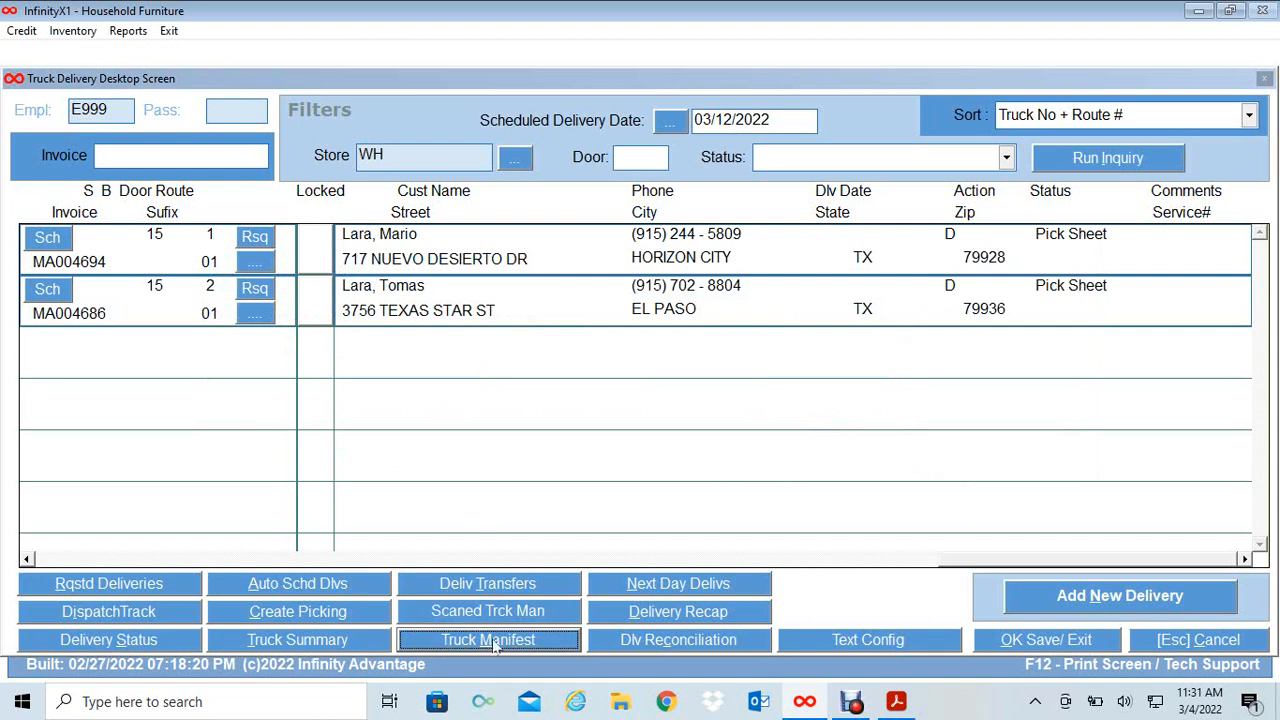
Start another truck manifest request for Truck Departure with location WH (Warehouse) and date 03/12/2022
{"action": "left_click", "coordinate": [460, 647]}
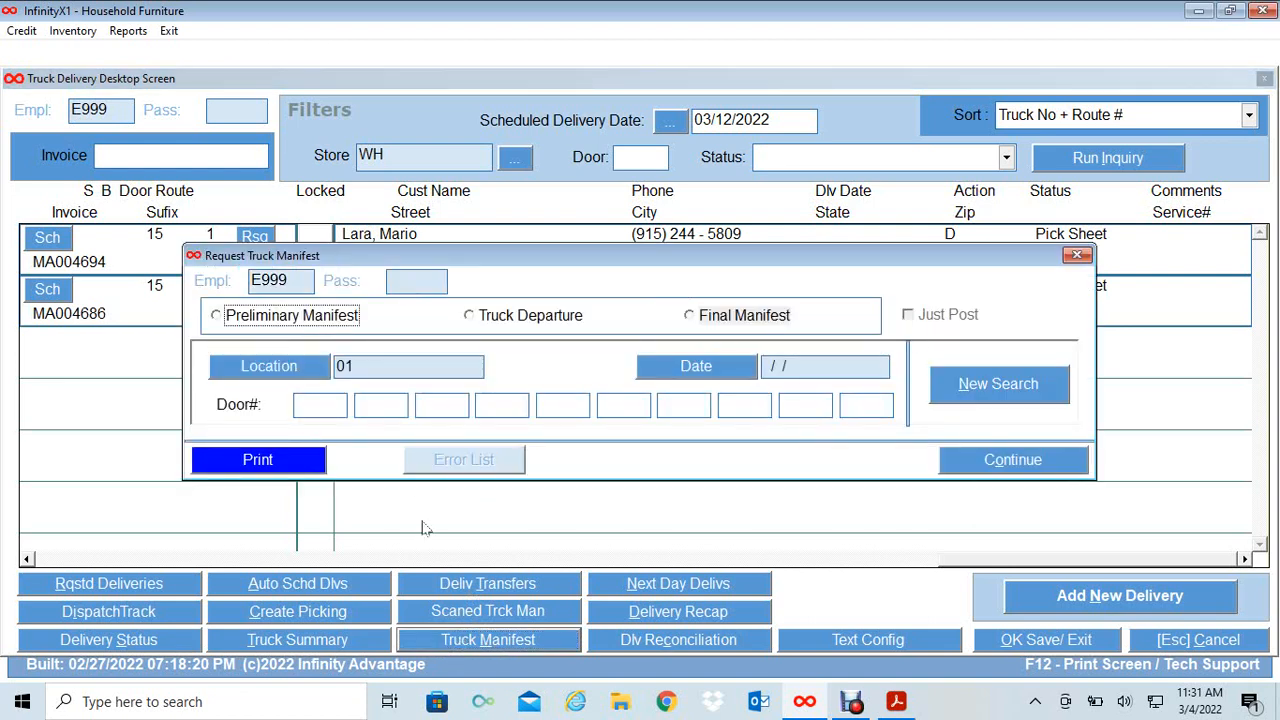
{"action": "left_click", "coordinate": [470, 316]}
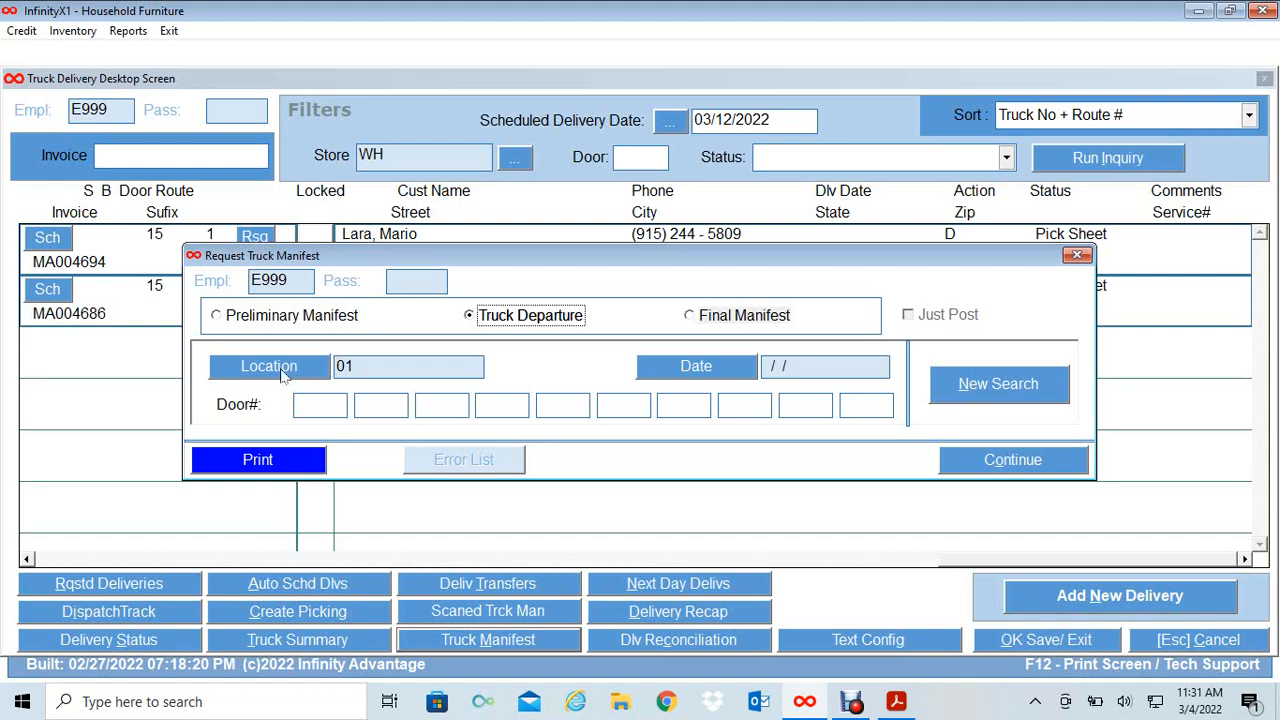
{"action": "left_click", "coordinate": [283, 374]}
{"action": "left_click", "coordinate": [600, 400]}
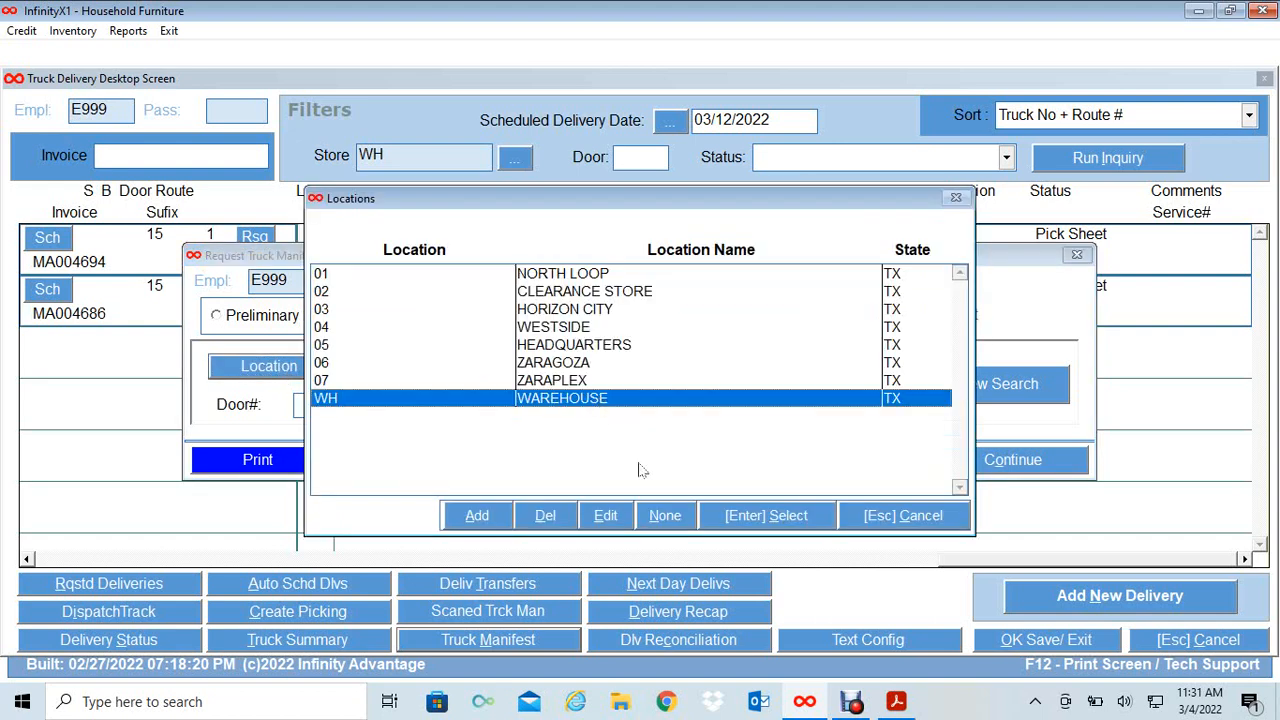
{"action": "left_click", "coordinate": [758, 520]}
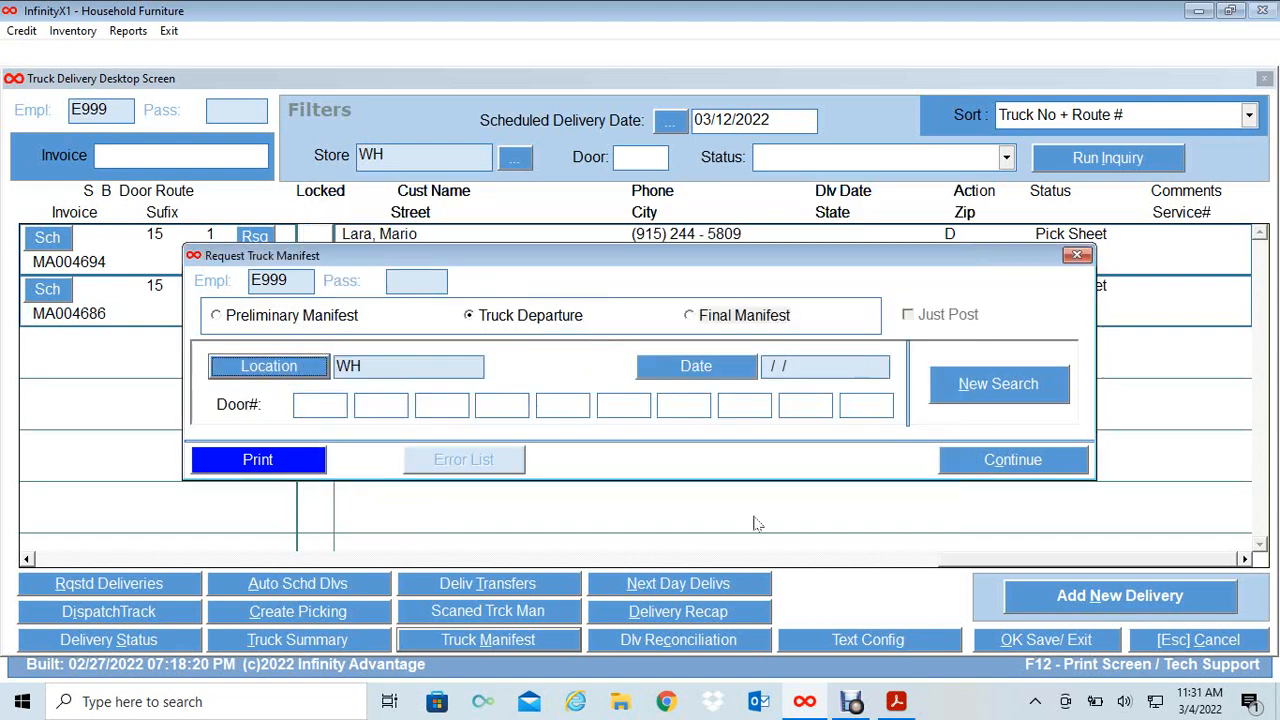
{"action": "left_click", "coordinate": [706, 370]}
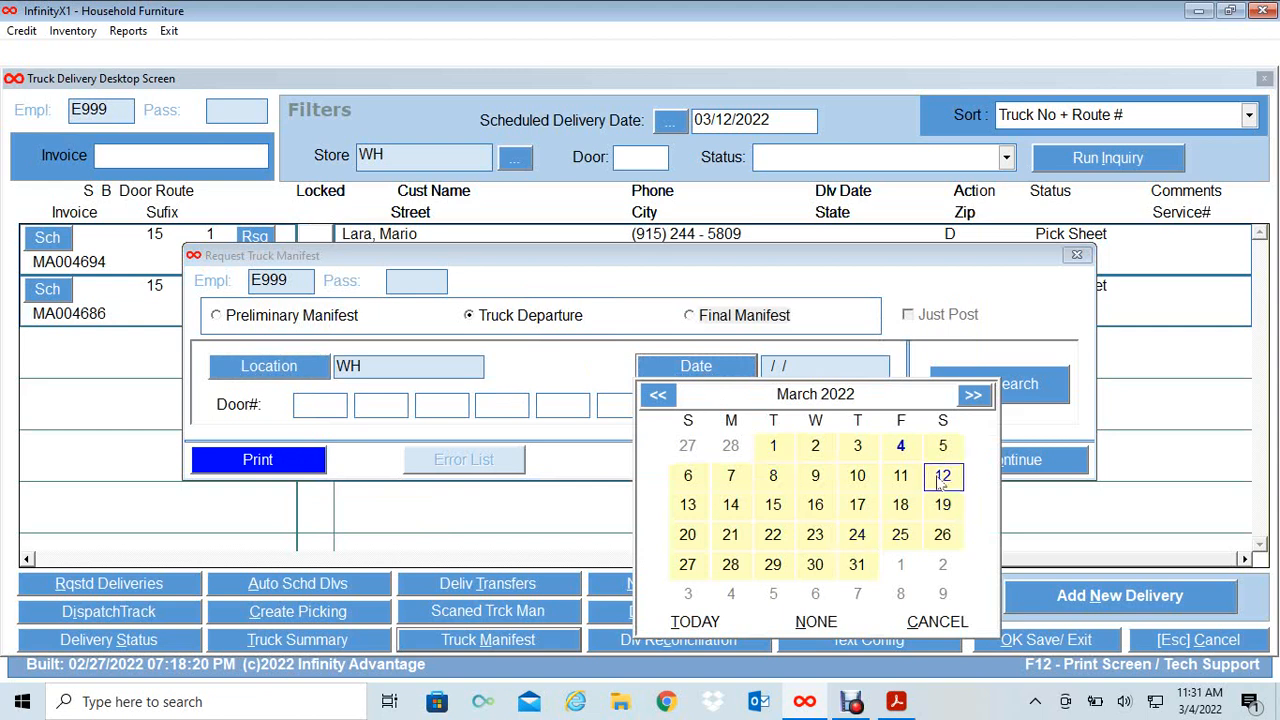
{"action": "left_click", "coordinate": [941, 479]}
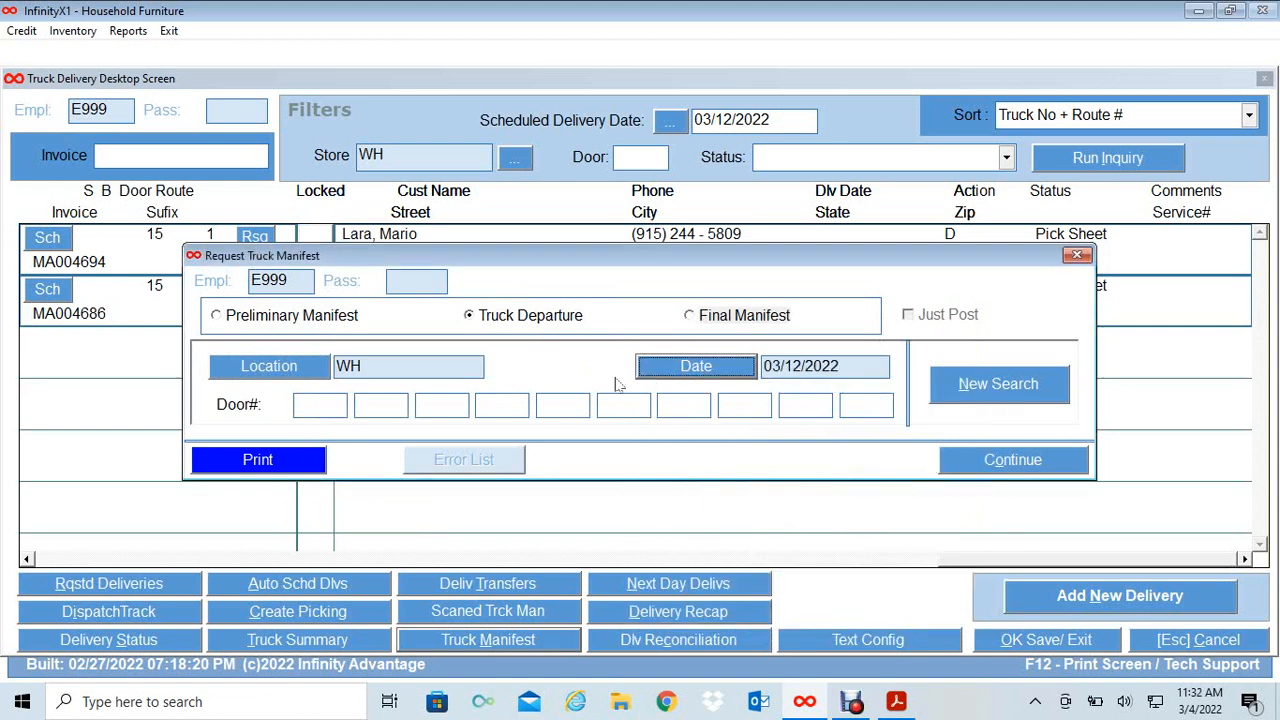
Output the Truck Departure manifest with an on-screen preview and return to the delivery desktop
{"action": "left_click", "coordinate": [242, 470]}
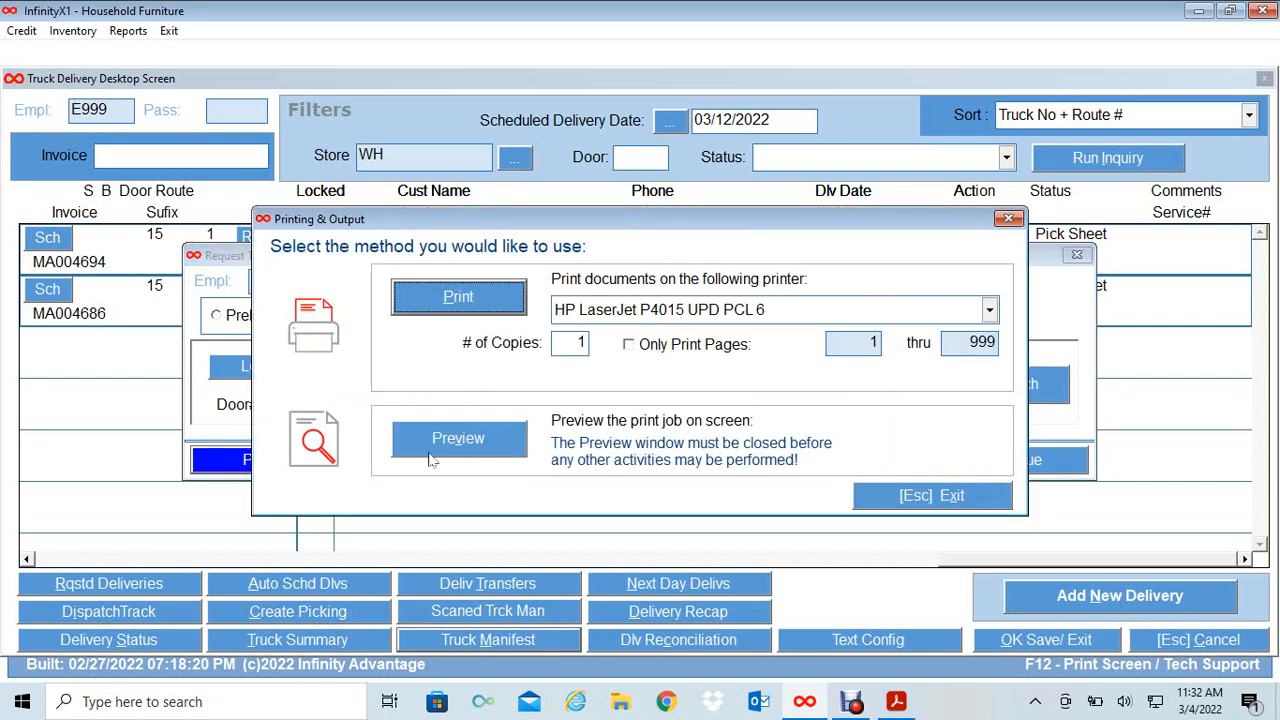
{"action": "left_click", "coordinate": [451, 440]}
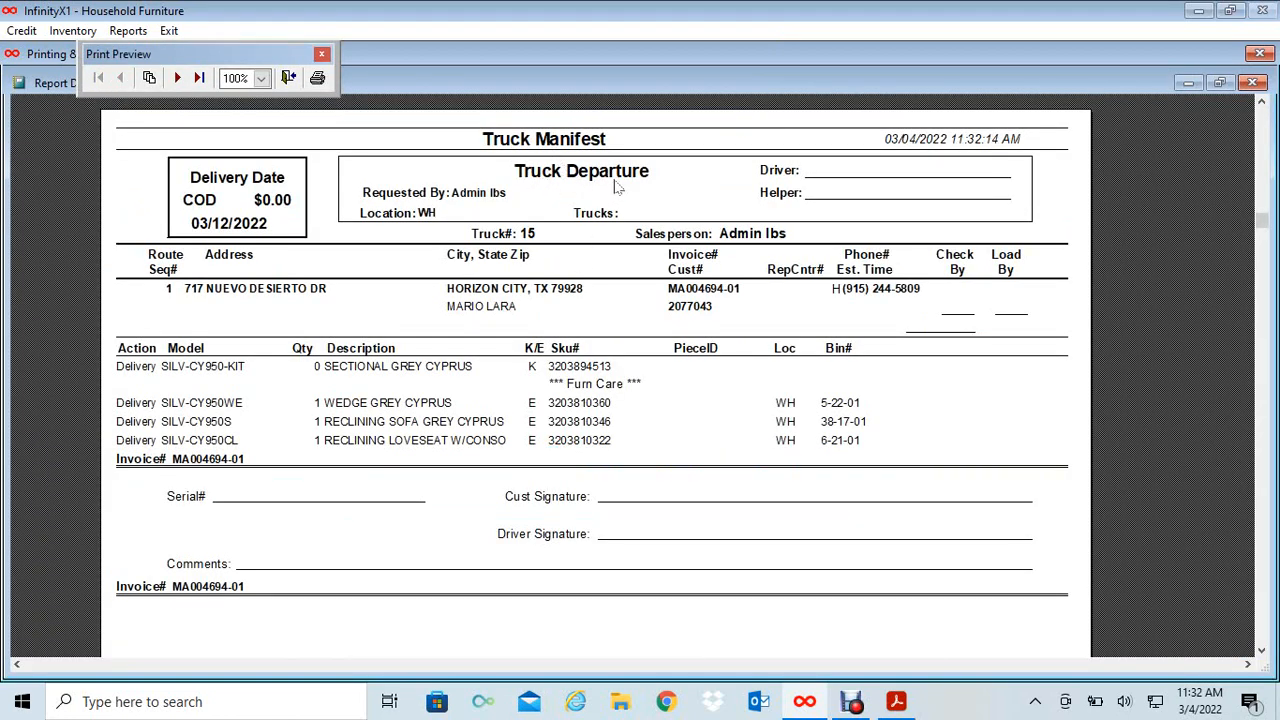
{"action": "left_click", "coordinate": [1254, 84]}
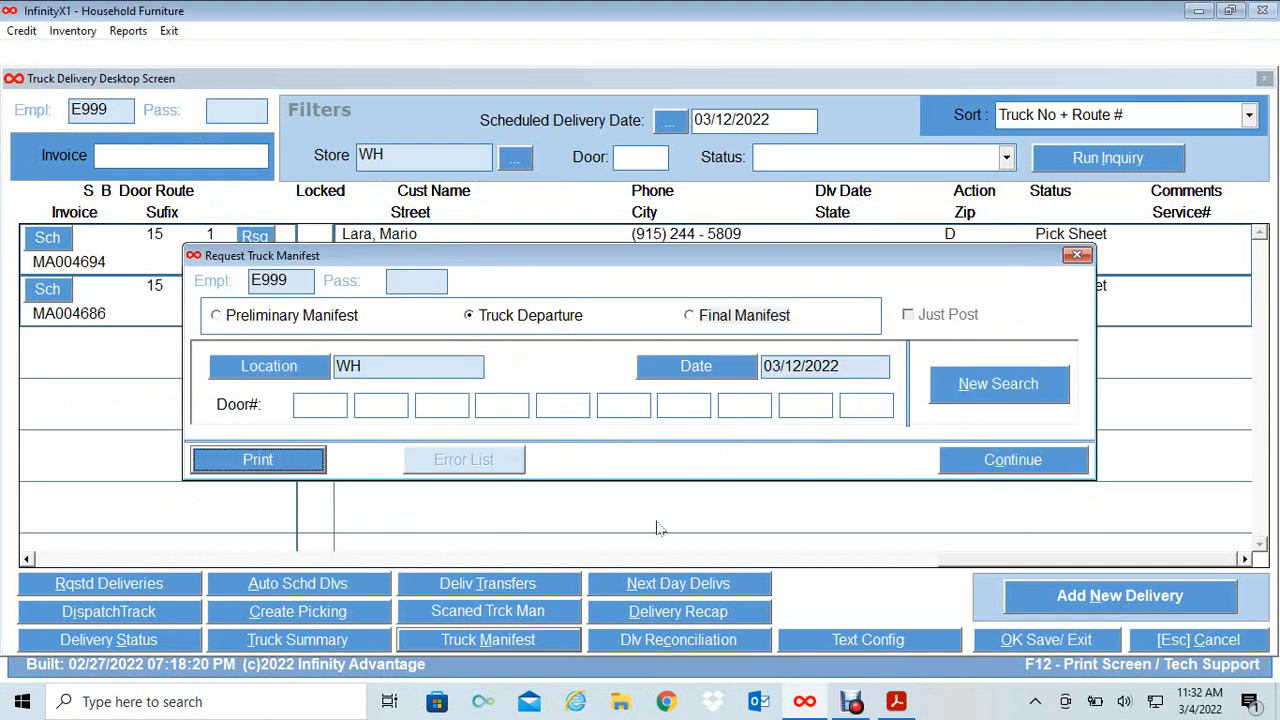
{"action": "left_click", "coordinate": [1003, 466]}
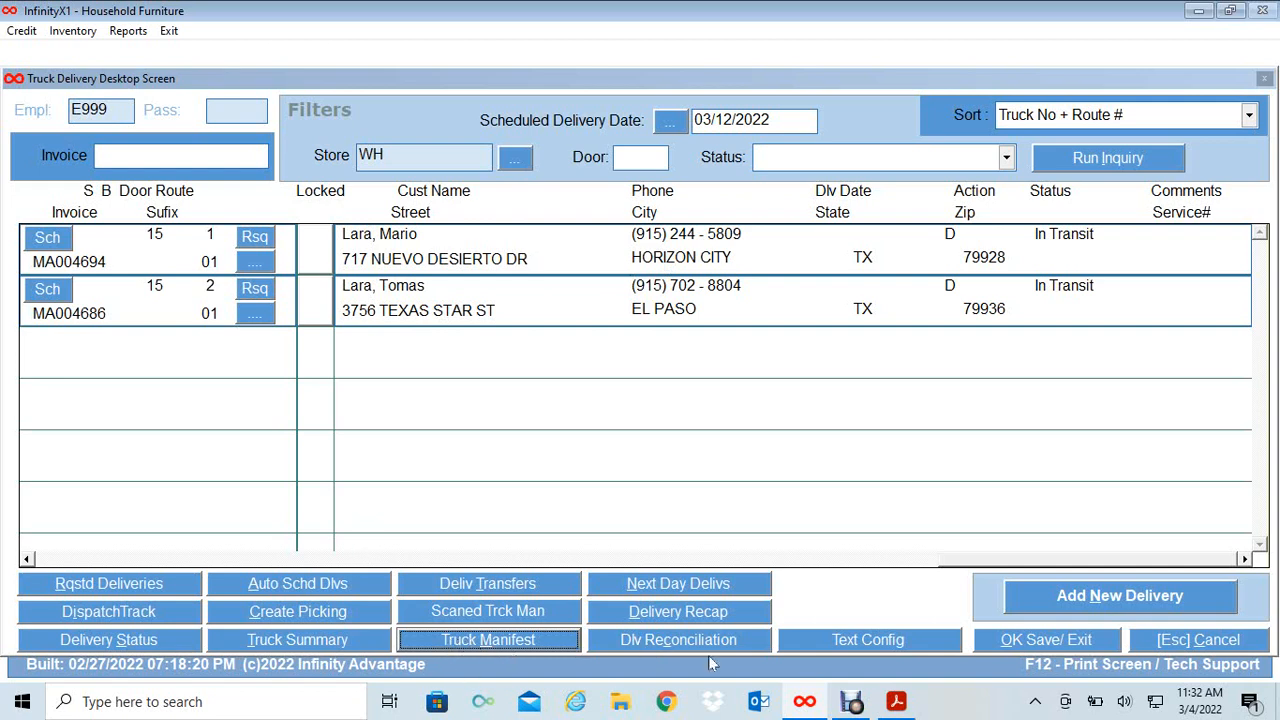
Run a Delivery Reconciliation search for delivery date 03/12/2022 and location WH (Warehouse)
{"action": "left_click", "coordinate": [676, 641]}
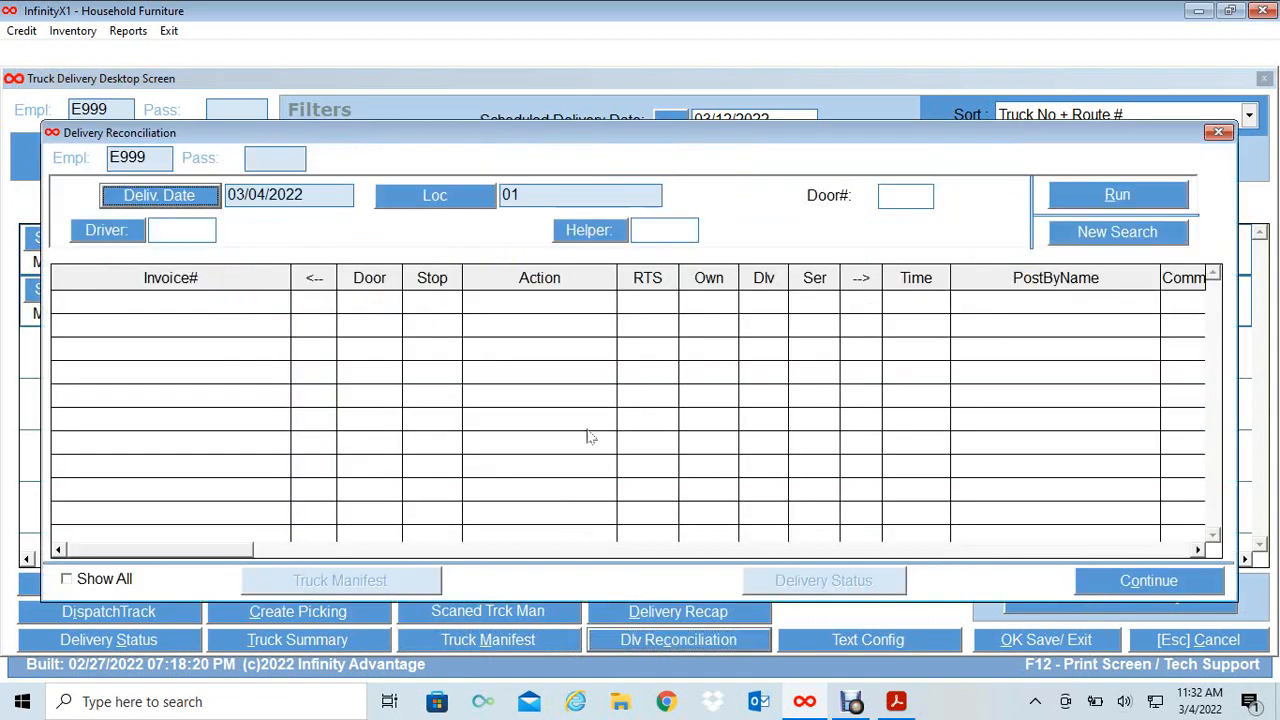
{"action": "left_click", "coordinate": [182, 206]}
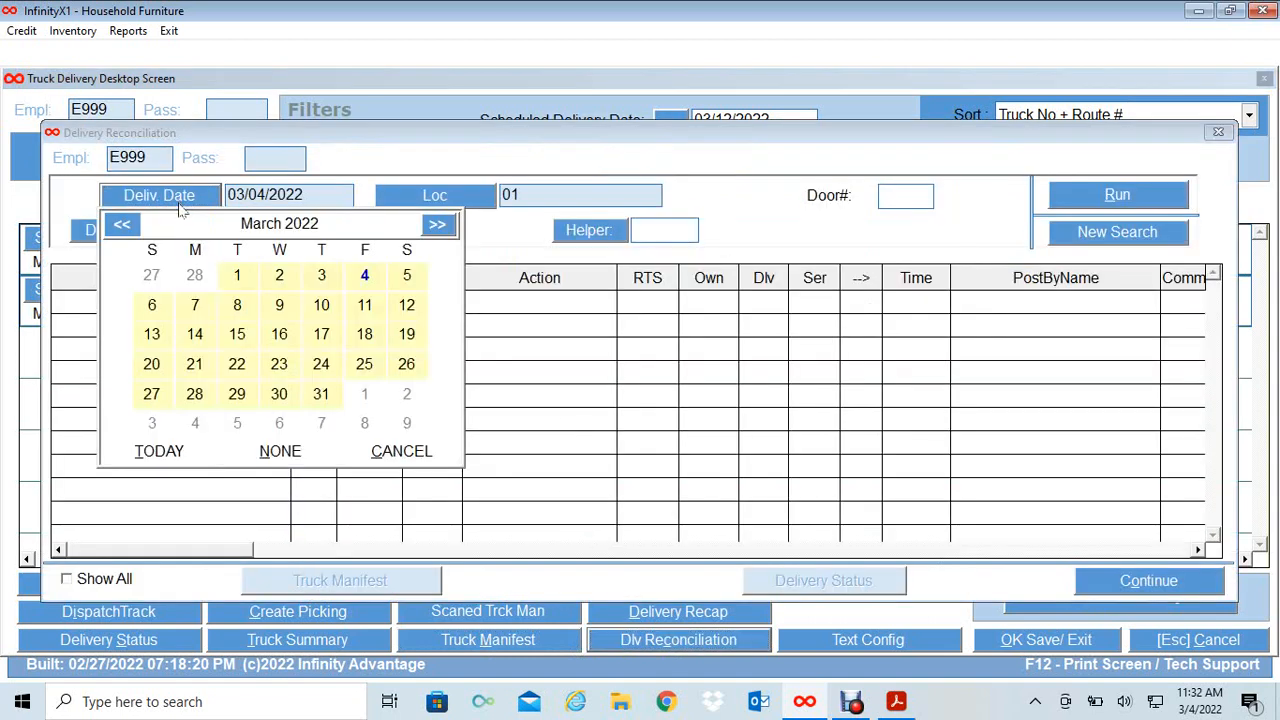
{"action": "left_click", "coordinate": [407, 306]}
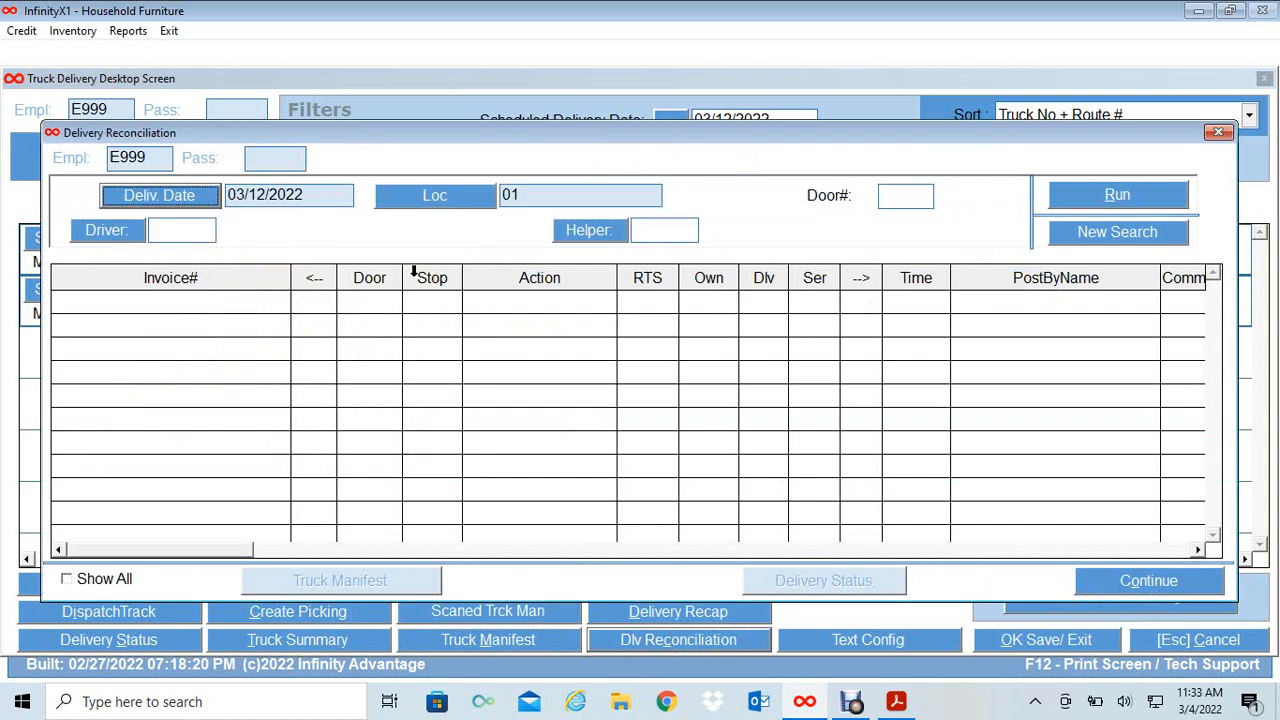
{"action": "left_click", "coordinate": [428, 204]}
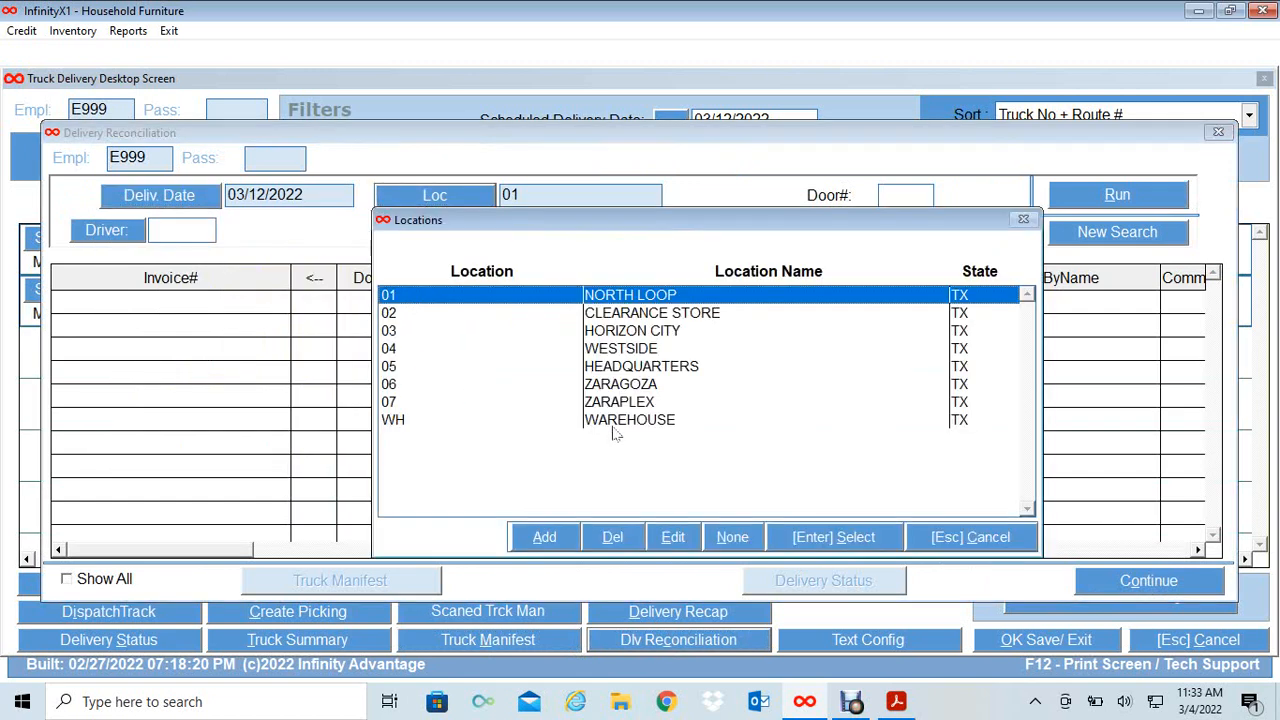
{"action": "left_click", "coordinate": [600, 424]}
{"action": "left_click", "coordinate": [822, 537]}
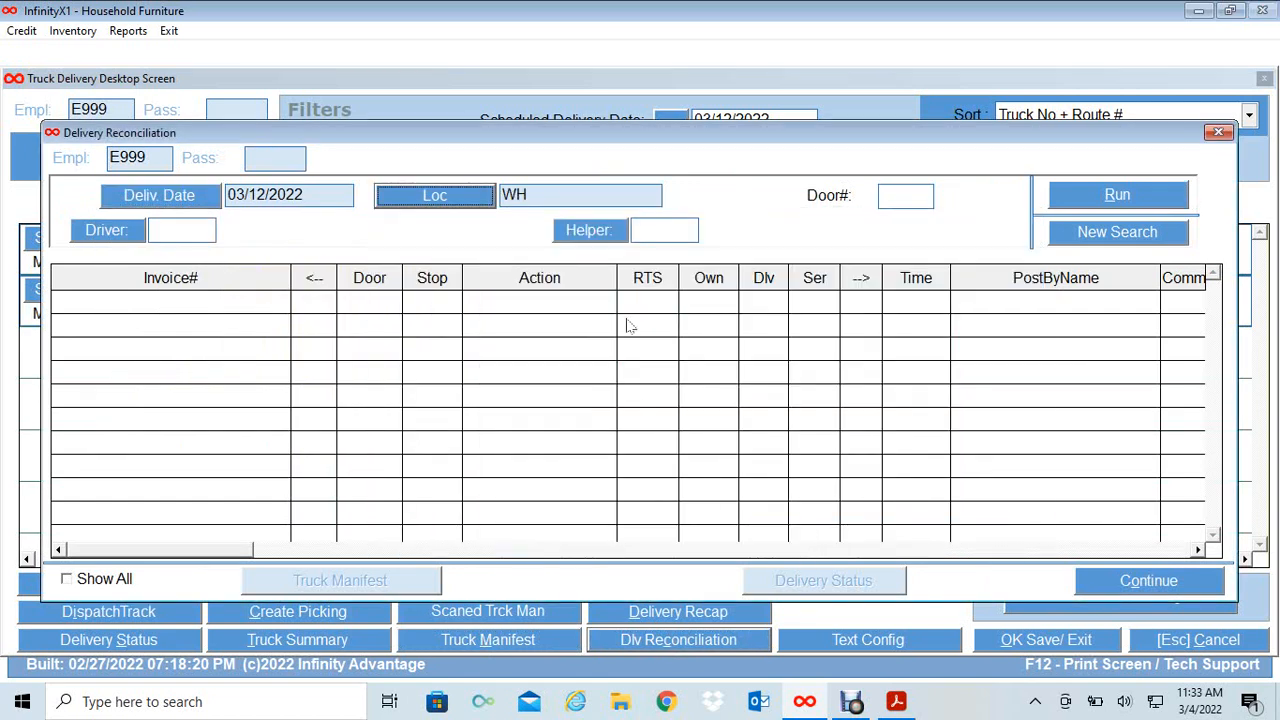
{"action": "left_click", "coordinate": [1147, 198]}
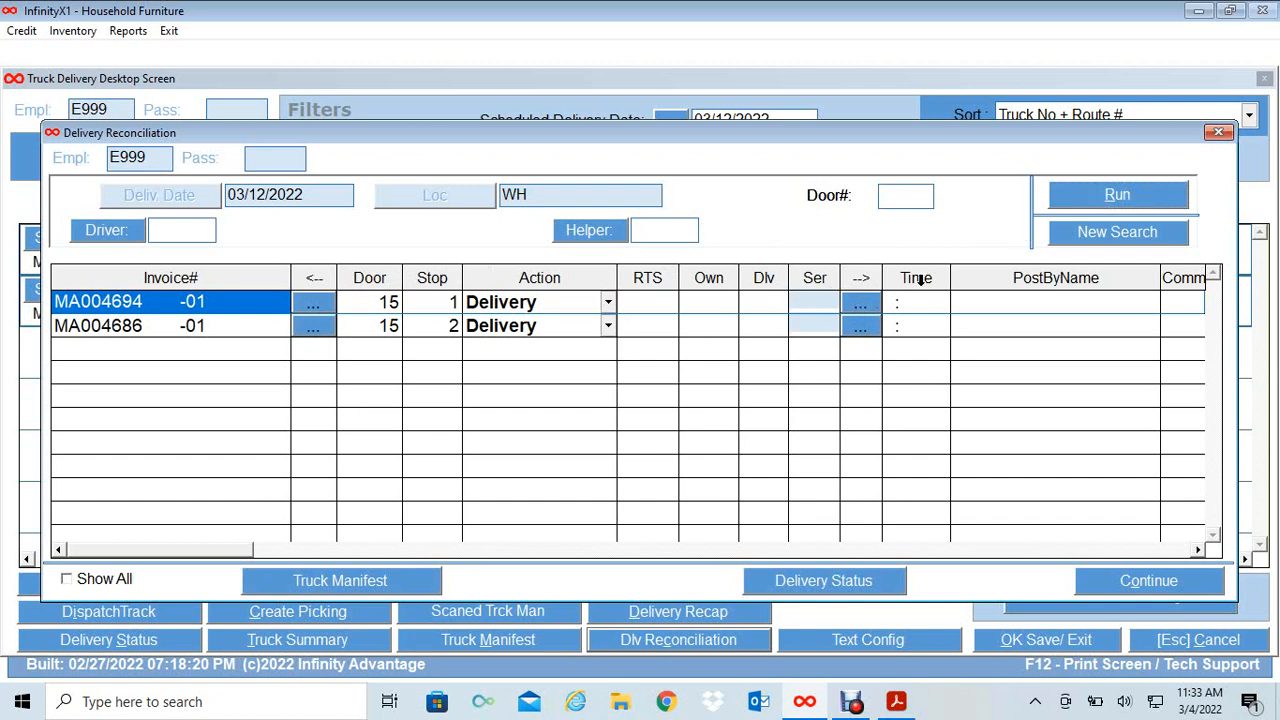
Open the reconciliation details of the stop 1 delivery and set its Dlv flag to Y
{"action": "left_click", "coordinate": [862, 303]}
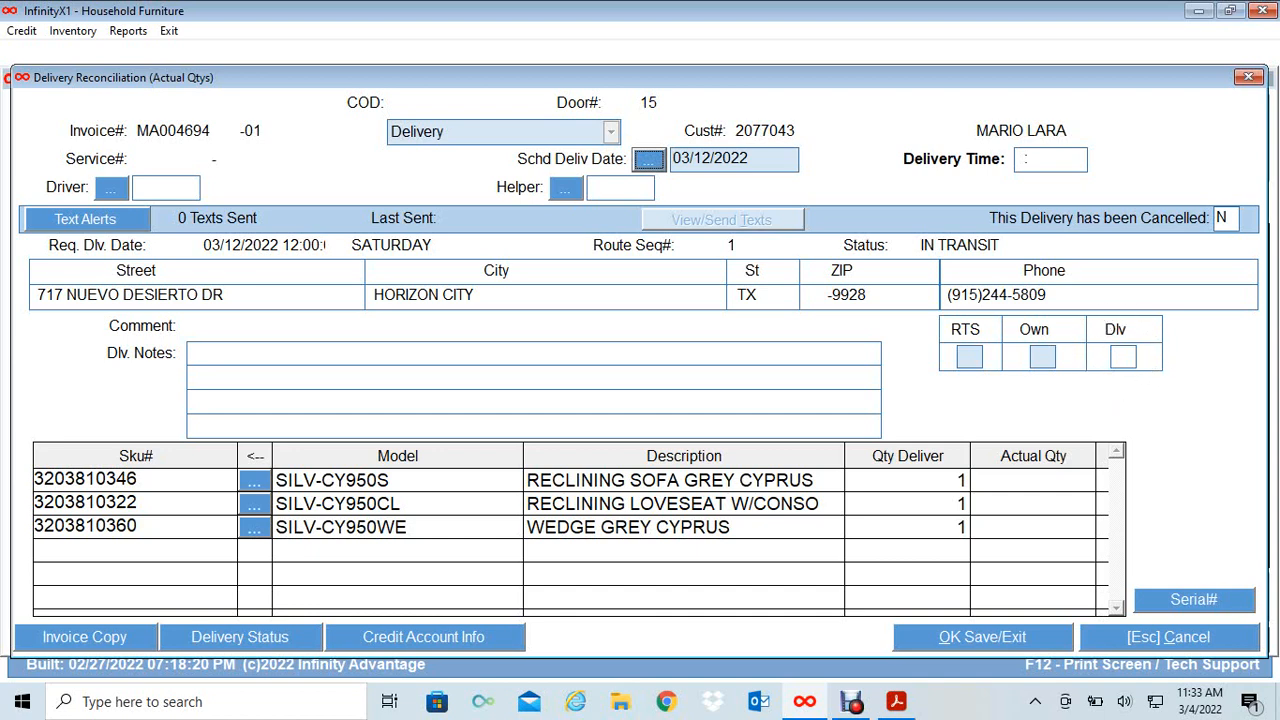
{"action": "left_click", "coordinate": [1122, 357]}
{"action": "type", "text": "Y"}
{"action": "key", "text": "Return"}
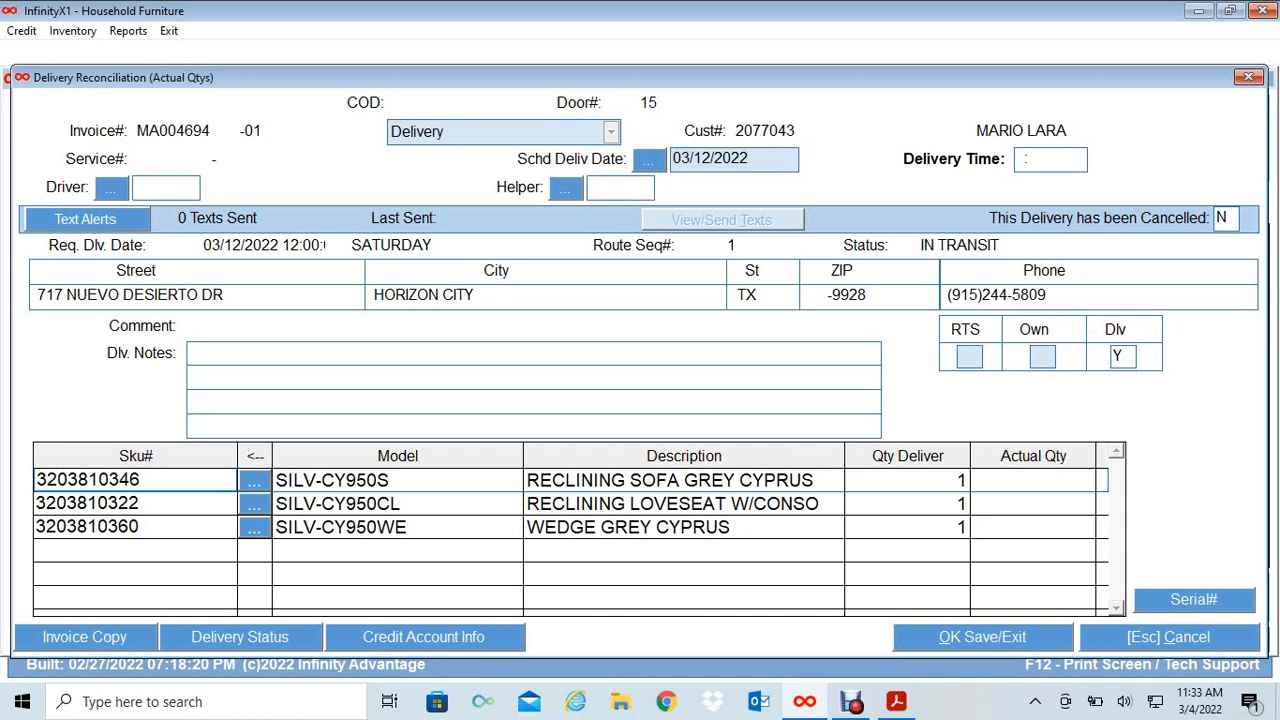
Enter an actual quantity of 1 for the reclining sofa, reclining loveseat and wedge on the stop 1 delivery
{"action": "key", "text": "Return"}
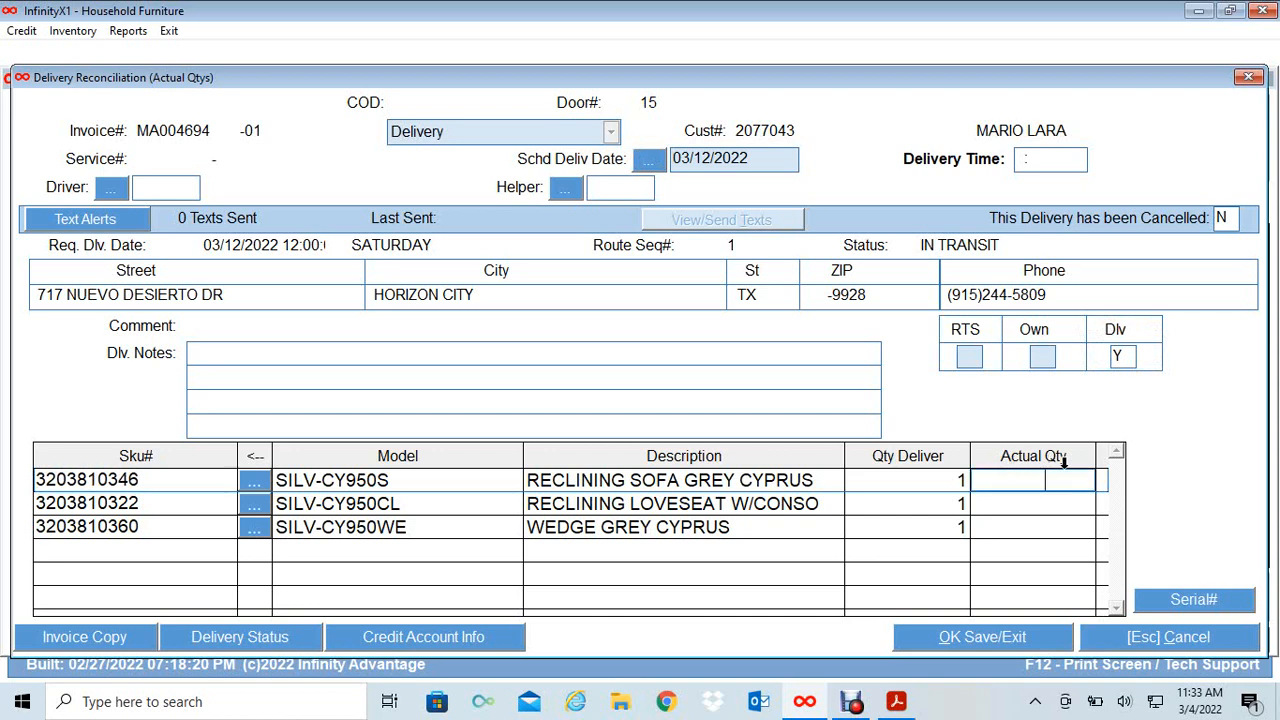
{"action": "type", "text": "1"}
{"action": "double_click", "coordinate": [1035, 480]}
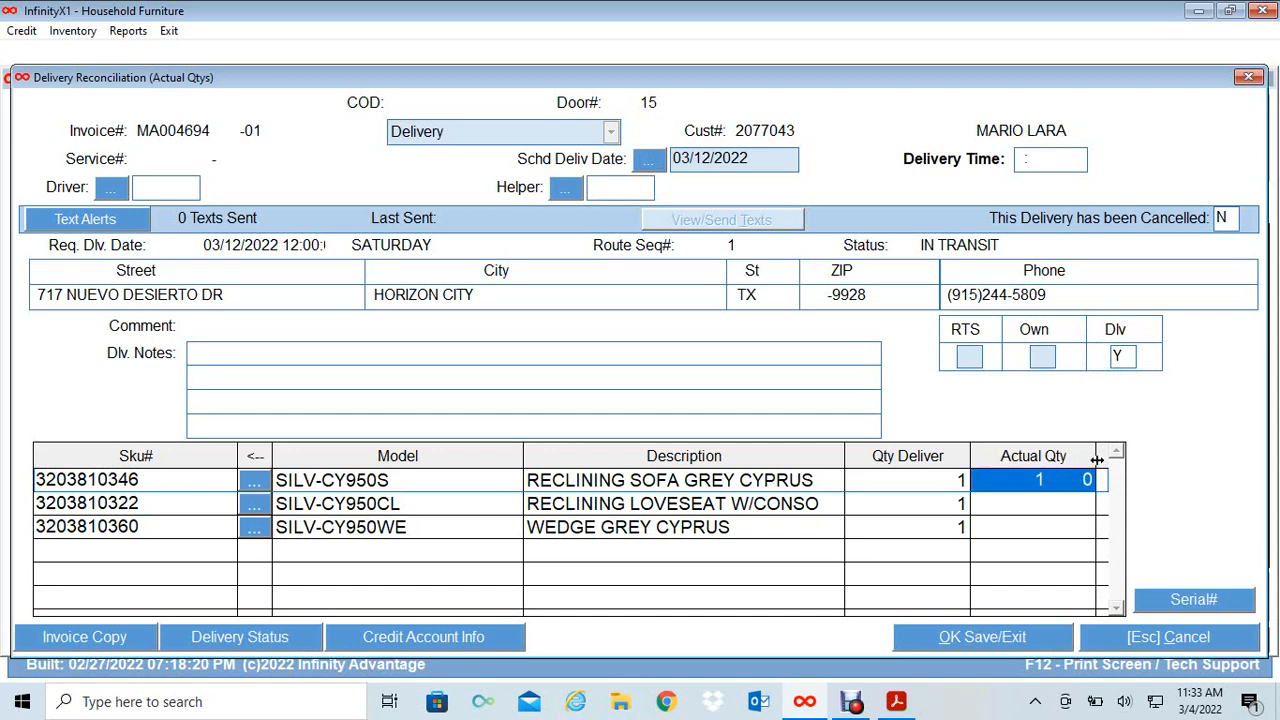
{"action": "key", "text": "Delete"}
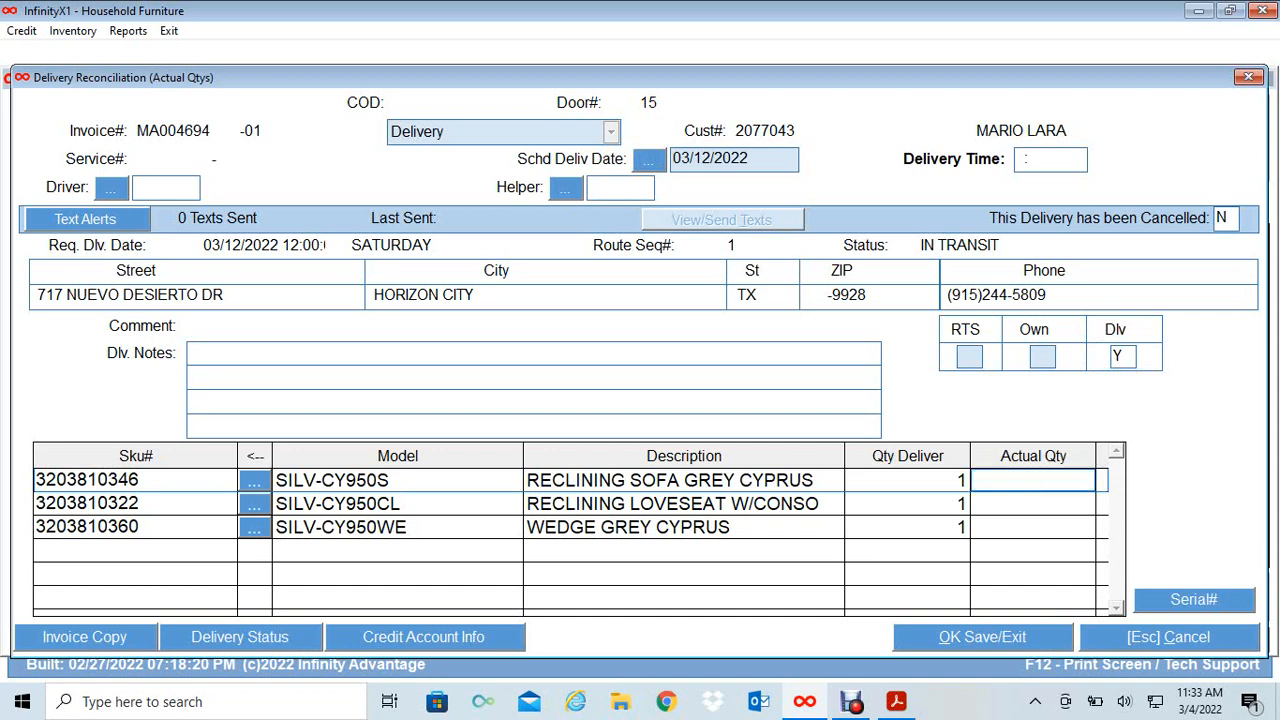
{"action": "type", "text": "1"}
{"action": "key", "text": "Return"}
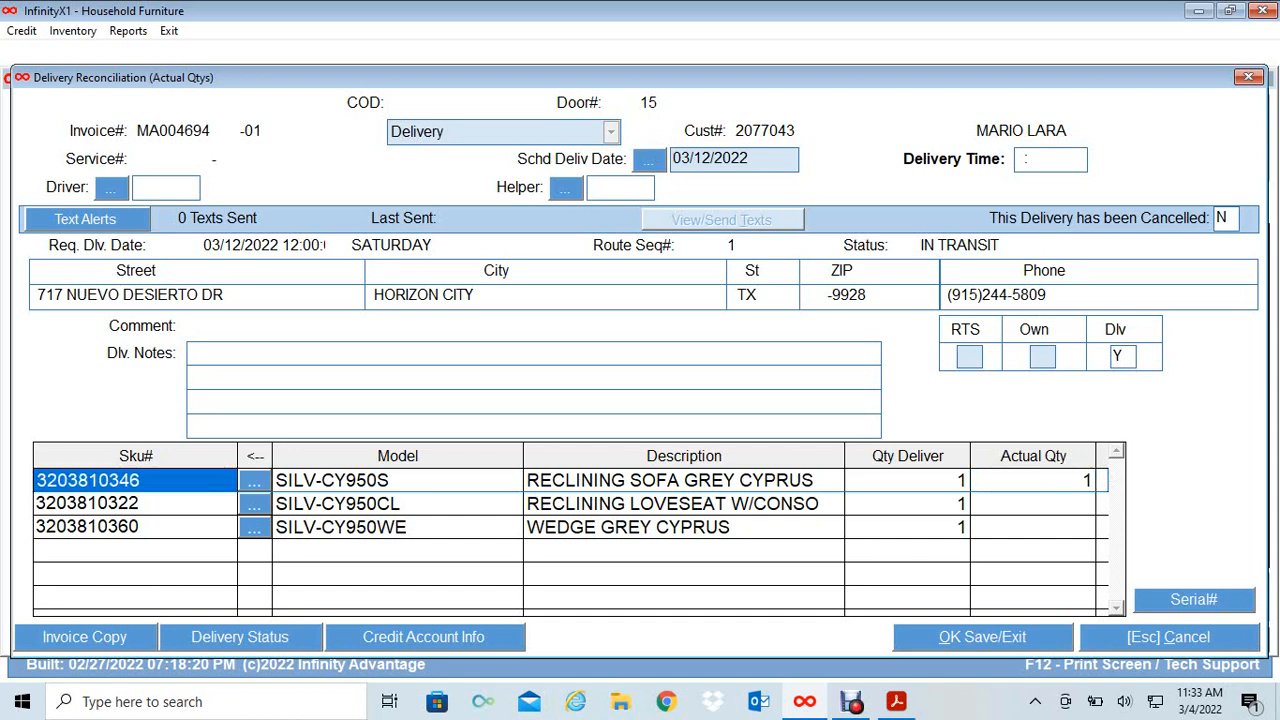
{"action": "left_click", "coordinate": [1078, 504]}
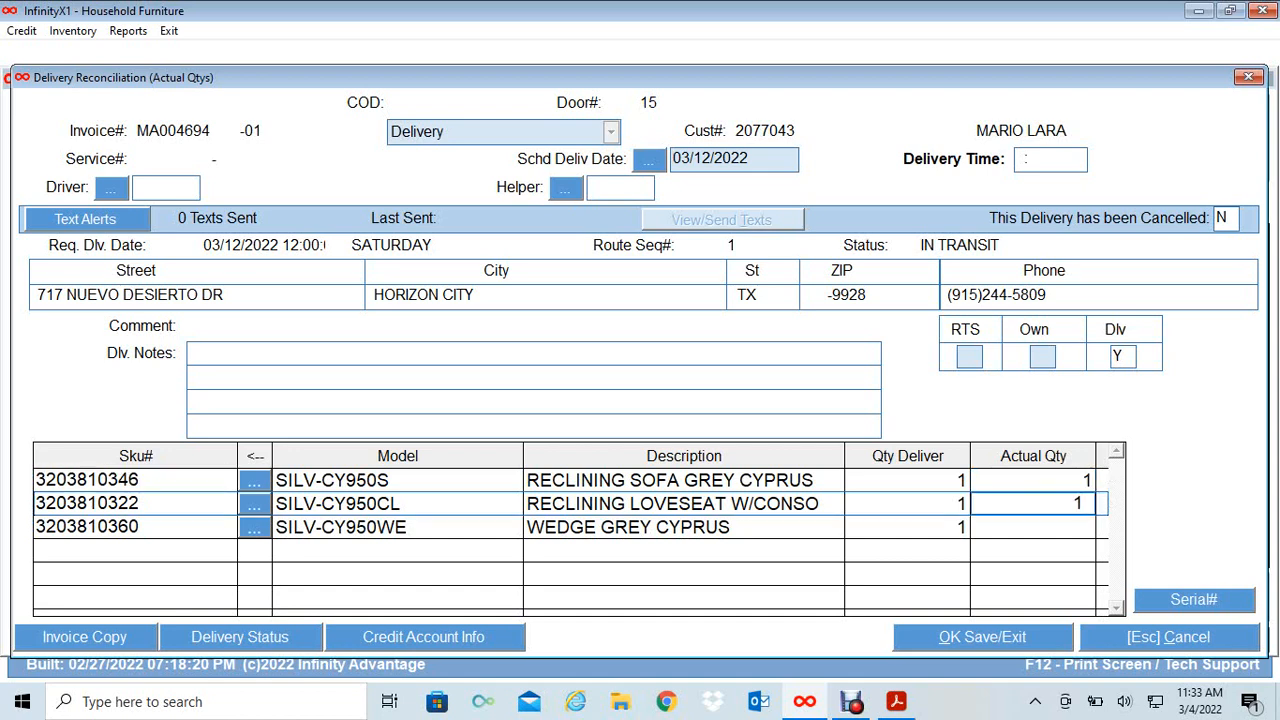
{"action": "left_click", "coordinate": [1001, 640]}
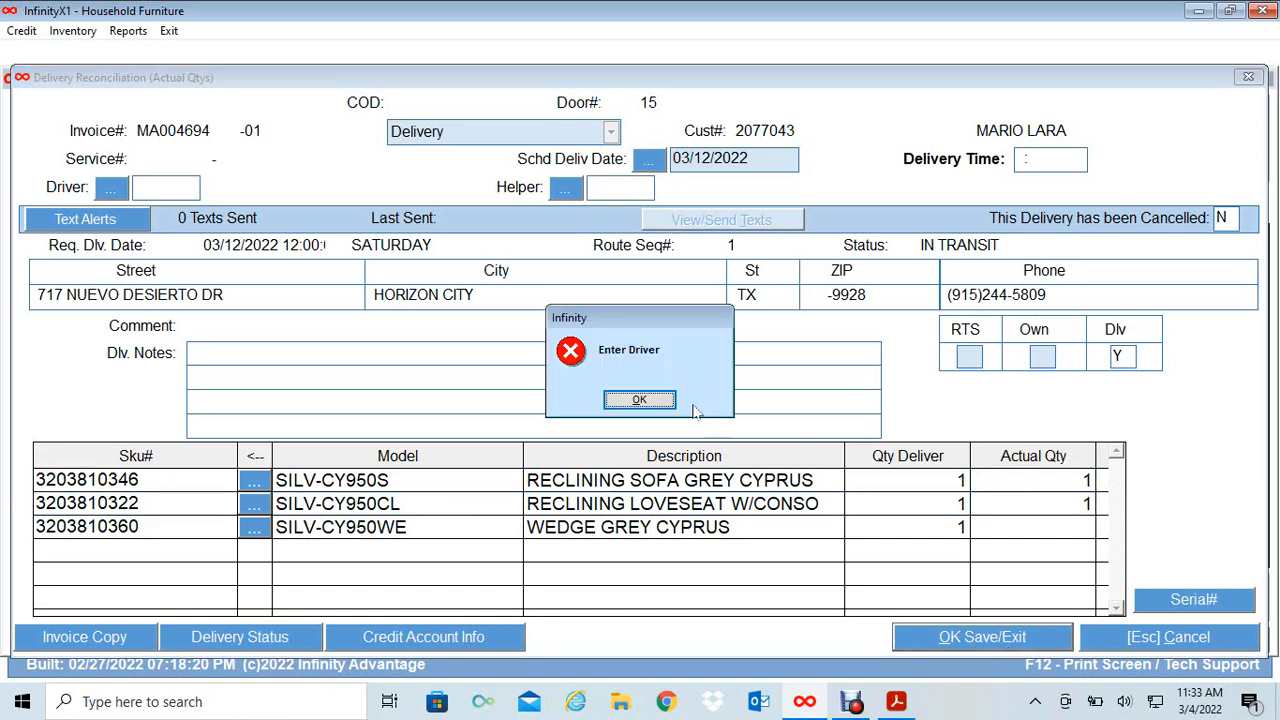
{"action": "left_click", "coordinate": [637, 400]}
{"action": "left_click", "coordinate": [1074, 527]}
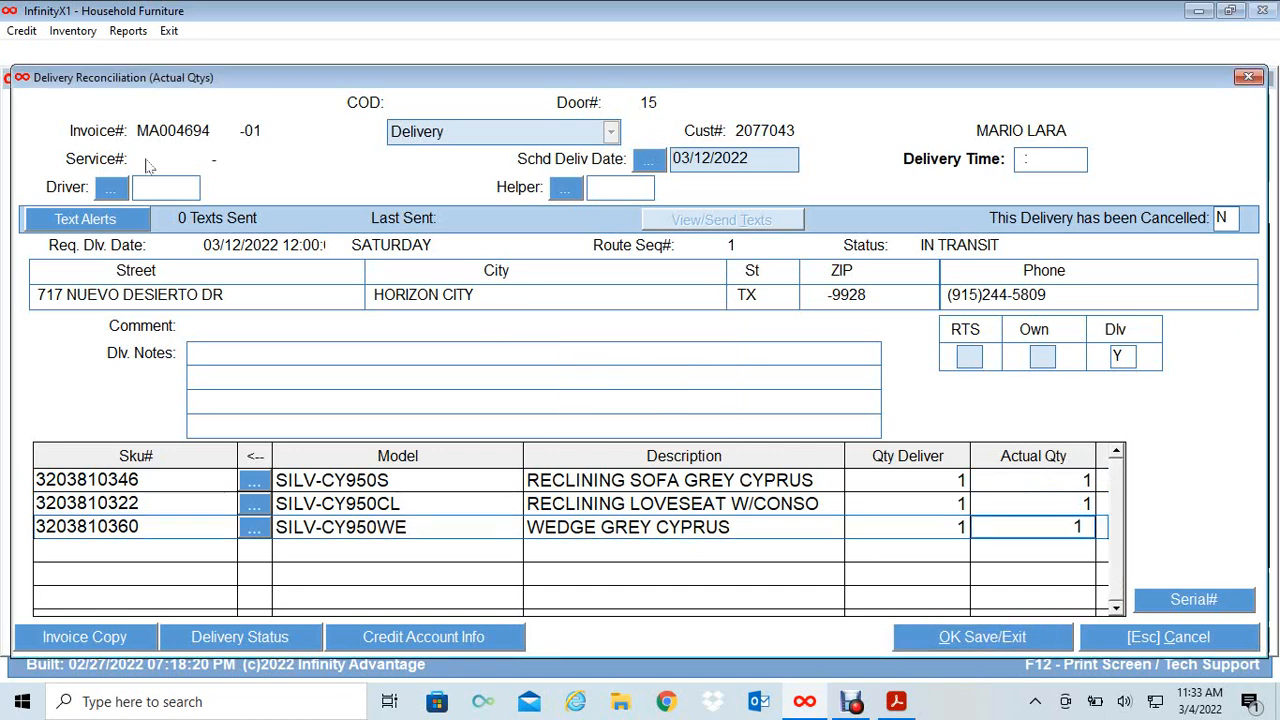
Assign driver S111 to the stop 1 delivery without a helper and save its reconciliation
{"action": "left_click", "coordinate": [166, 188]}
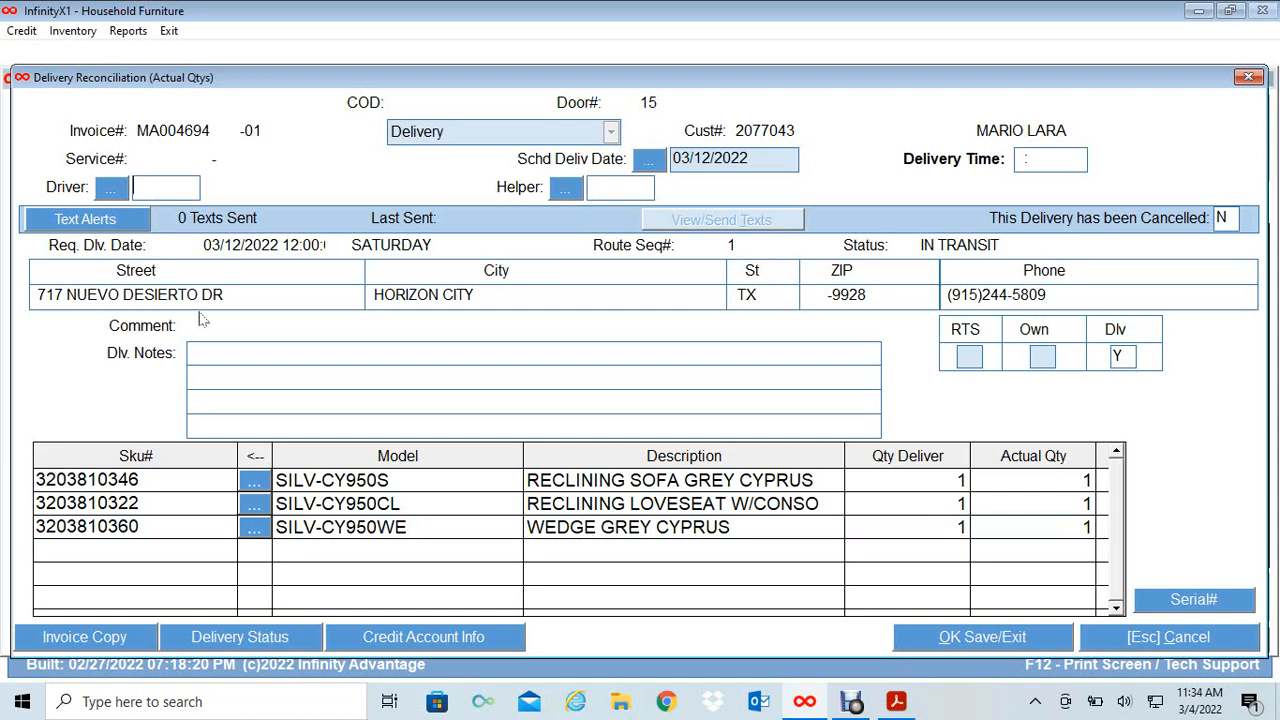
{"action": "type", "text": "S111"}
{"action": "key", "text": "Tab"}
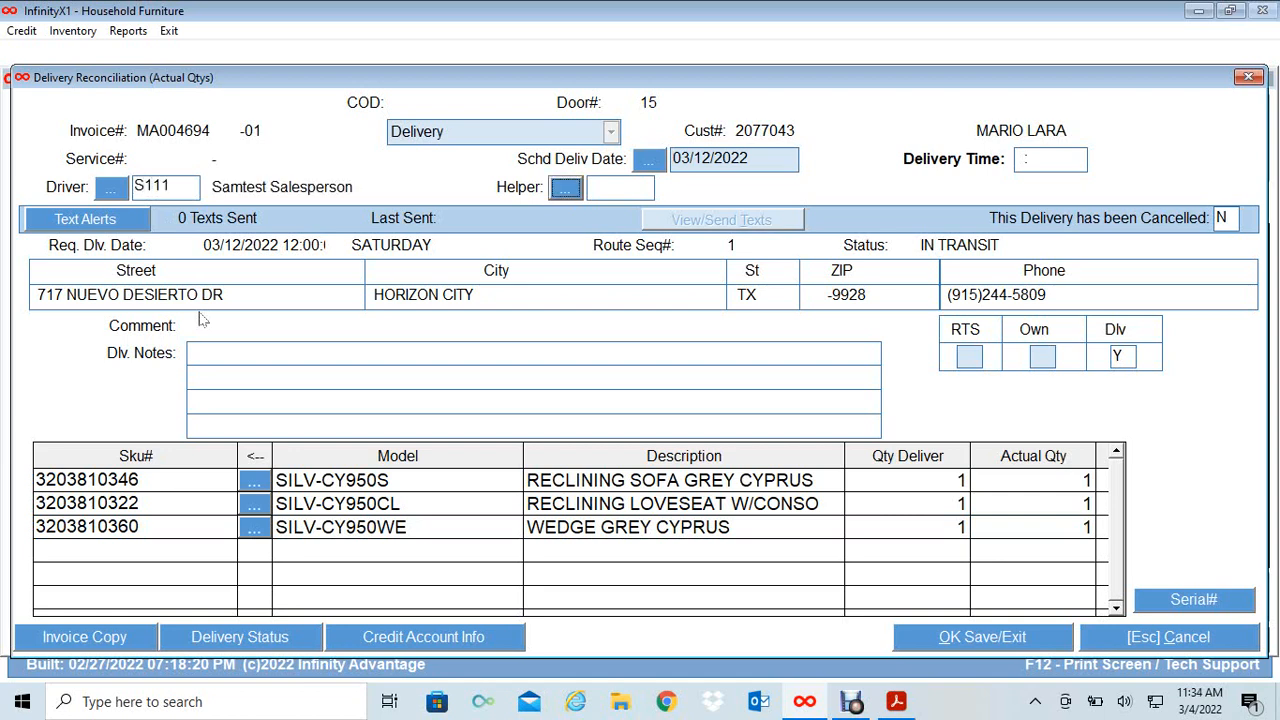
{"action": "left_click", "coordinate": [566, 190]}
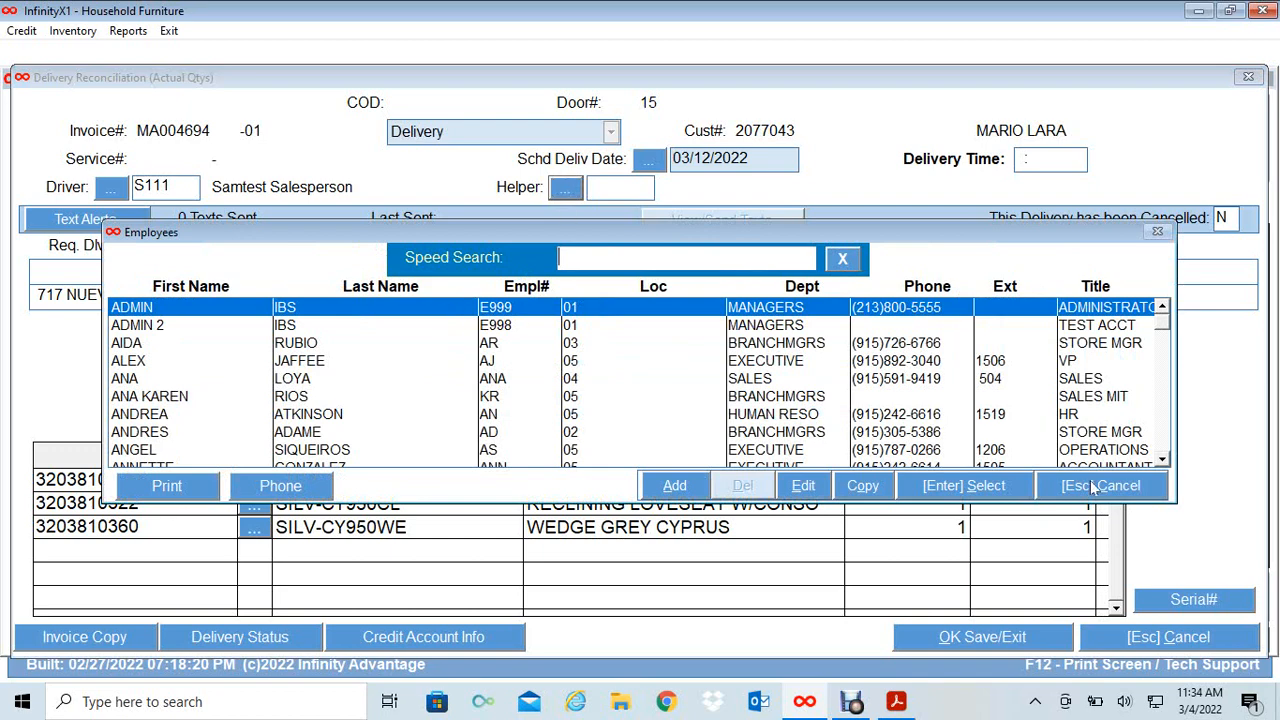
{"action": "left_click", "coordinate": [1097, 487]}
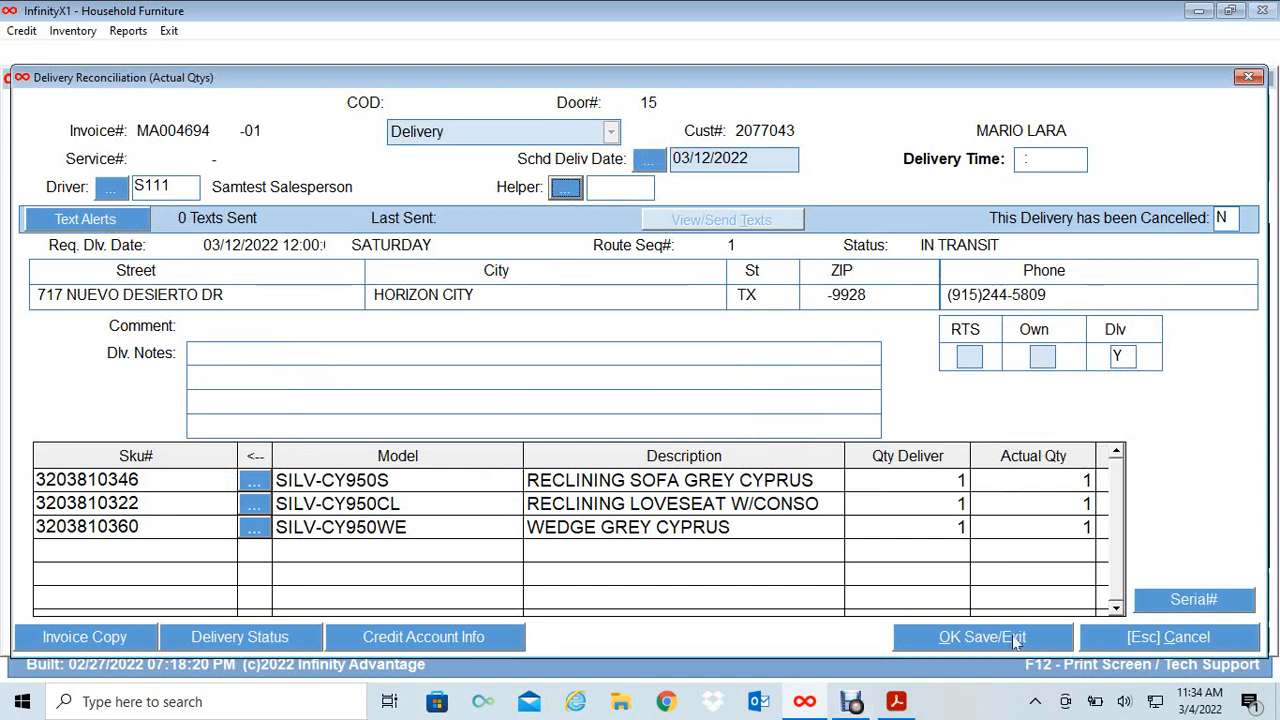
{"action": "left_click", "coordinate": [965, 640]}
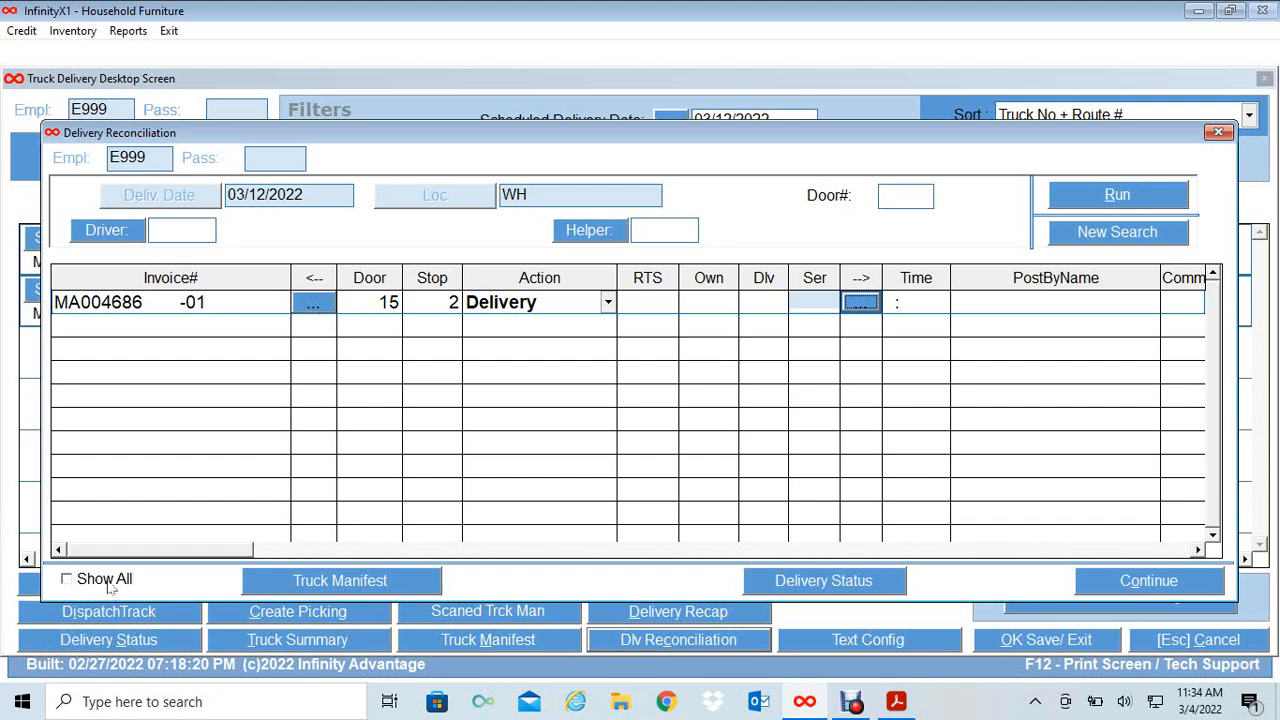
Rerun the reconciliation list with Show All enabled and check the Dlv flag of the stop 1 delivery
{"action": "left_click", "coordinate": [68, 581]}
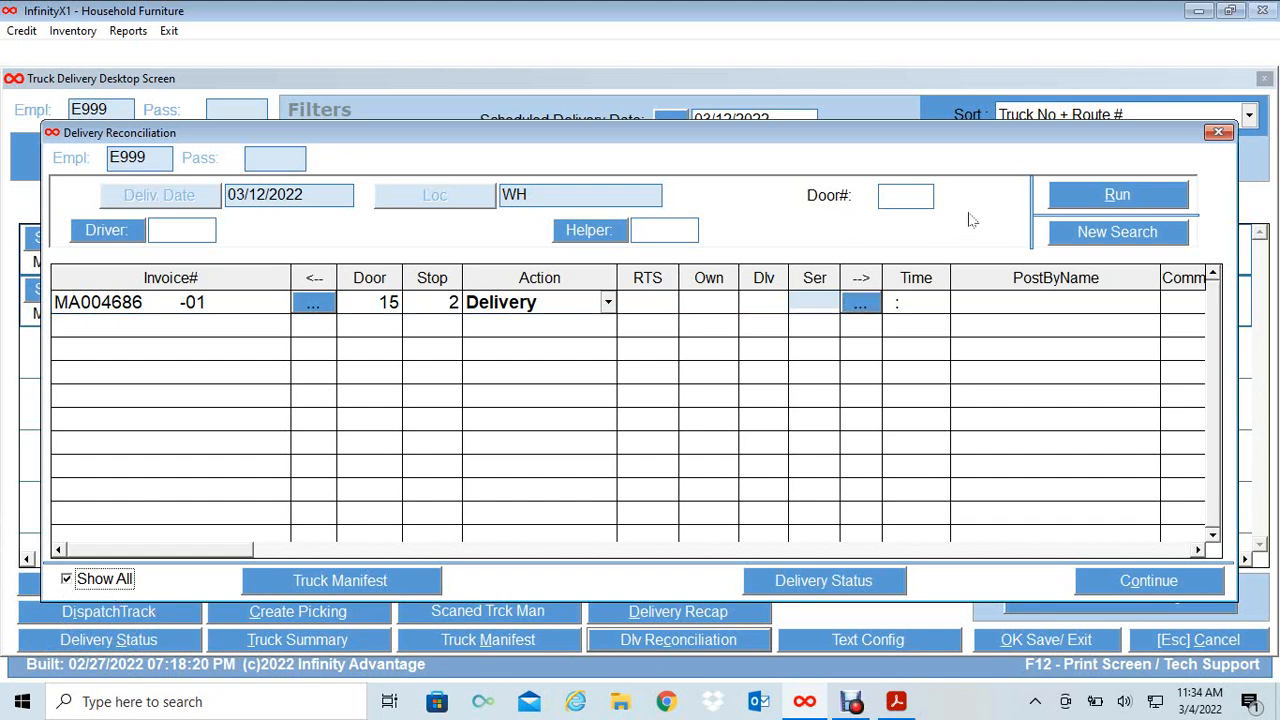
{"action": "left_click", "coordinate": [1070, 206]}
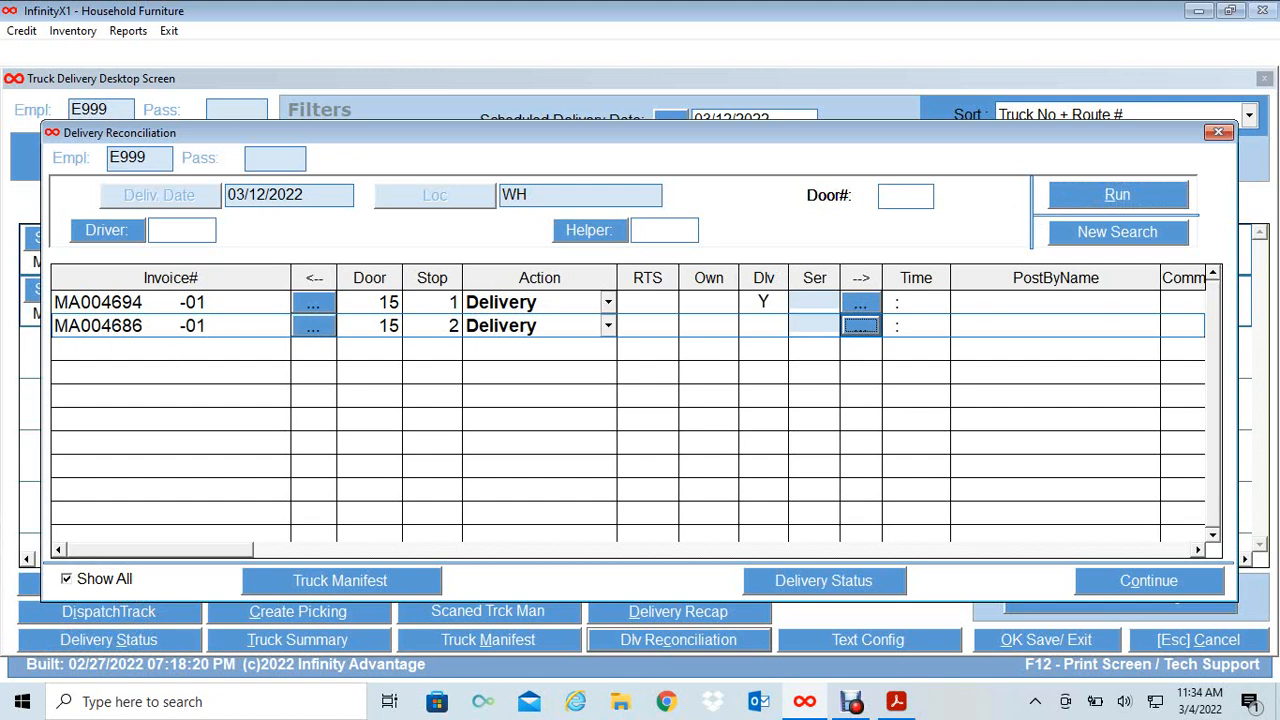
{"action": "left_click", "coordinate": [761, 302]}
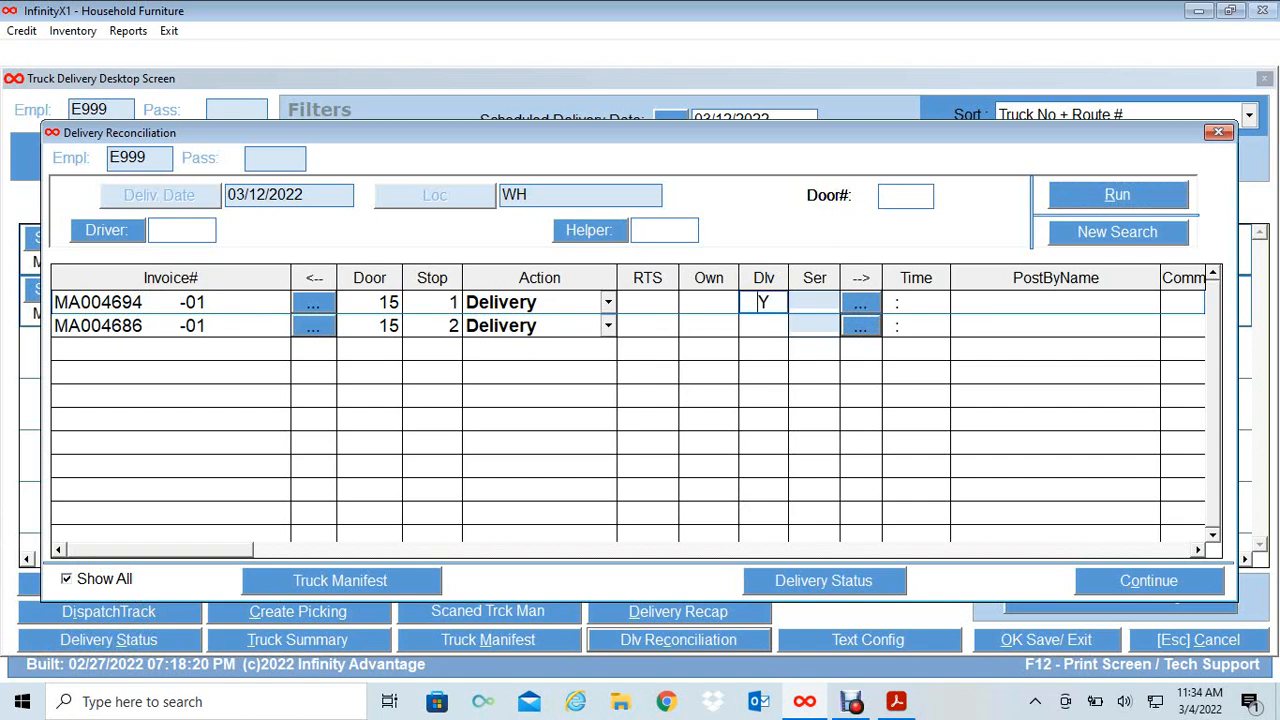
Open the stop 2 delivery, set its Dlv flag to Y and enter an actual quantity of 1 for all three items
{"action": "left_click", "coordinate": [862, 330]}
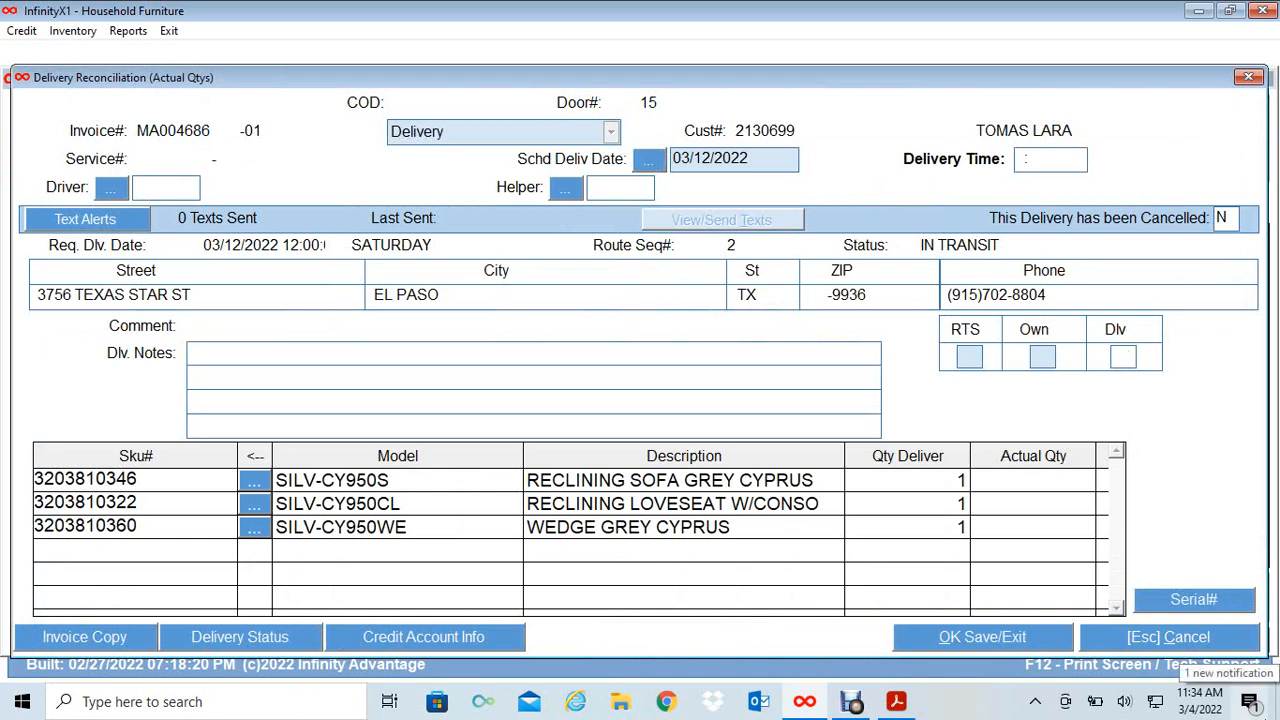
{"action": "type", "text": "Y"}
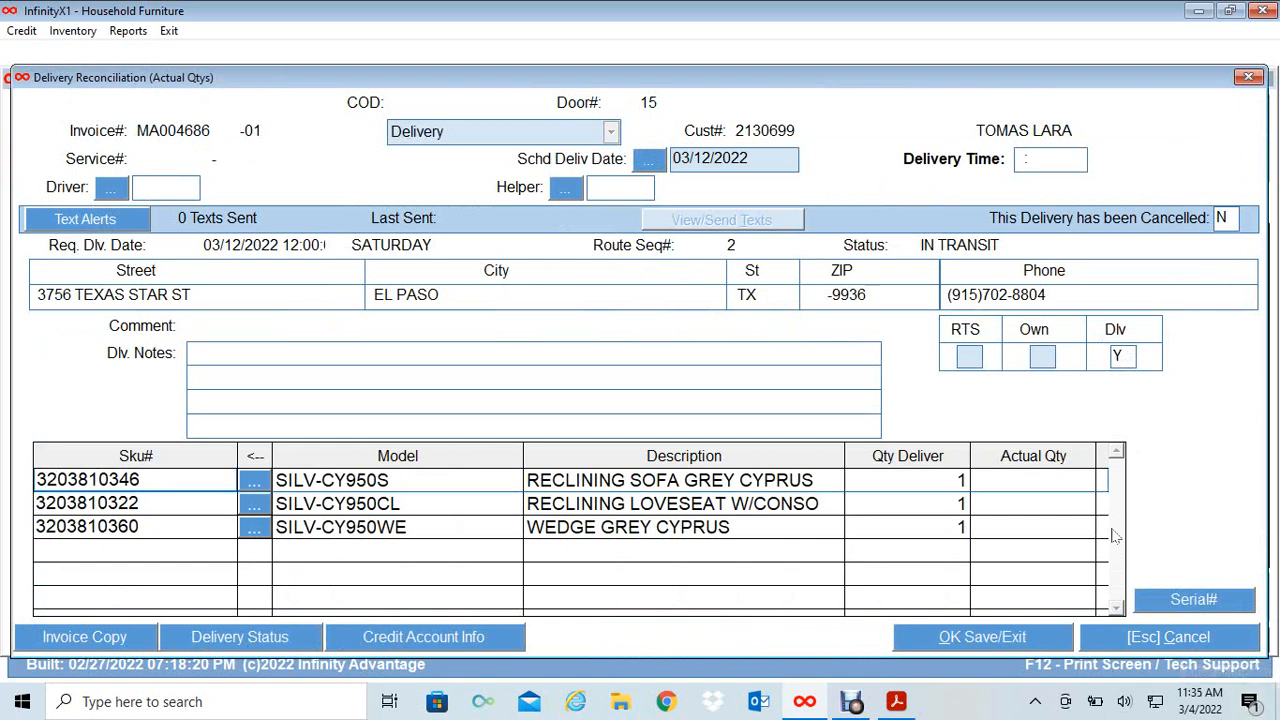
{"action": "left_click", "coordinate": [1033, 480]}
{"action": "type", "text": "1"}
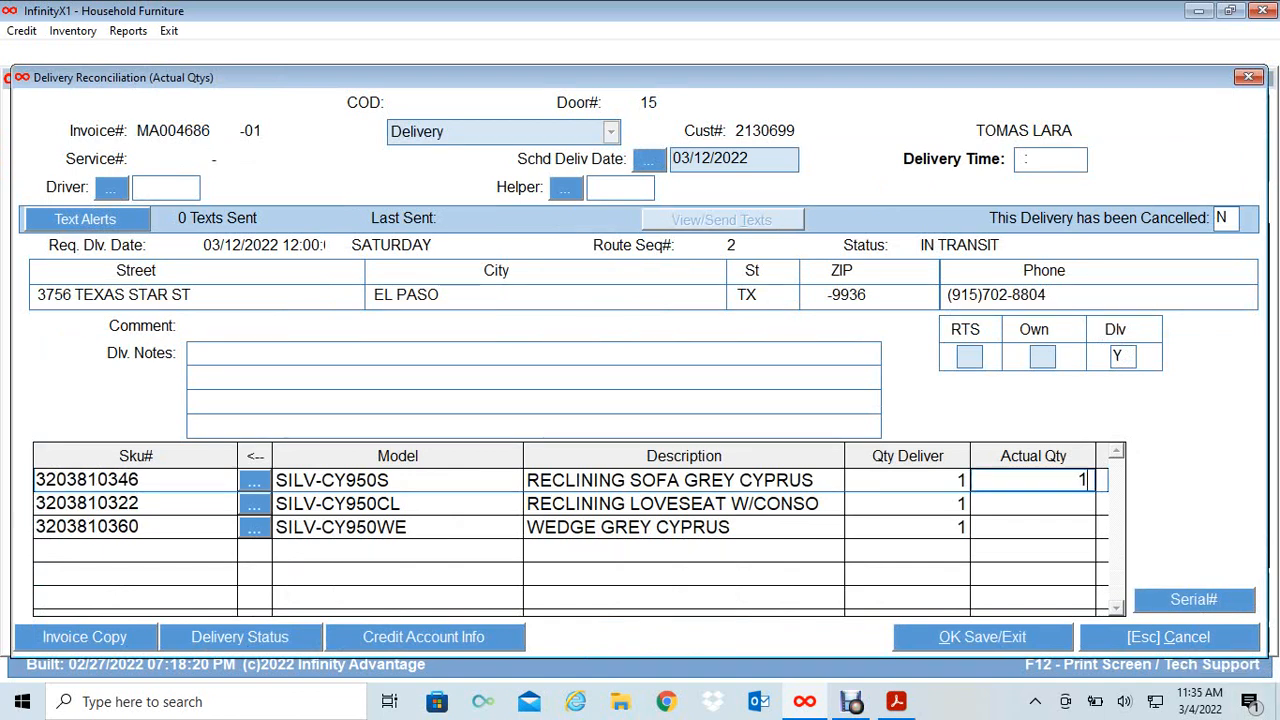
{"action": "key", "text": "Return"}
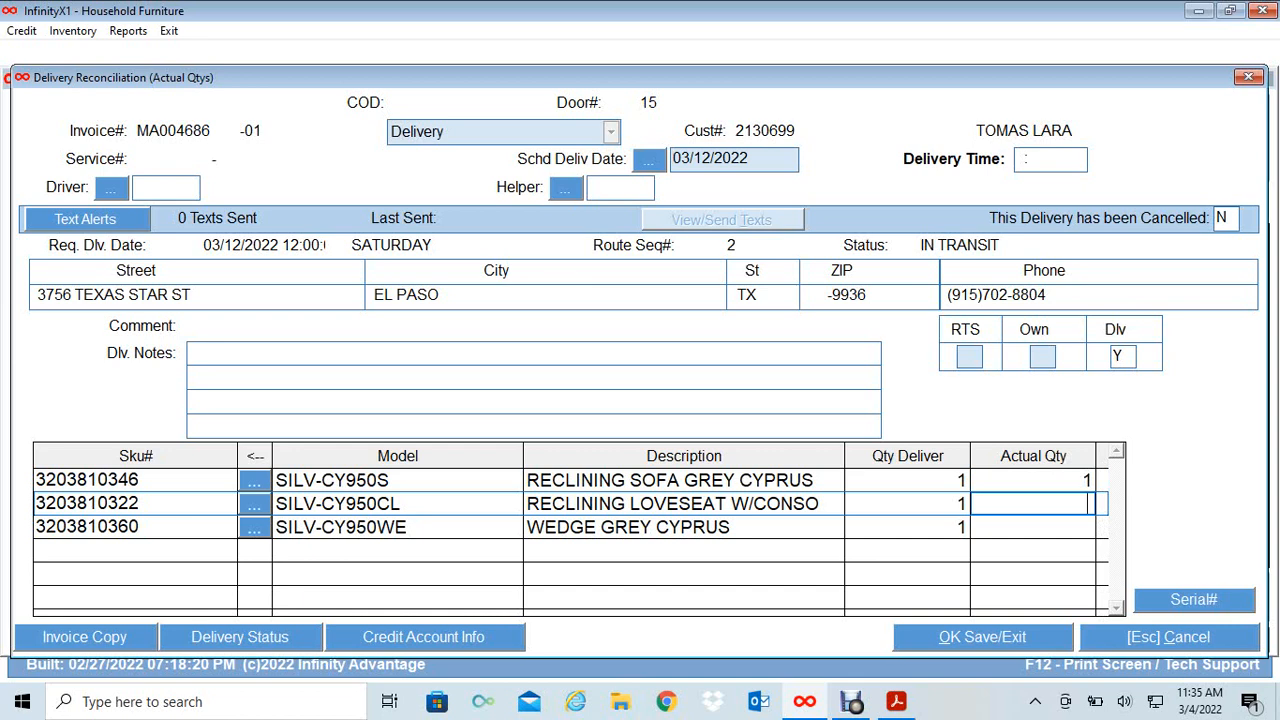
{"action": "type", "text": "1"}
{"action": "key", "text": "Return"}
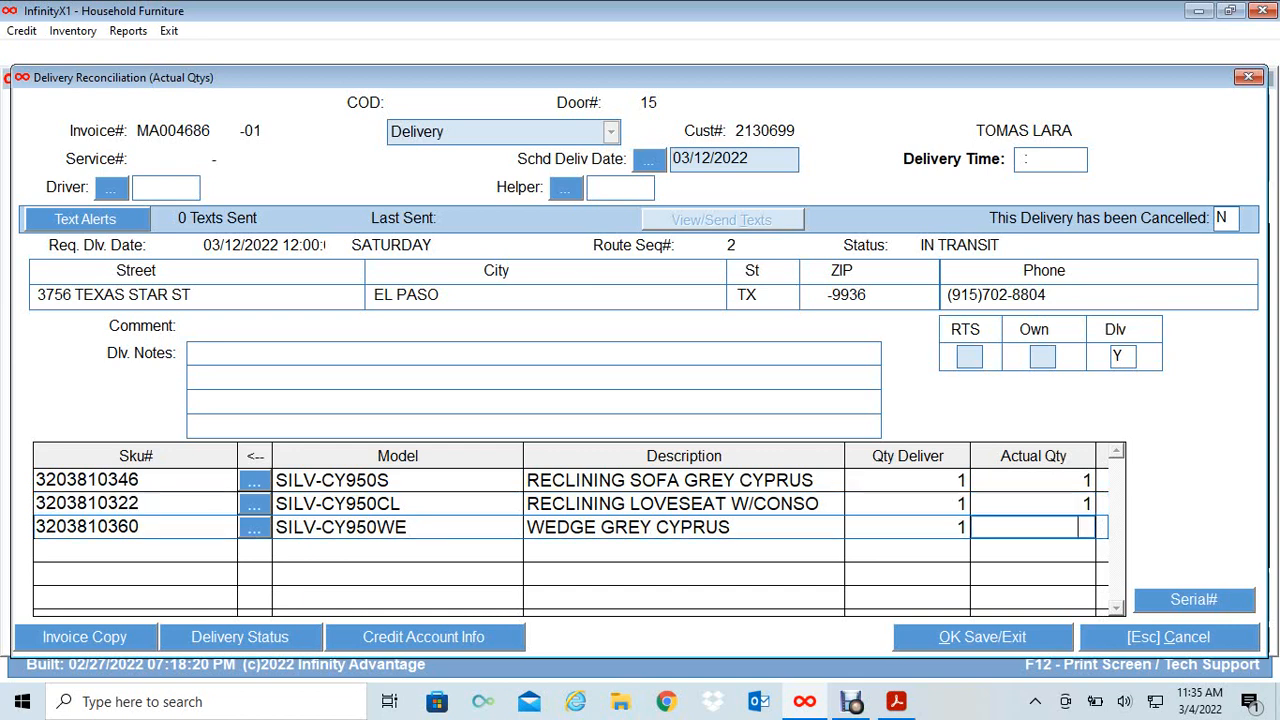
Assign driver S111 to the stop 2 delivery, save it and return to the delivery desktop
{"action": "left_click", "coordinate": [112, 189]}
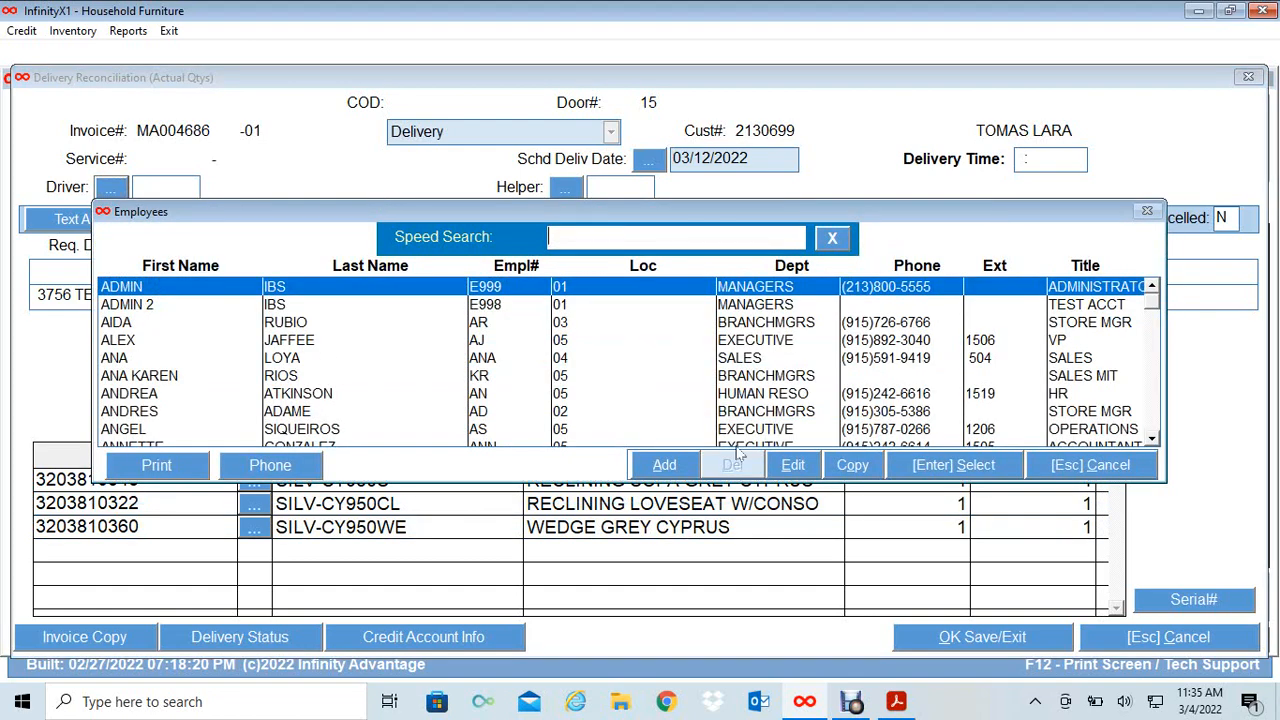
{"action": "left_click", "coordinate": [1076, 467]}
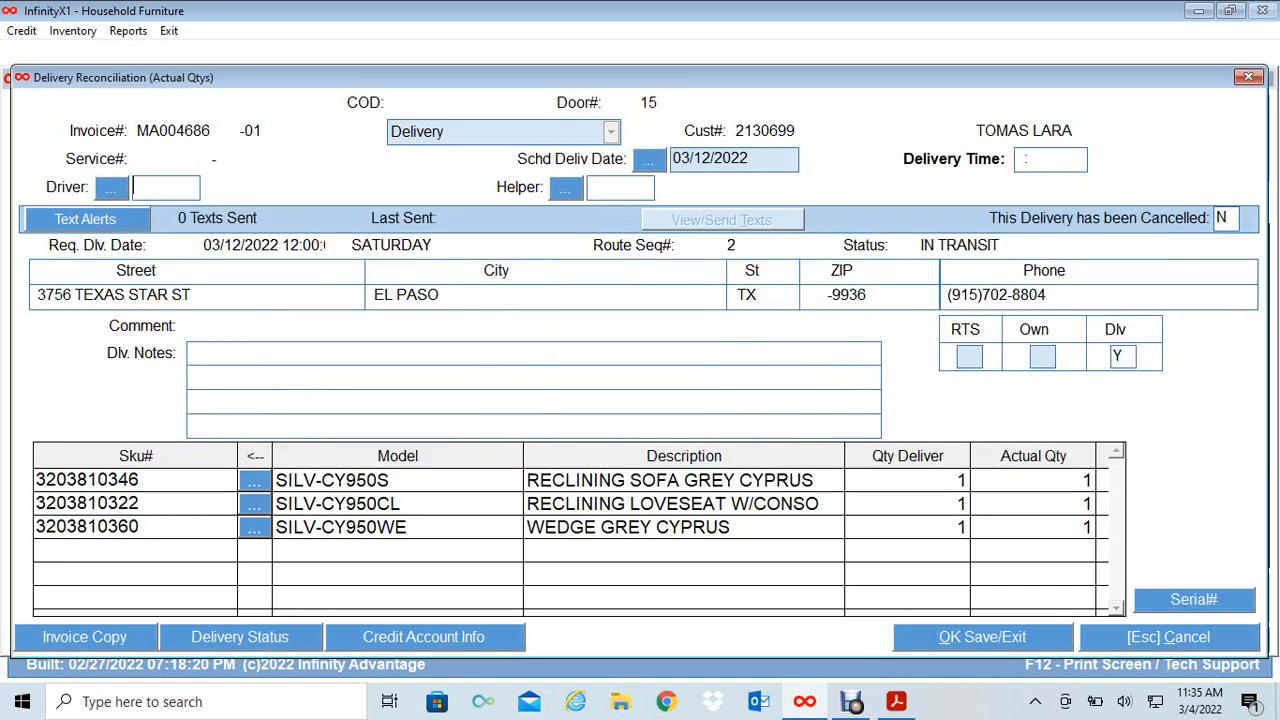
{"action": "type", "text": "S111"}
{"action": "key", "text": "Tab"}
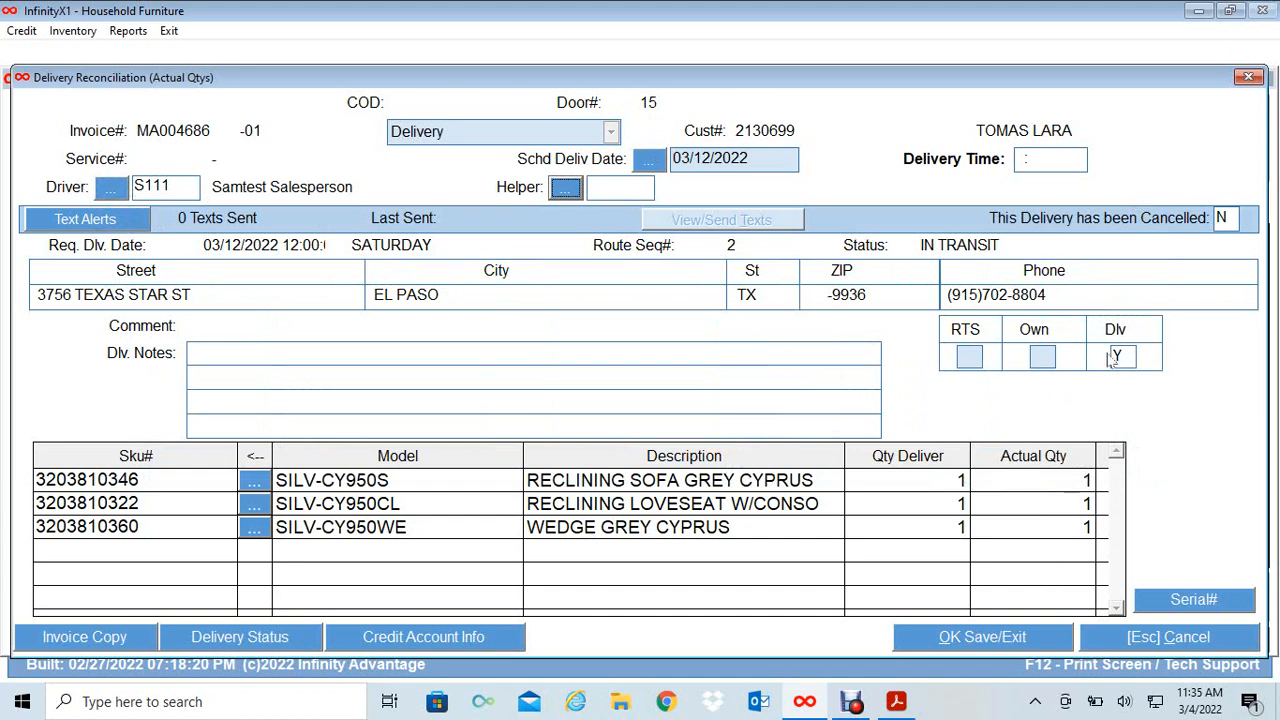
{"action": "left_click", "coordinate": [960, 640]}
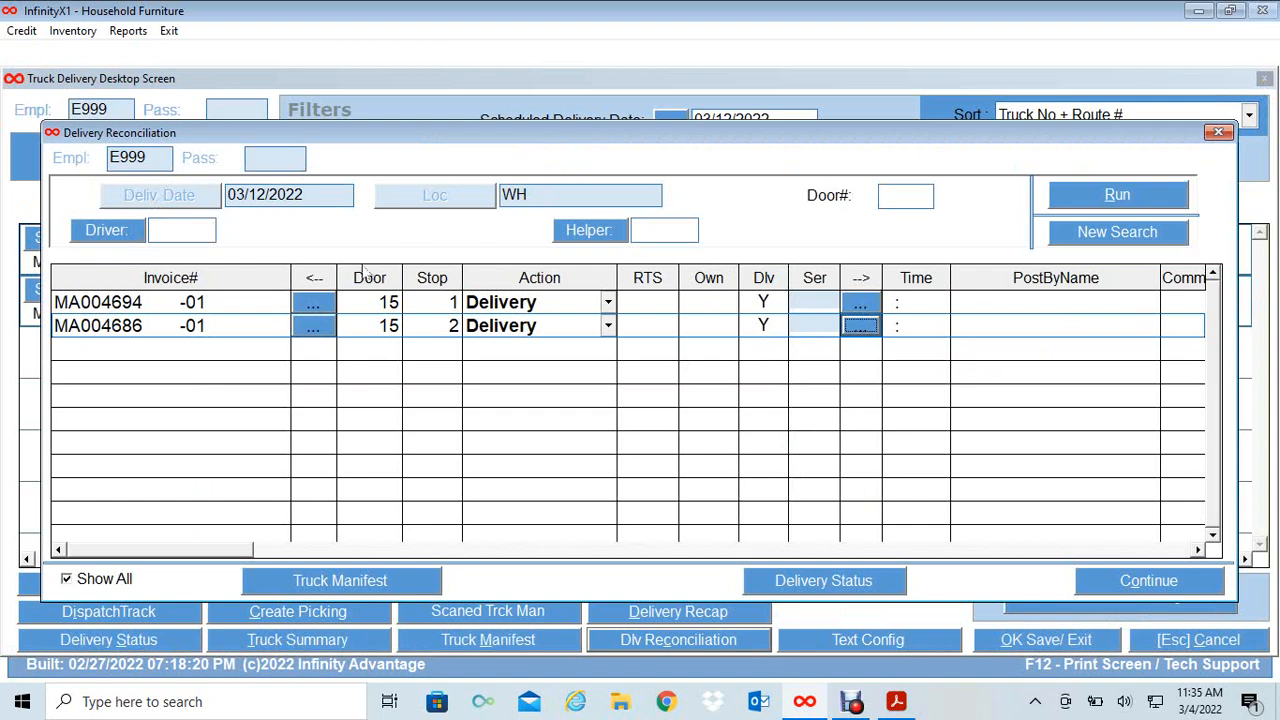
{"action": "left_click", "coordinate": [1177, 588]}
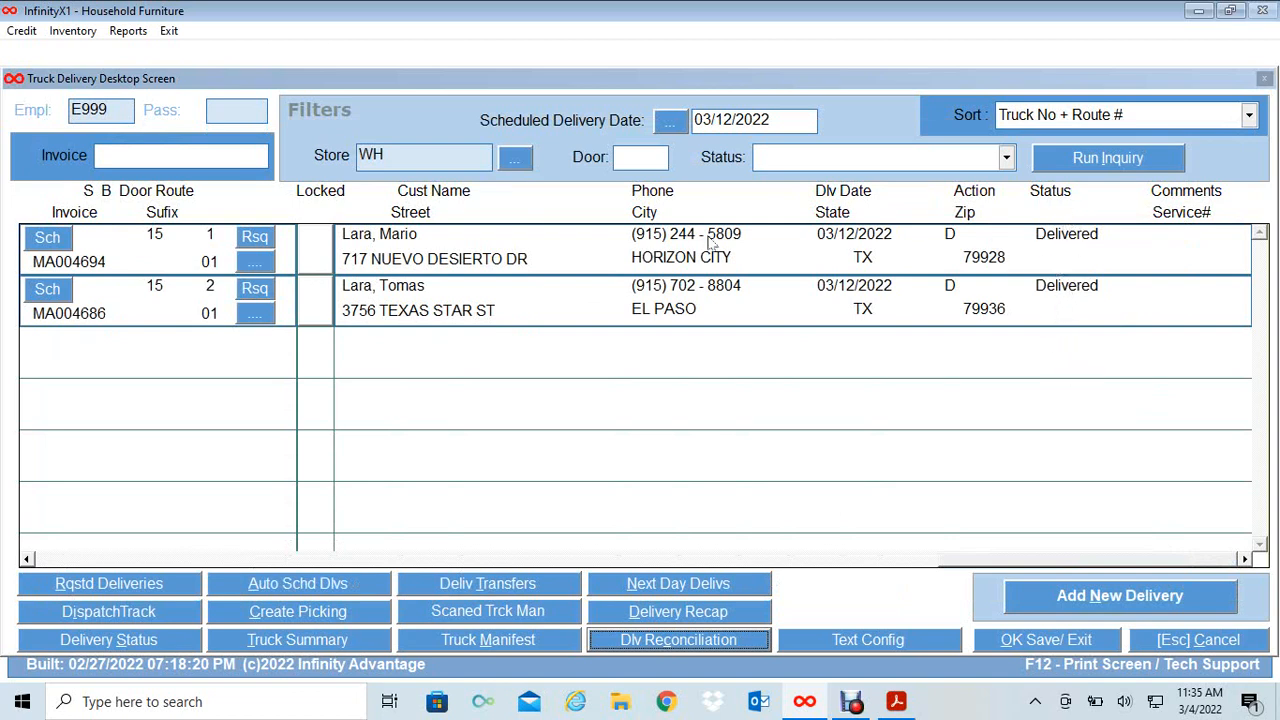
Review the TRKDLV lines and their transaction dates on the stop 1 invoice copy, and exit the Truck Delivery Desktop
{"action": "left_click", "coordinate": [256, 265]}
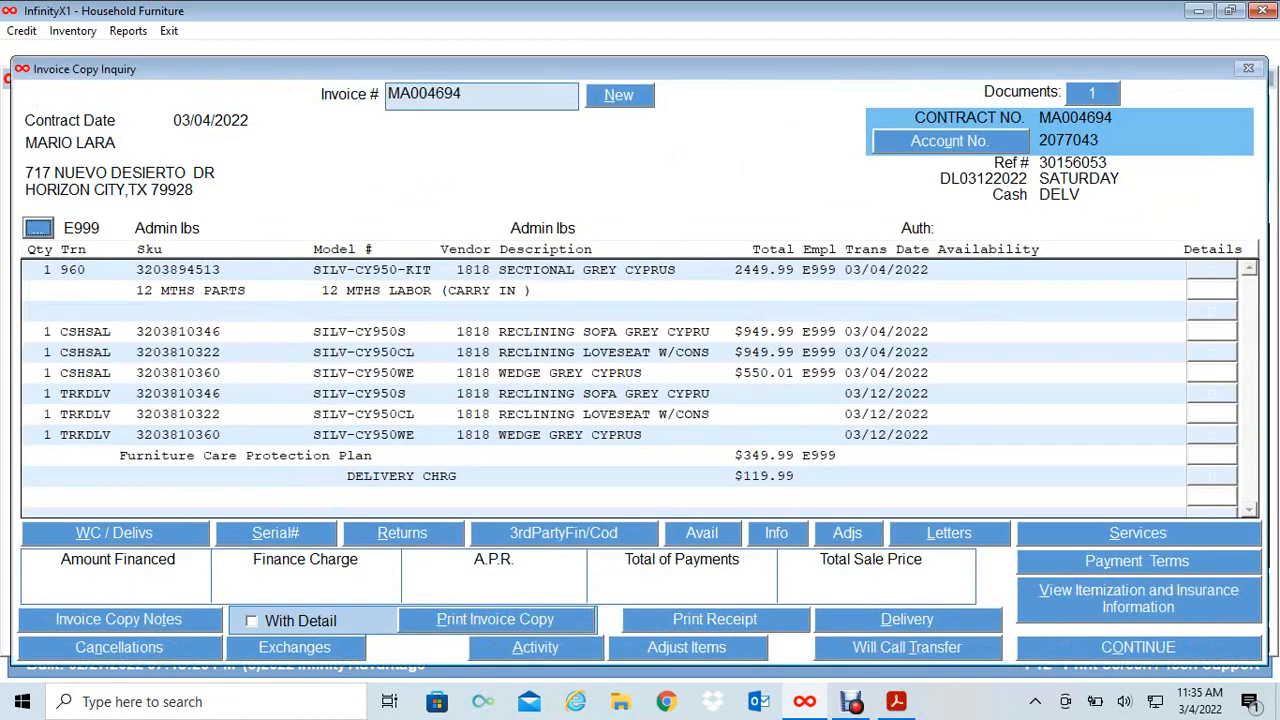
{"action": "left_click", "coordinate": [30, 394]}
{"action": "left_click", "coordinate": [30, 415]}
{"action": "left_click", "coordinate": [30, 435]}
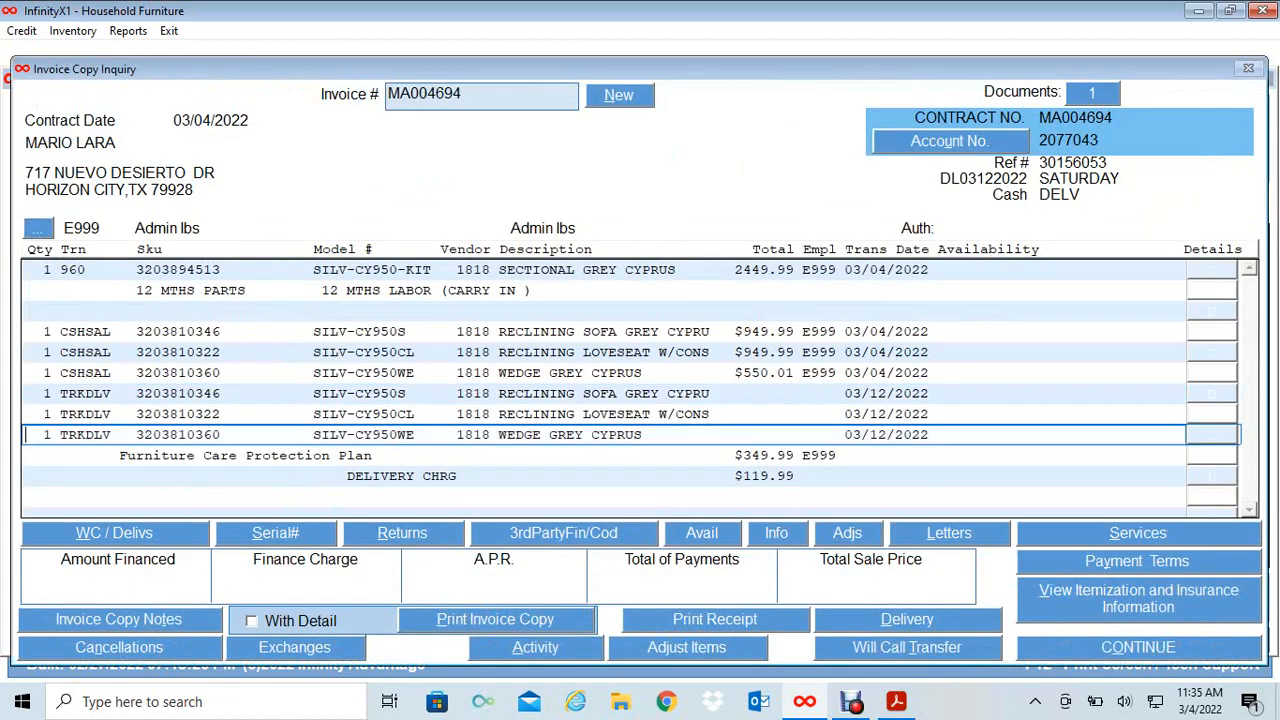
{"action": "left_click", "coordinate": [929, 394]}
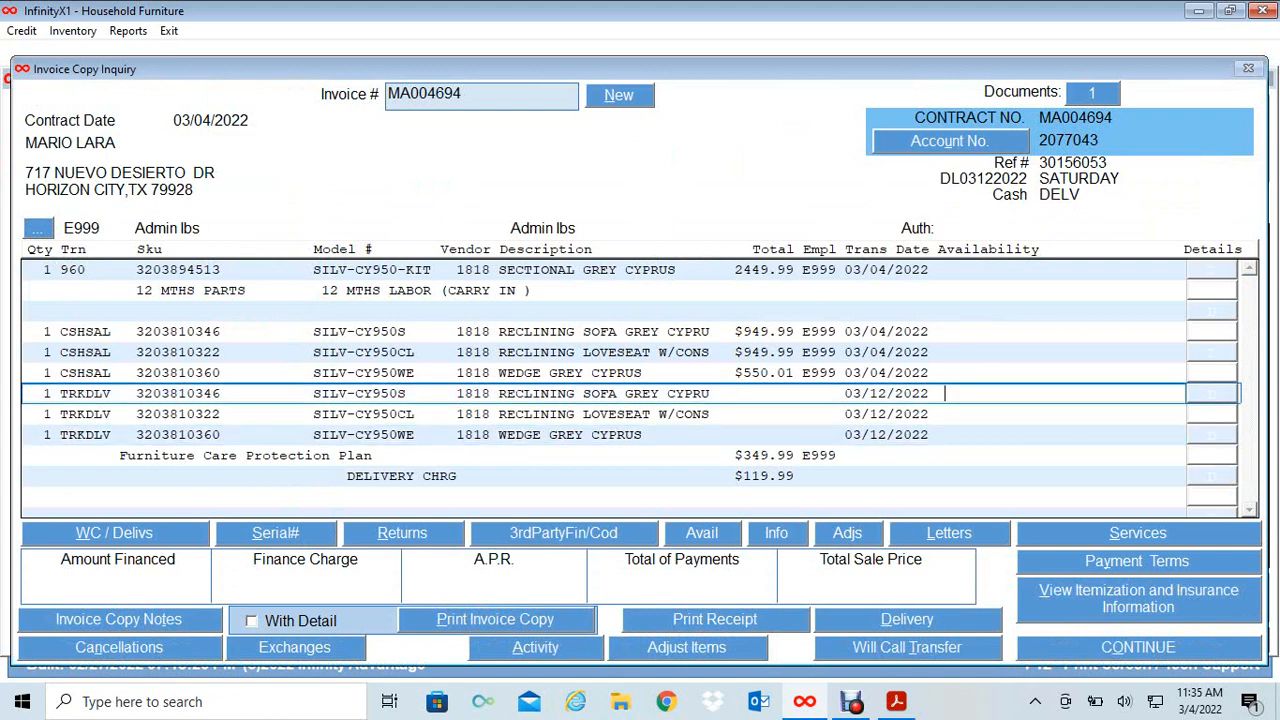
{"action": "left_click", "coordinate": [945, 414]}
{"action": "left_click", "coordinate": [928, 435]}
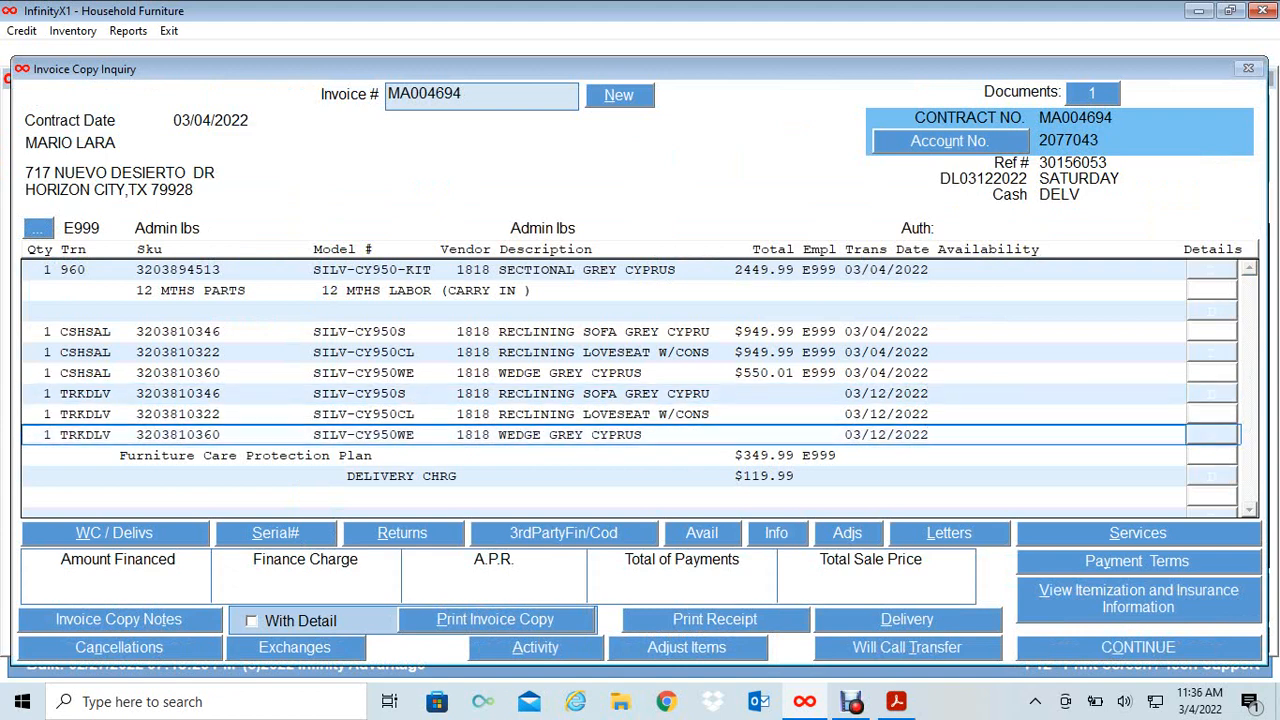
{"action": "left_click", "coordinate": [1112, 648]}
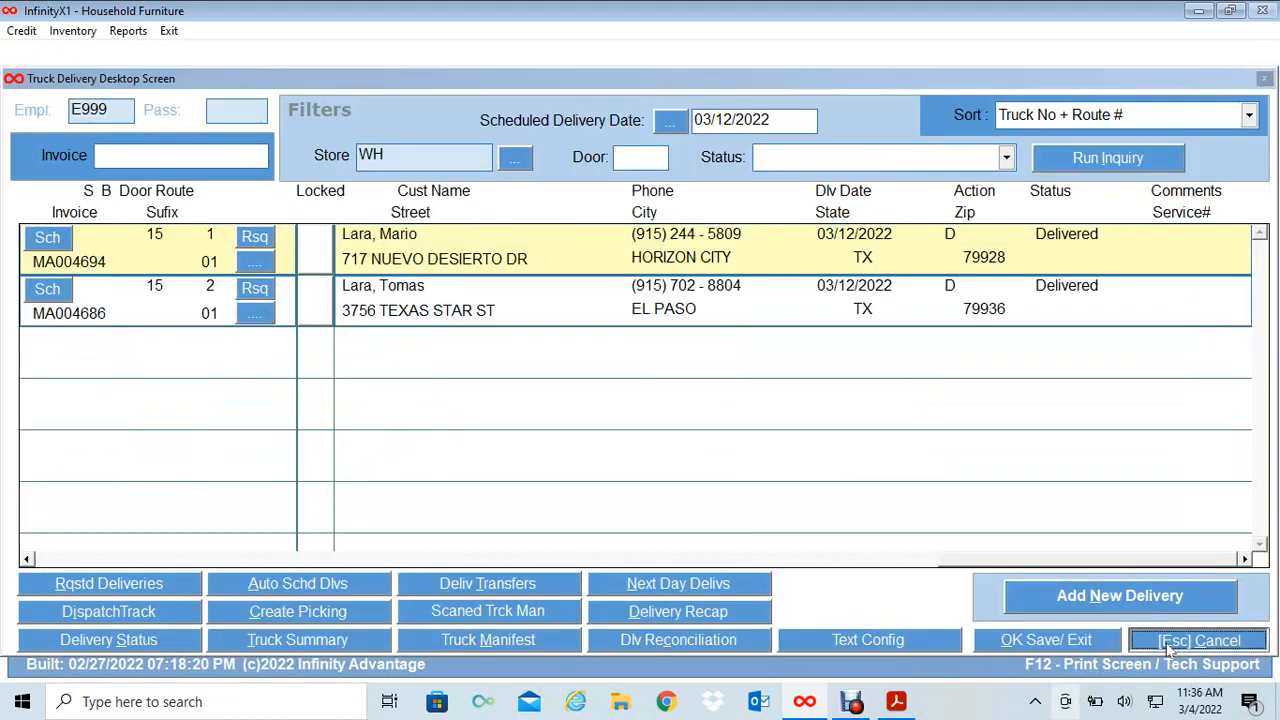
{"action": "left_click", "coordinate": [1170, 645]}
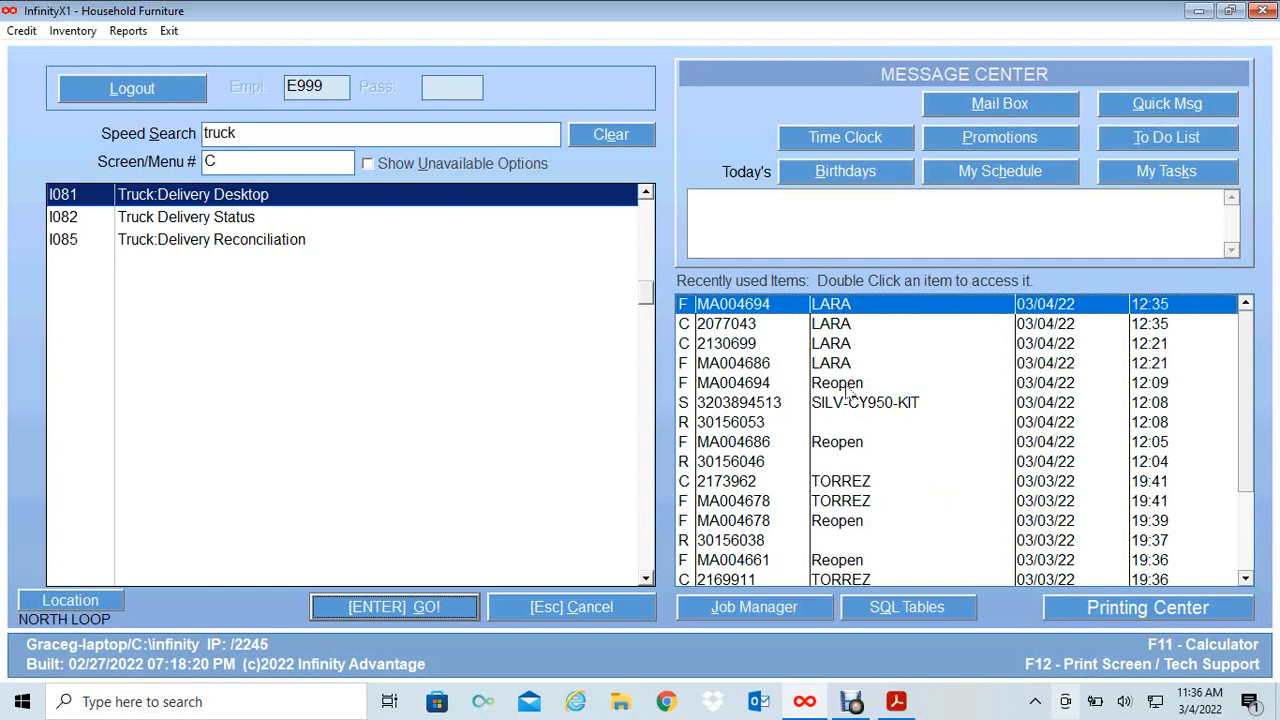
{"action": "left_click", "coordinate": [851, 701]}
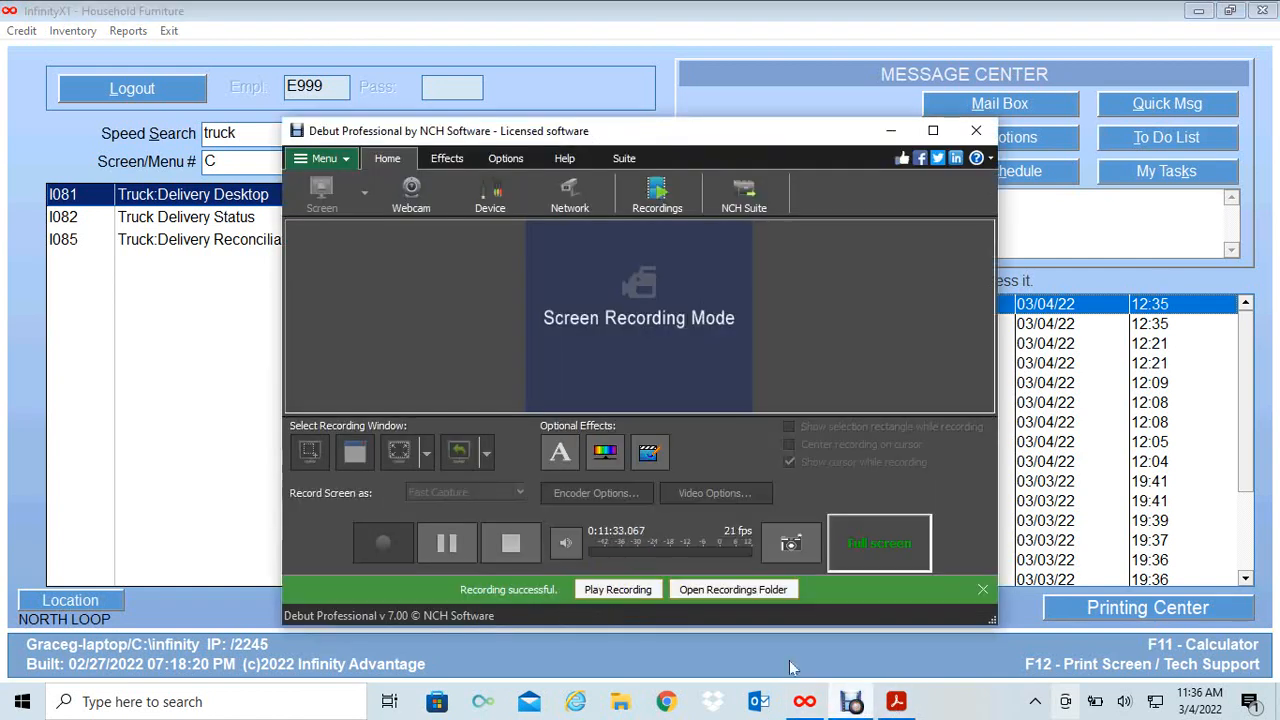